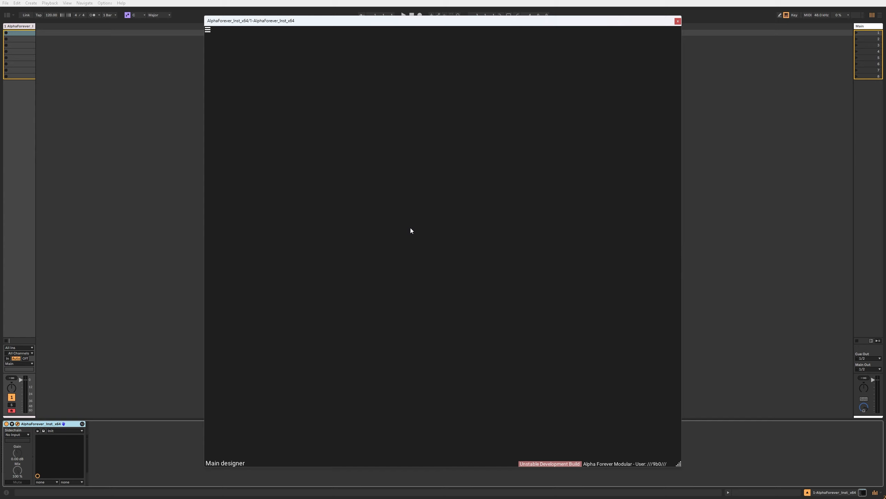
Add a Designer module to the empty main designer and rename it Comb 1.
right_click(411, 231)
type("desi")
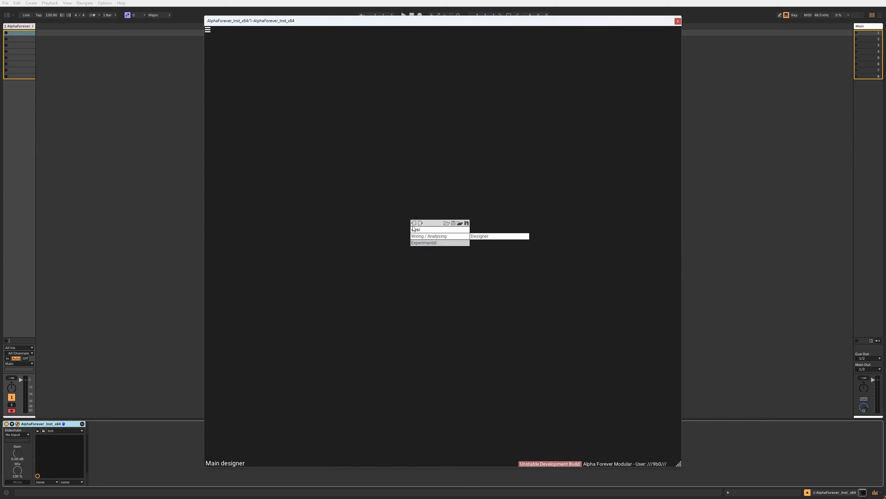
left_click(497, 237)
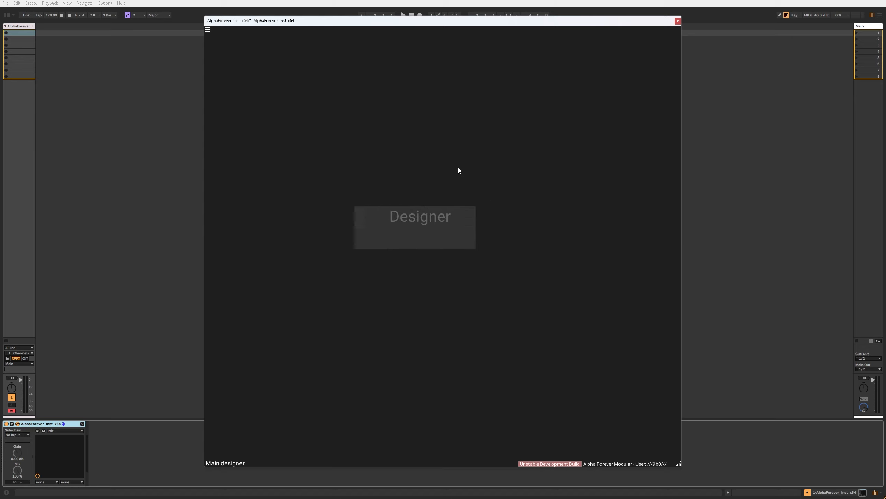
double_click(477, 230)
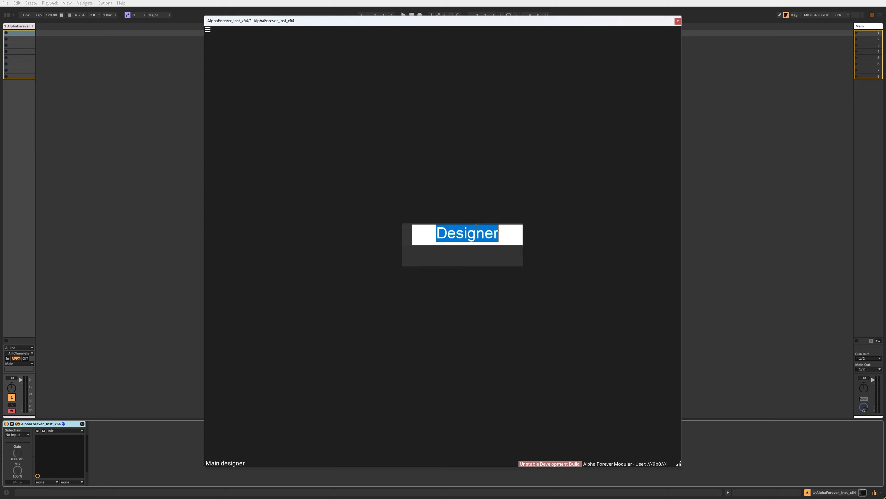
type("Comb 1")
key("Return")
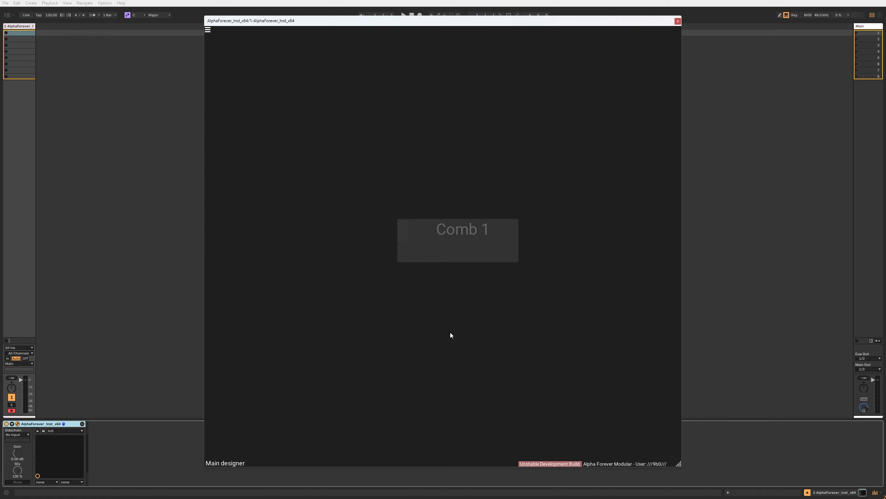
Open the Comb 1 designer and add an input named x inside it.
double_click(462, 250)
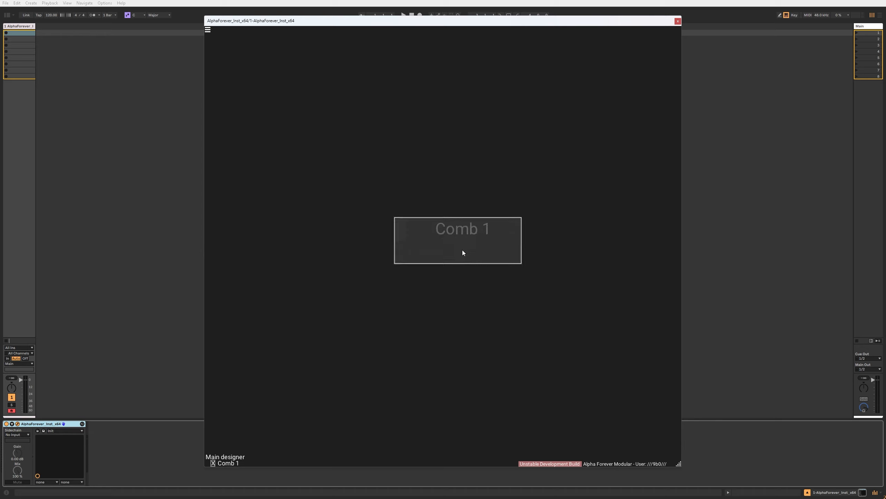
right_click(310, 220)
mouse_move(341, 232)
left_click(375, 237)
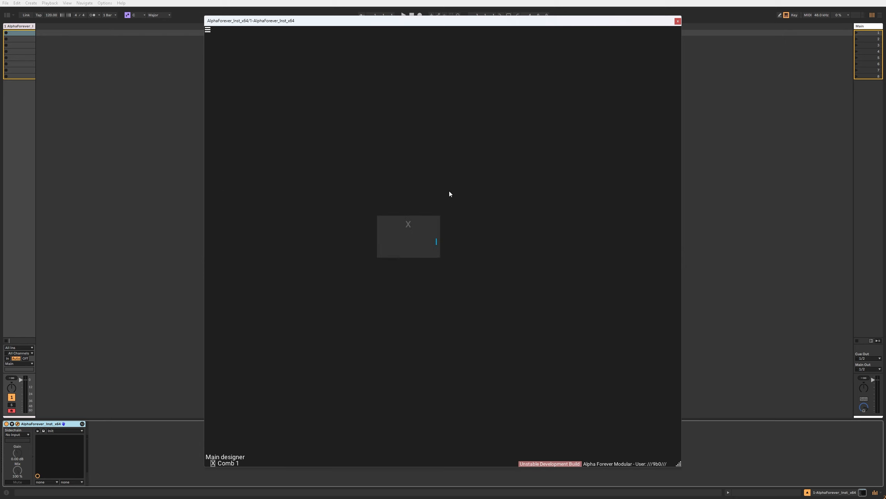
left_click_drag(414, 223, 387, 202)
left_click_drag(483, 230, 418, 230)
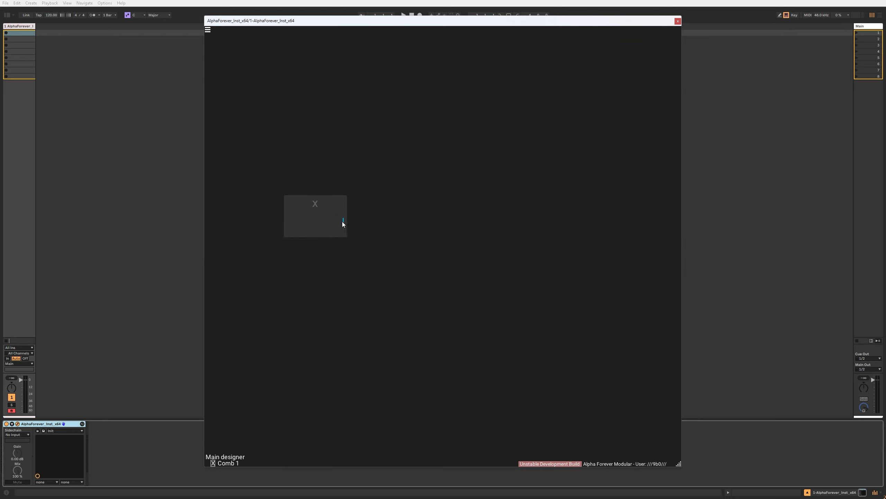
Insert an Add module fed by the x input at its A input.
right_click(342, 222)
type("add")
left_click(414, 232)
left_click_drag(469, 206, 422, 206)
left_click_drag(467, 177, 410, 184)
Insert a Delay module after Add, with Add's output feeding the Delay's In.
right_click(398, 226)
type("delay")
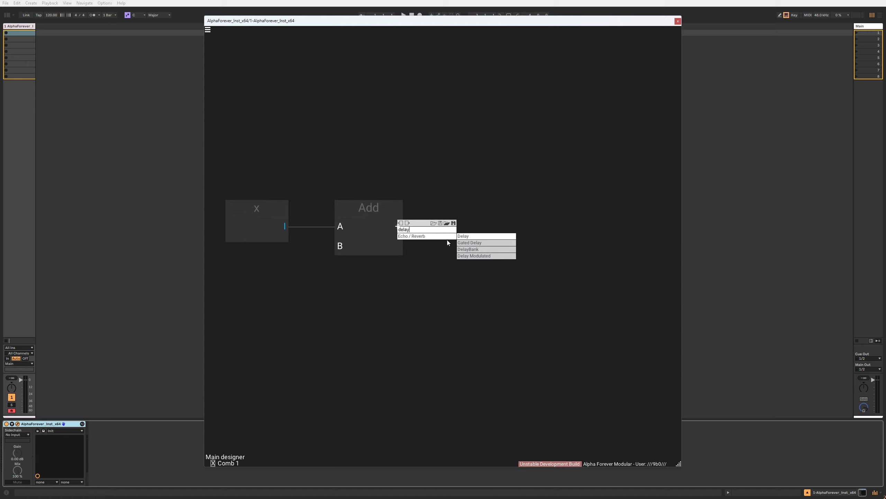
left_click(468, 236)
left_click_drag(509, 207, 453, 207)
left_click_drag(514, 180, 427, 180)
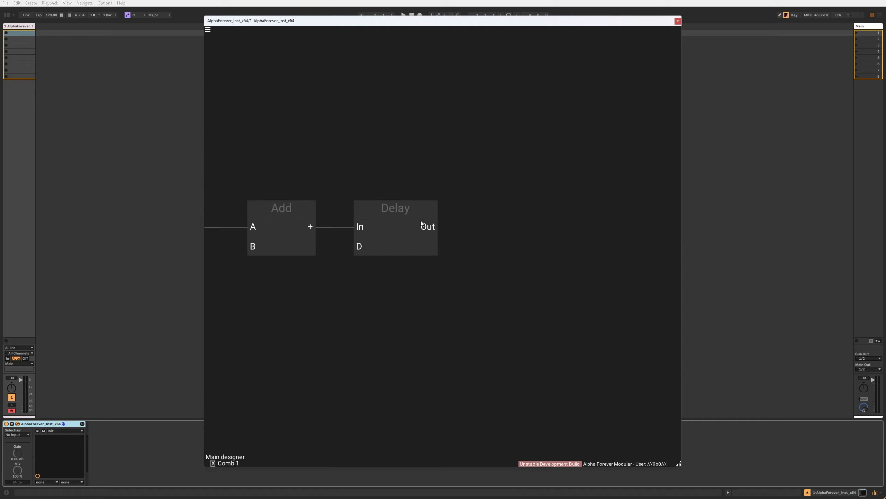
Insert a Mul module after the Delay, with the Delay's output feeding its A input.
right_click(420, 220)
type("mul")
left_click(503, 237)
left_click_drag(555, 206, 511, 207)
left_click_drag(487, 181, 551, 180)
scroll(551, 180, "down", 2)
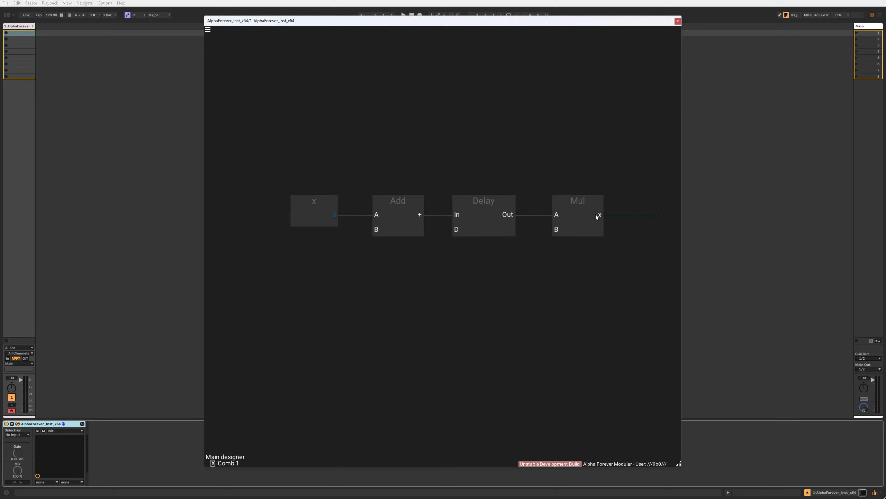
Close the feedback loop by connecting Mul's output to Add's B input, and place Mul beneath the Add and Delay modules.
left_click_drag(597, 215, 374, 227)
left_click_drag(578, 202, 439, 274)
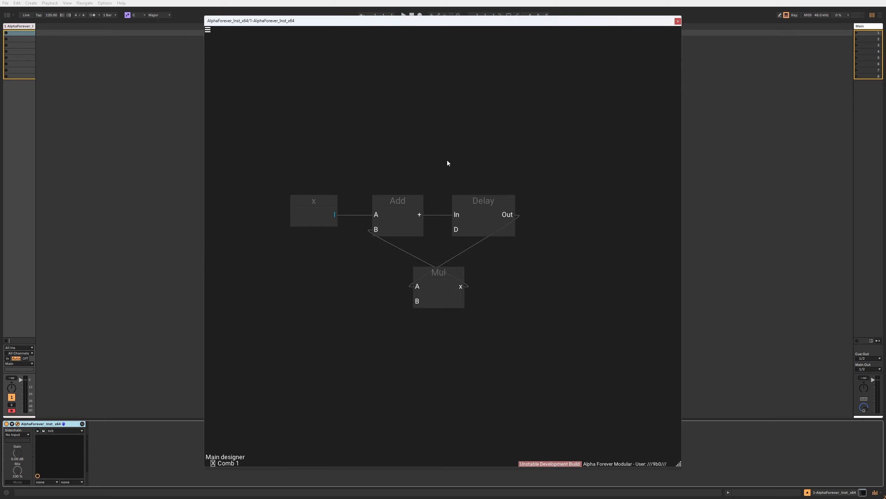
scroll(448, 148, "up", 3)
left_click_drag(420, 160, 495, 134)
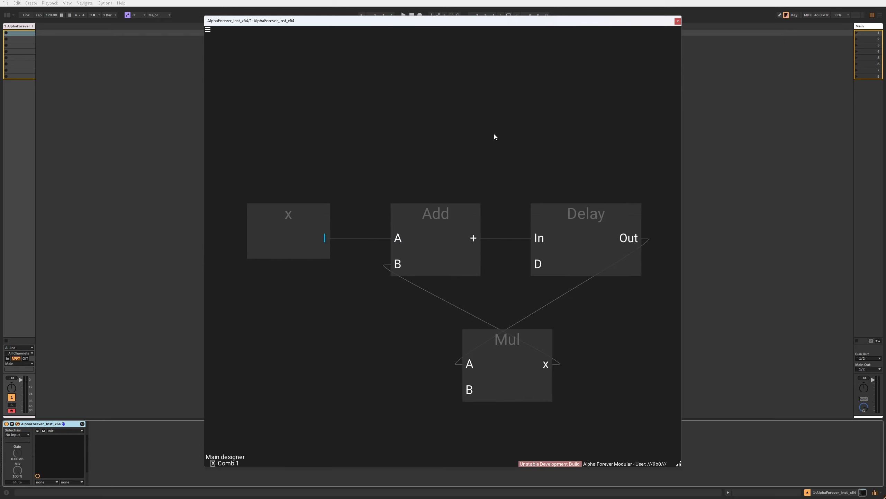
Create an output from Add's + port, place it above the chain and rename it y.
double_click(472, 237)
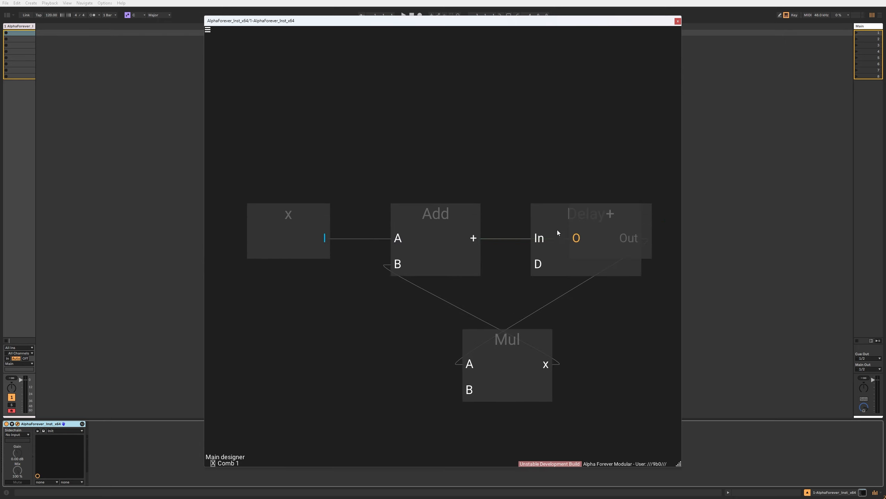
left_click_drag(609, 214, 549, 88)
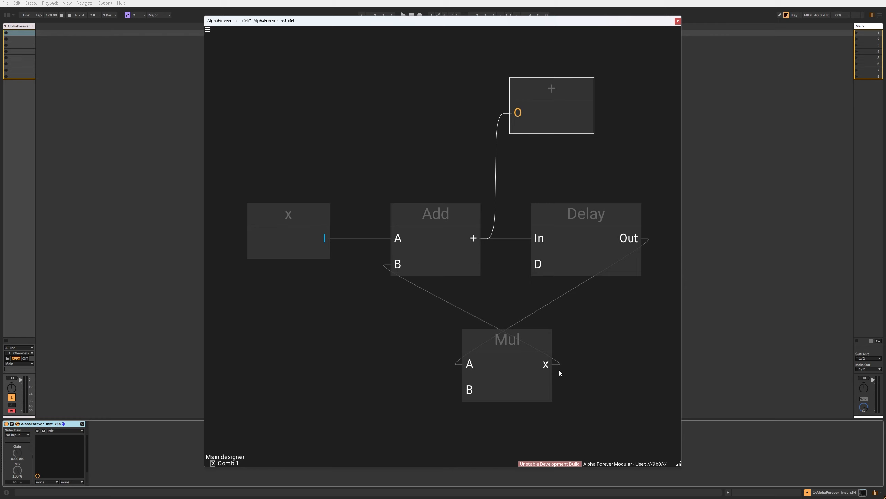
left_click(430, 217)
left_click(457, 158)
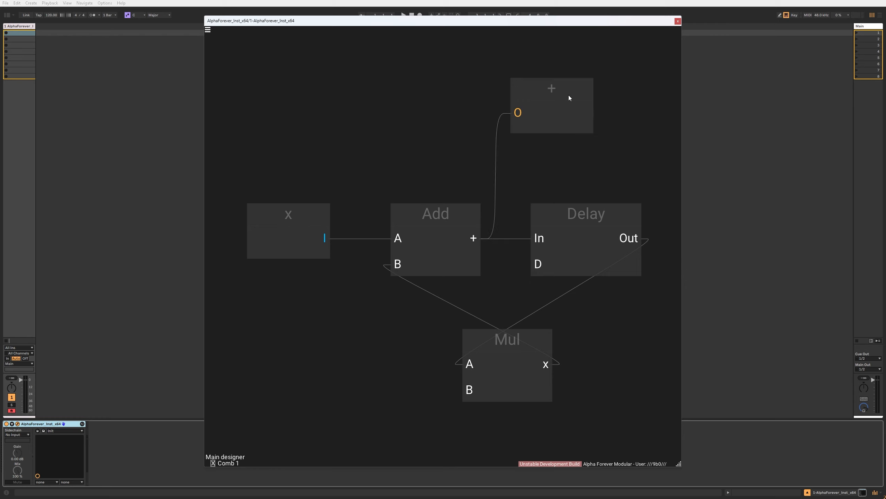
double_click(568, 96)
type("y")
left_click(413, 83)
Shift the Delay and Mul modules farther from Add to make room between the modules.
left_click_drag(541, 203, 495, 196)
left_click_drag(445, 177, 656, 342)
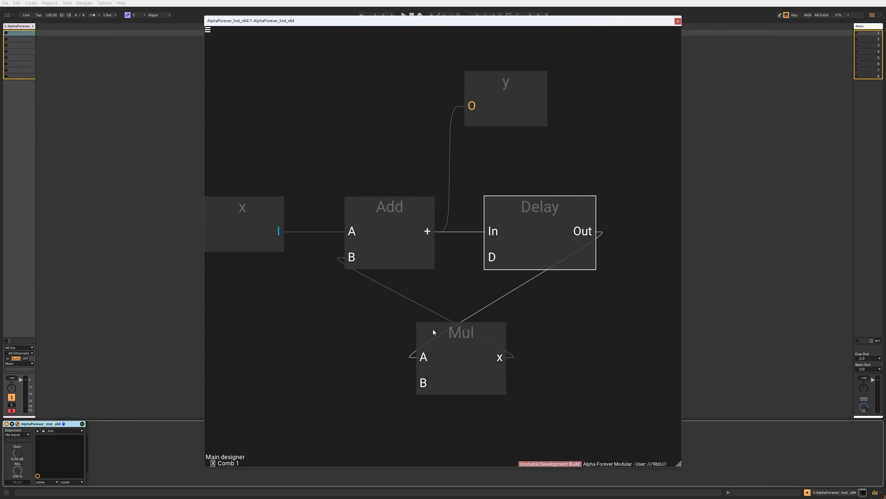
left_click(449, 331, "shift")
left_click_drag(449, 331, 483, 330)
left_click(504, 285)
left_click(527, 276)
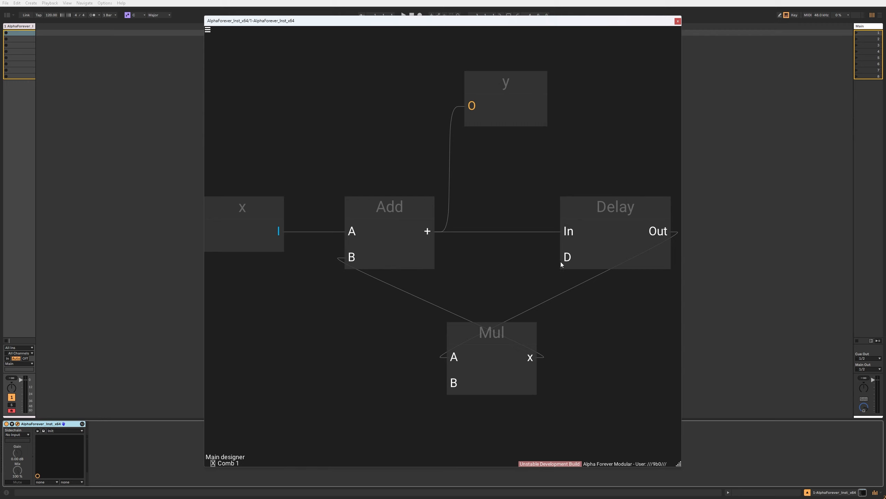
Create an input module for the Delay's D port and position it between Add and Delay.
double_click(571, 258)
left_click_drag(460, 232, 524, 199)
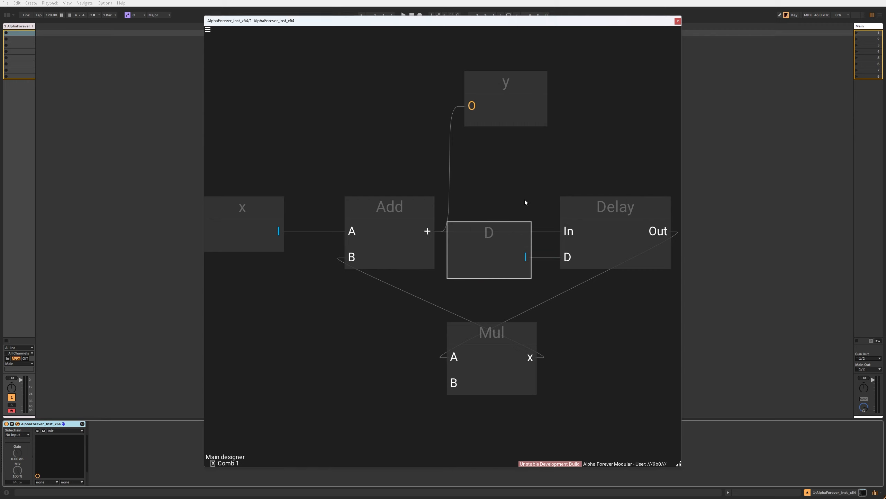
left_click_drag(506, 230, 513, 230)
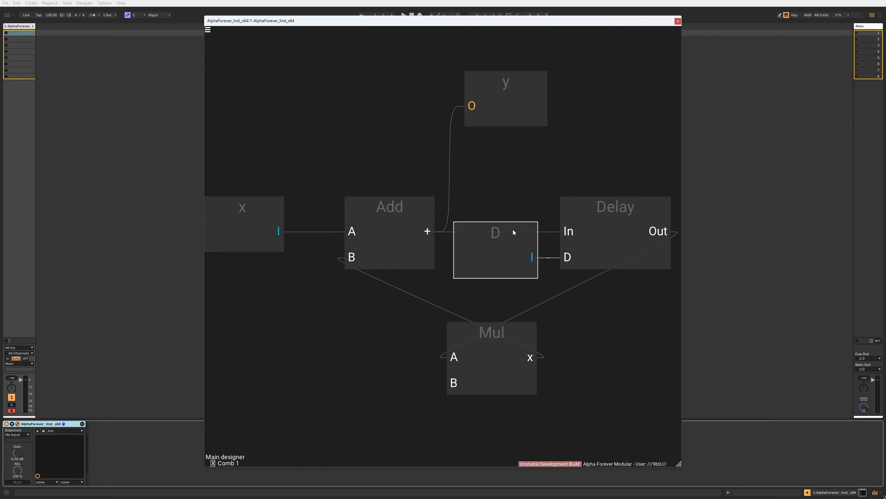
Create an input for Mul's B port, move it closer to Mul and rename it Fb.
double_click(453, 383)
left_click_drag(340, 356, 379, 356)
double_click(380, 358)
type("Fb")
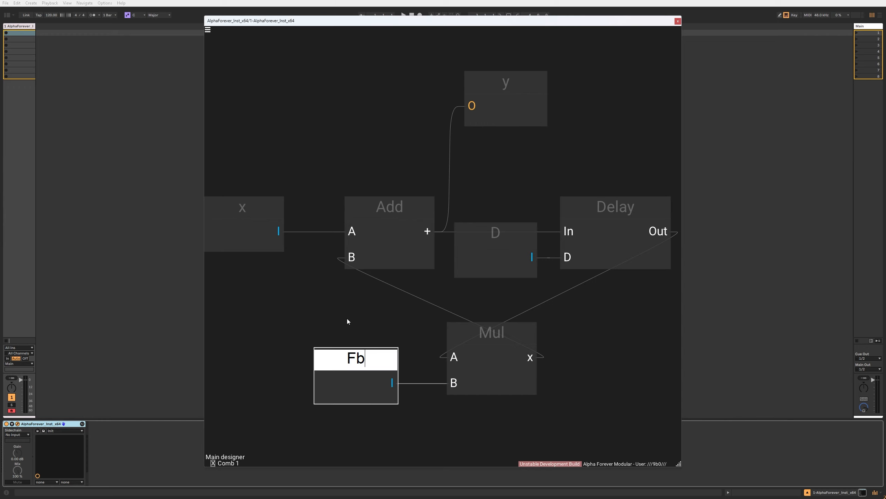
left_click(347, 319)
left_click_drag(349, 318, 360, 306)
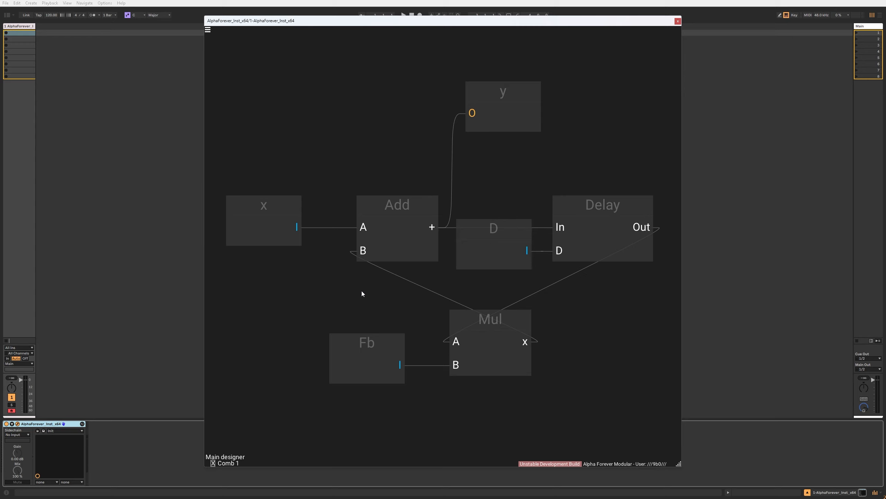
Leave the Comb 1 designer and return to the main designer.
double_click(361, 290)
left_click(434, 164)
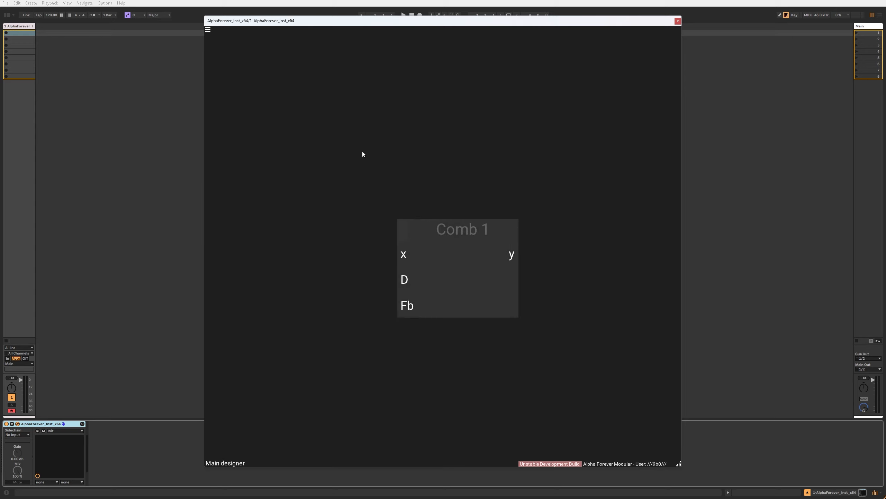
left_click_drag(362, 151, 426, 136)
scroll(404, 160, "down", 2)
left_click_drag(408, 175, 399, 206)
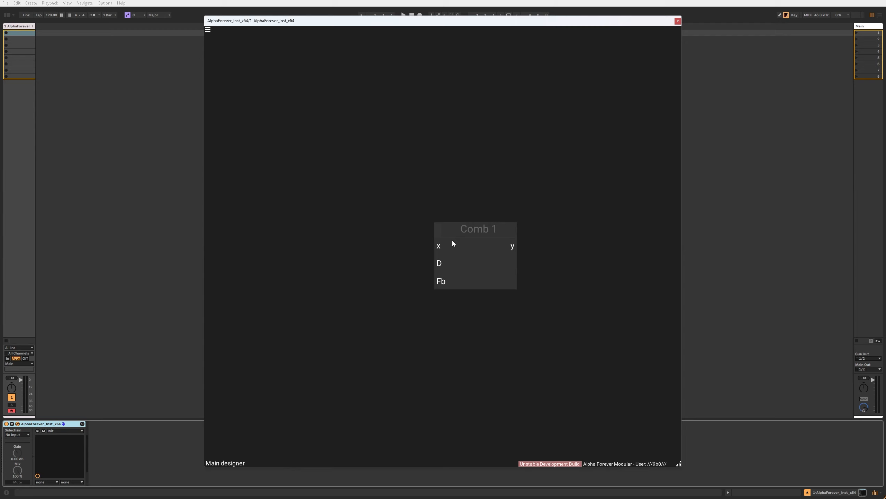
Add a Midi Note module beside Comb 1 and move Comb 1 lower on the canvas.
right_click(278, 238)
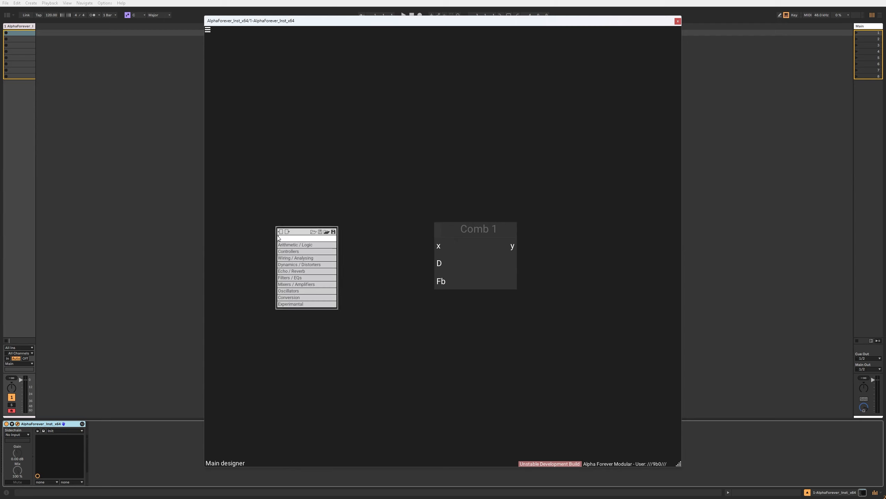
type("midi")
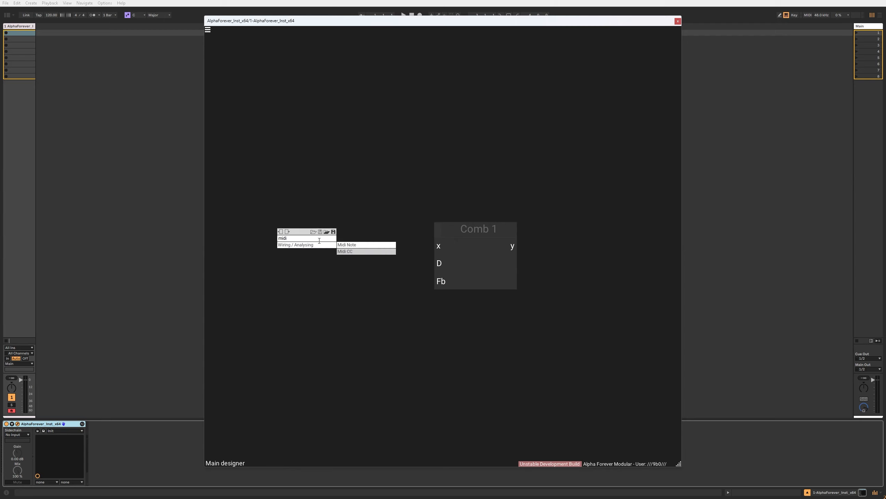
left_click(347, 245)
left_click_drag(450, 229, 445, 283)
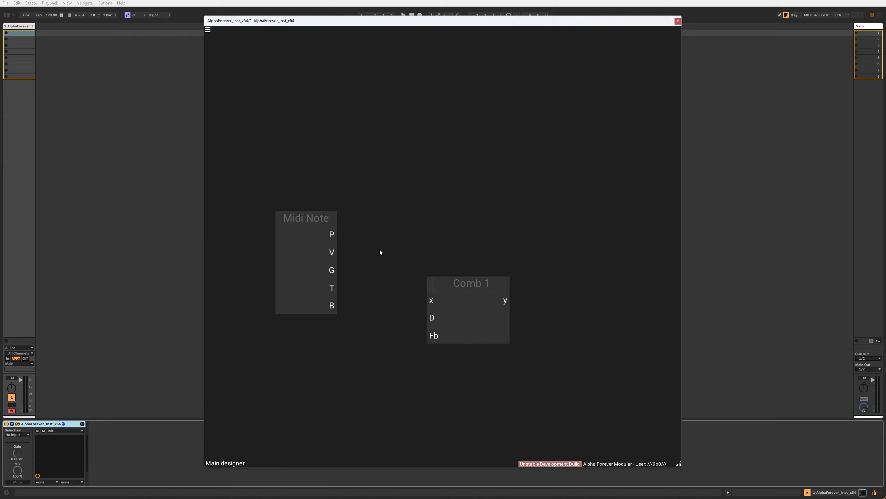
right_click(430, 179)
type("dis")
left_click(500, 198)
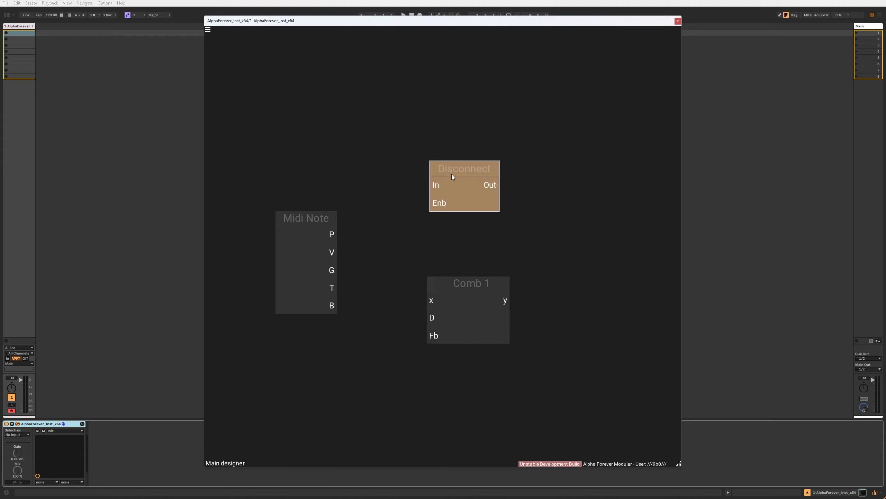
key("Delete")
Add a Scope module and connect the Midi Note's T output to its IA input.
right_click(461, 161)
type("sco")
left_click(545, 178)
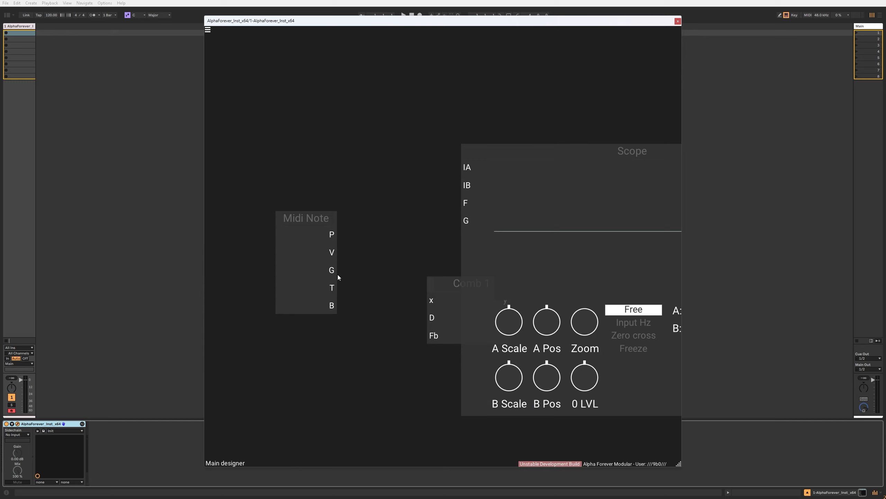
left_click_drag(337, 287, 512, 196)
Move Comb 1 beneath the Midi Note and line up the Scope's IA input with the Midi Note's T output.
left_click_drag(452, 285, 239, 318)
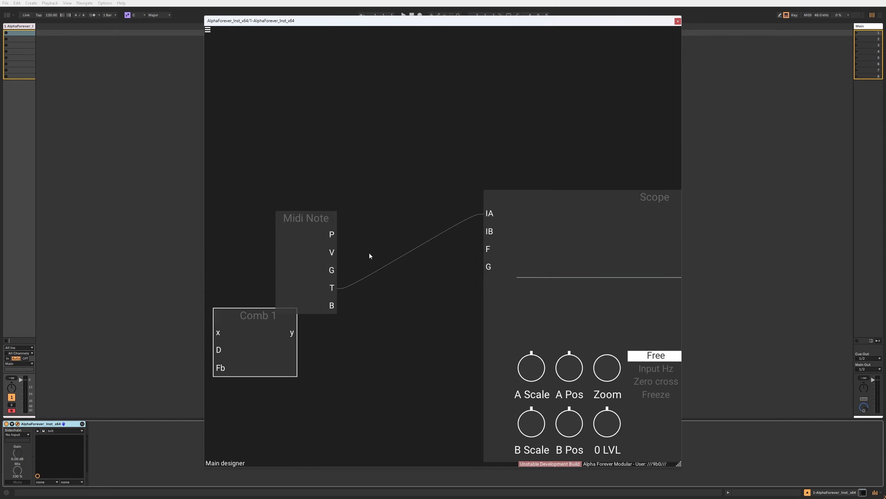
double_click(495, 214)
left_click_drag(496, 267, 364, 263)
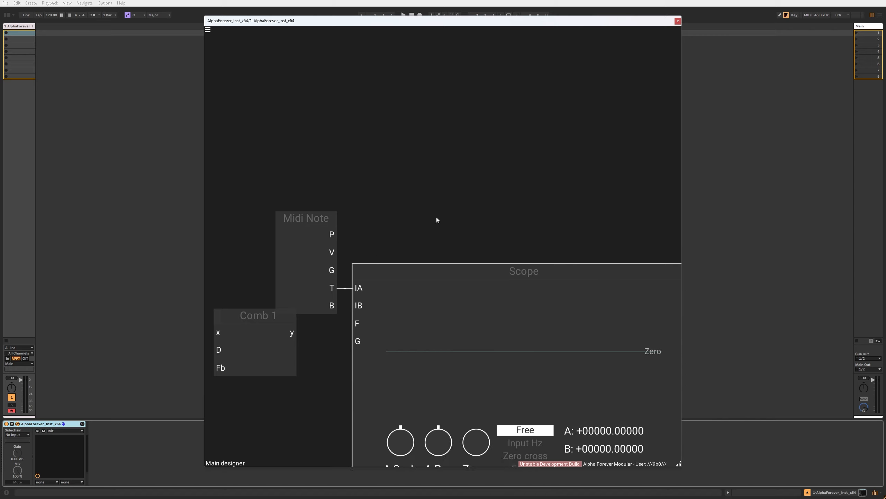
Add a Gain Lin module fed by the Scope's OA output and connect its O1 and O2 to an output module.
left_click_drag(476, 204, 366, 166)
scroll(367, 166, "down", 3)
scroll(366, 165, "down", 2)
right_click(477, 209)
type("gai")
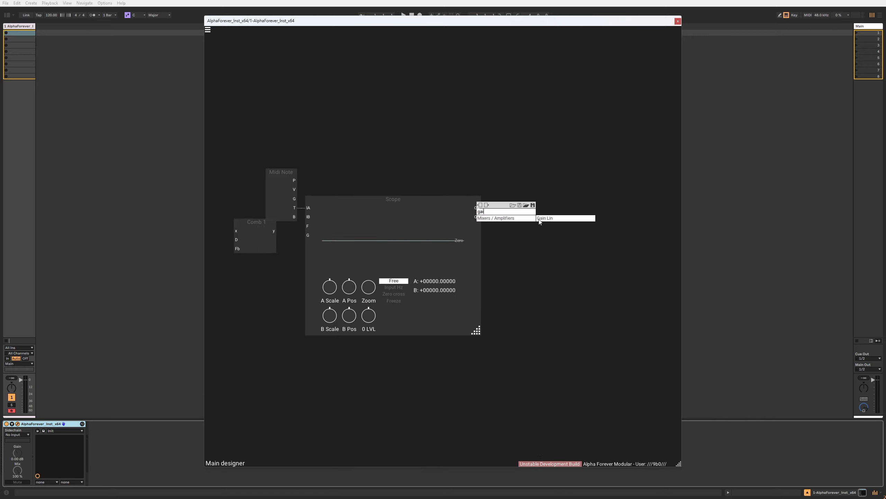
left_click(544, 218)
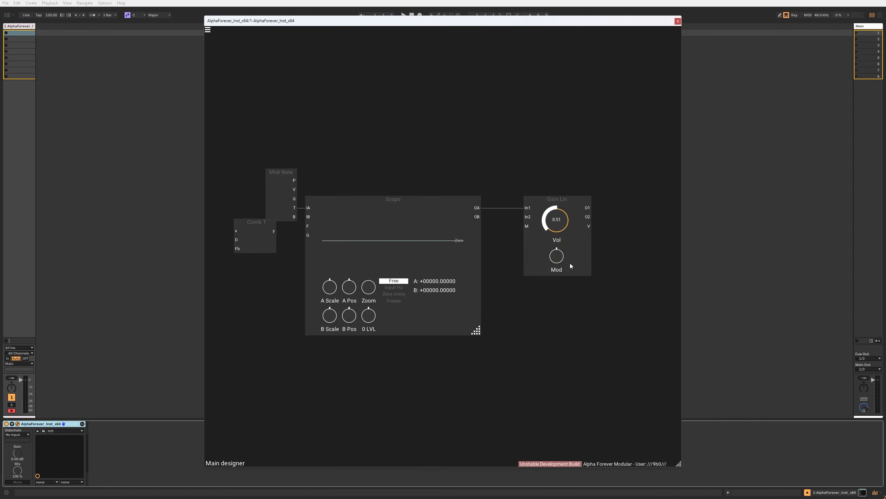
left_click(588, 207)
left_click(588, 216)
left_click_drag(373, 158, 418, 158)
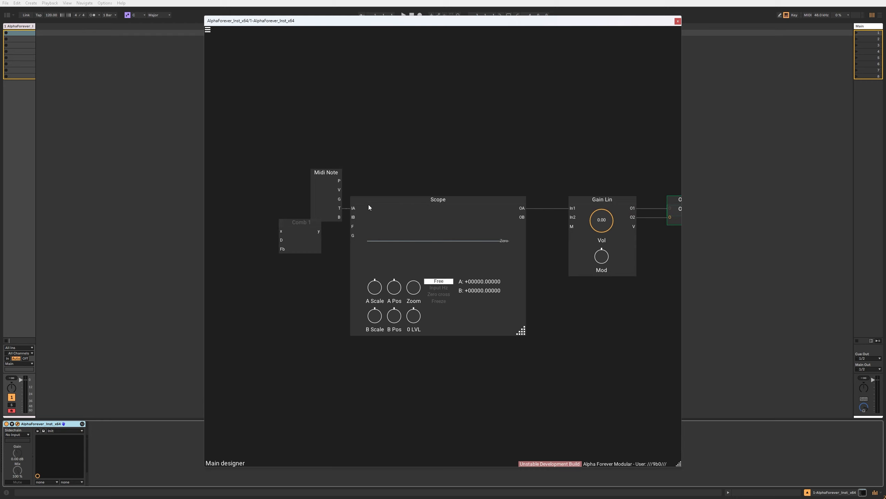
Feed the Scope's F input with a constant of 1, placed below the Scope, and set the Scope to Input Hz.
left_click_drag(370, 201, 378, 202)
left_click_drag(359, 230, 397, 342)
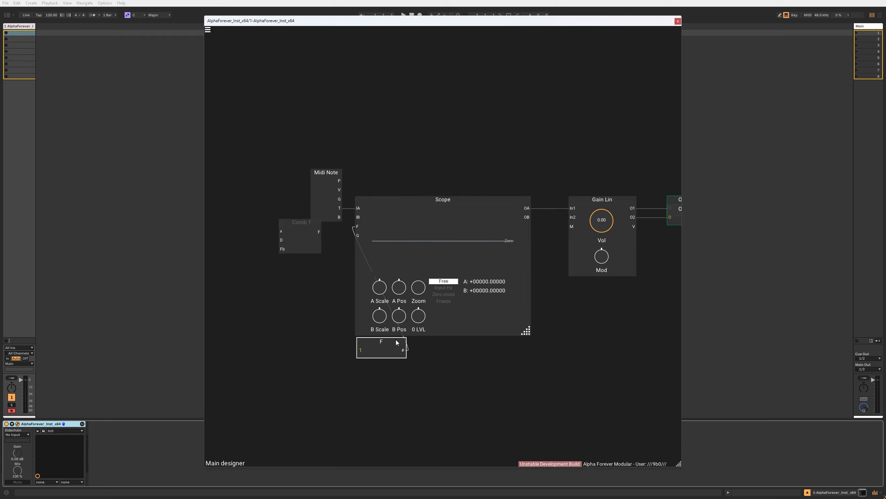
left_click(443, 287)
Connect the Midi Note's G output to the Scope's IB input.
left_click_drag(340, 199, 358, 217)
left_click(366, 157)
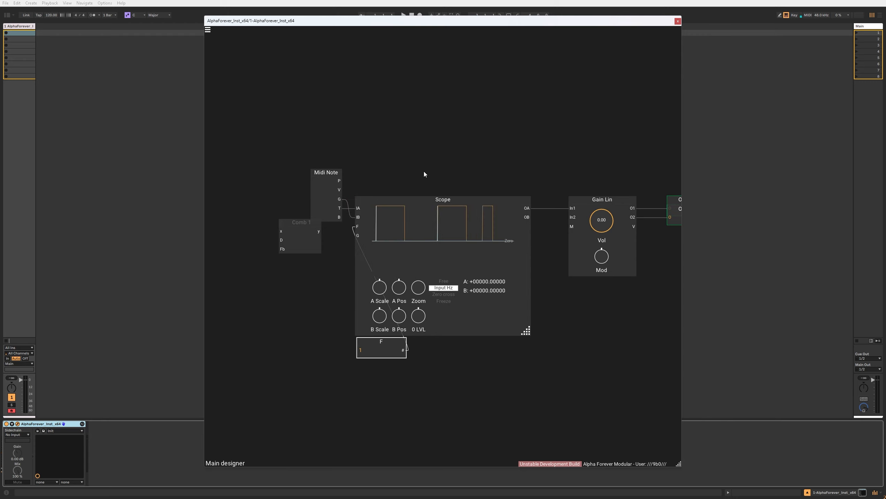
Lower the Scope's A Pos and spread the Scope and Midi Note apart to make room between them.
left_click_drag(397, 291, 395, 305)
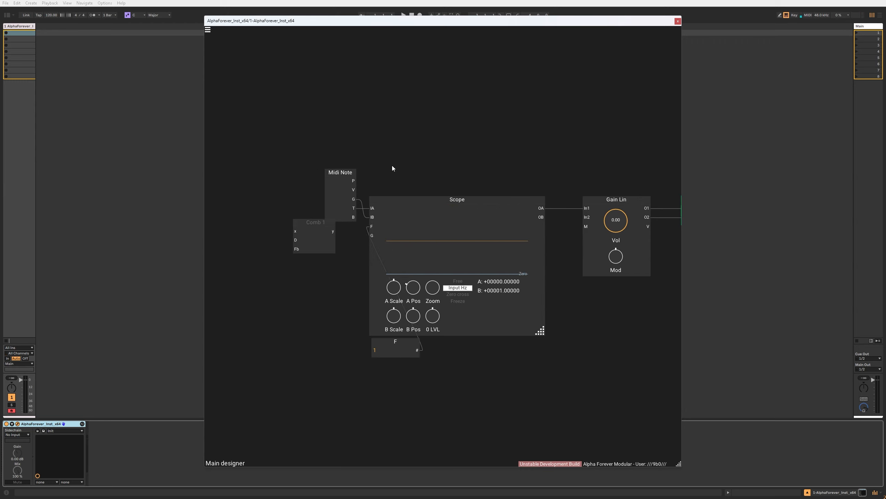
left_click_drag(413, 202, 444, 202)
left_click_drag(347, 172, 259, 172)
Insert Comb 1 between the Midi Note's T output and the Scope's IA input, and disconnect the Scope's IB input.
left_click_drag(277, 216, 295, 231)
left_click_drag(399, 210, 401, 209)
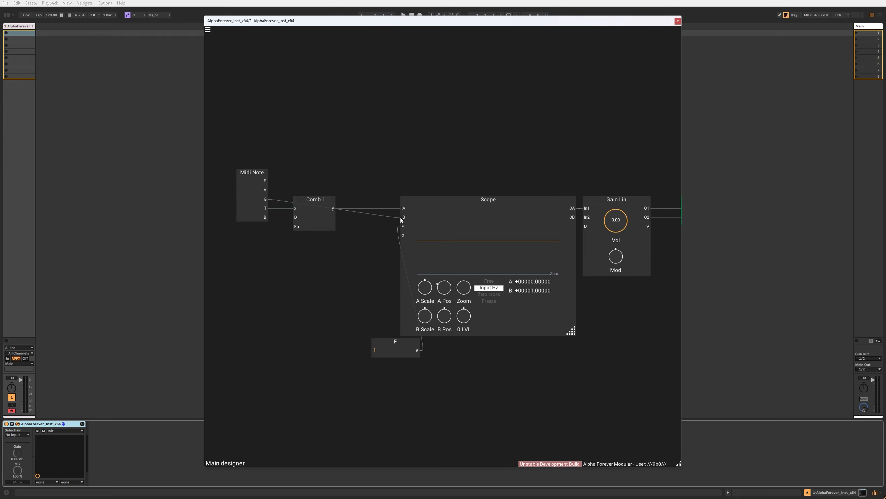
right_click(400, 210)
left_click(392, 210)
right_click(405, 217)
Move Comb 1 right beside the Scope and align the F constant beneath the Scope's edge.
left_click_drag(314, 199, 373, 200)
scroll(347, 173, "up", 2)
left_click_drag(357, 170, 372, 162)
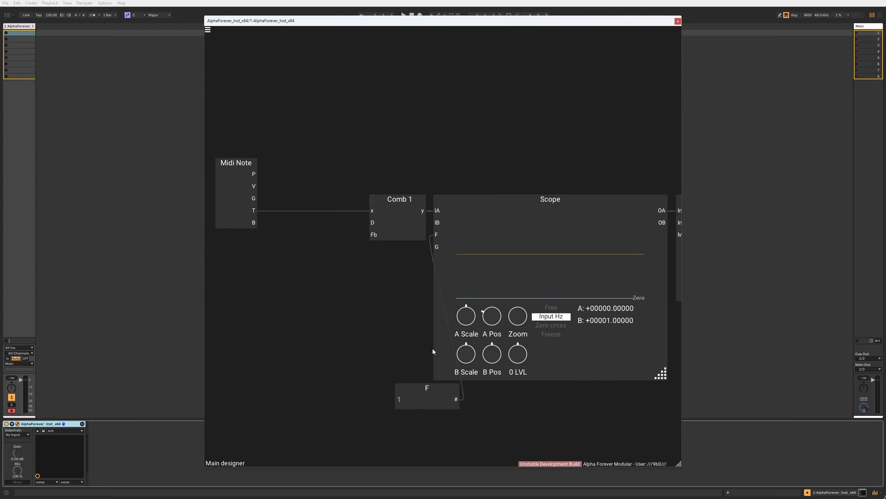
left_click_drag(422, 379, 460, 380)
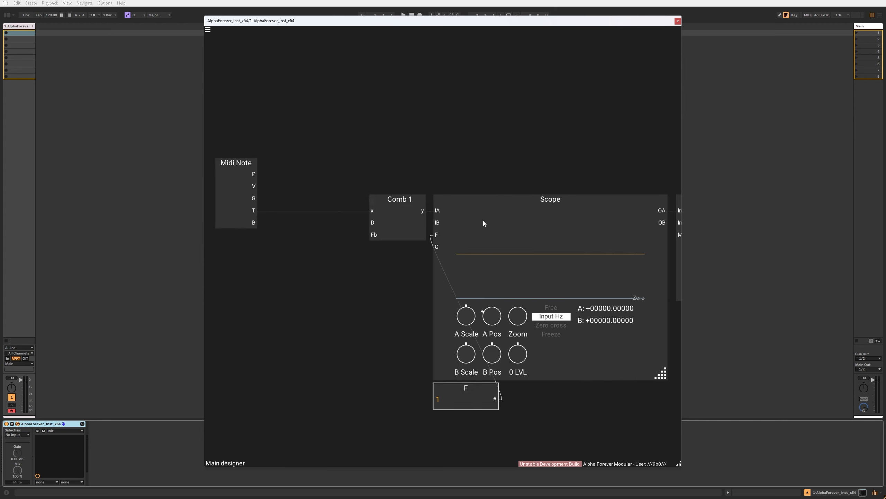
Connect the Midi Note's P output to Comb 1's D input and insert a Pitch->ms conversion in that connection.
left_click_drag(419, 155, 472, 154)
left_click_drag(306, 174, 426, 222)
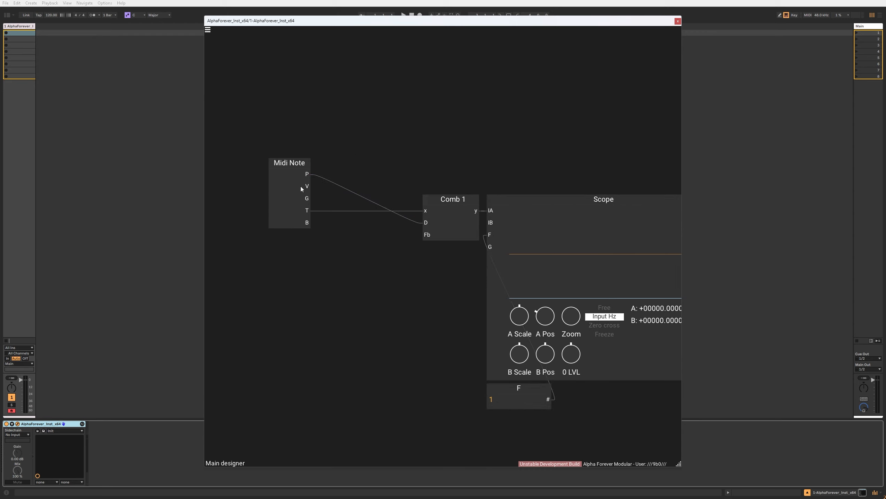
right_click(425, 225)
type("ms")
mouse_move(468, 237)
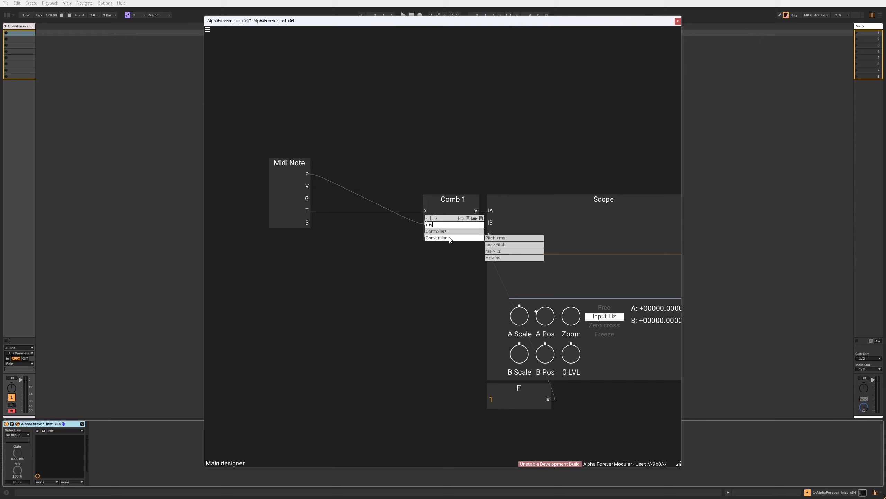
left_click(499, 239)
Move the Midi Note and Pitch->ms modules together next to Comb 1.
left_click_drag(228, 140, 410, 261)
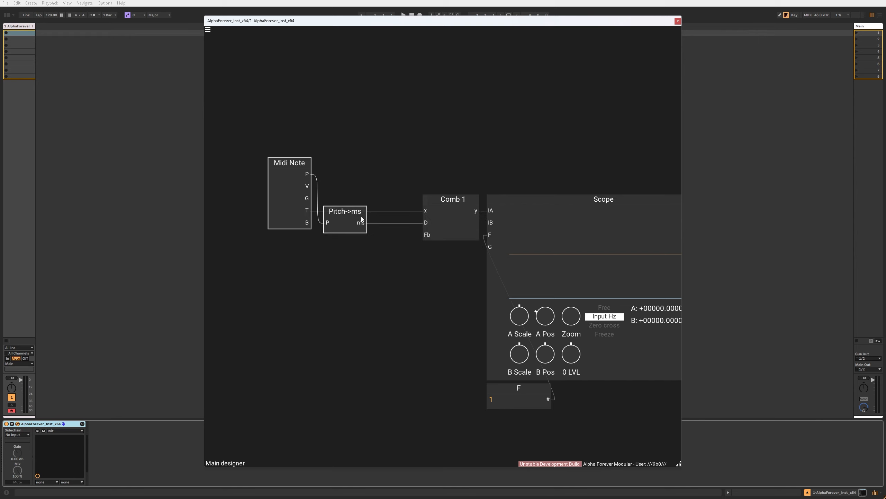
left_click_drag(352, 213, 396, 214)
left_click(405, 170)
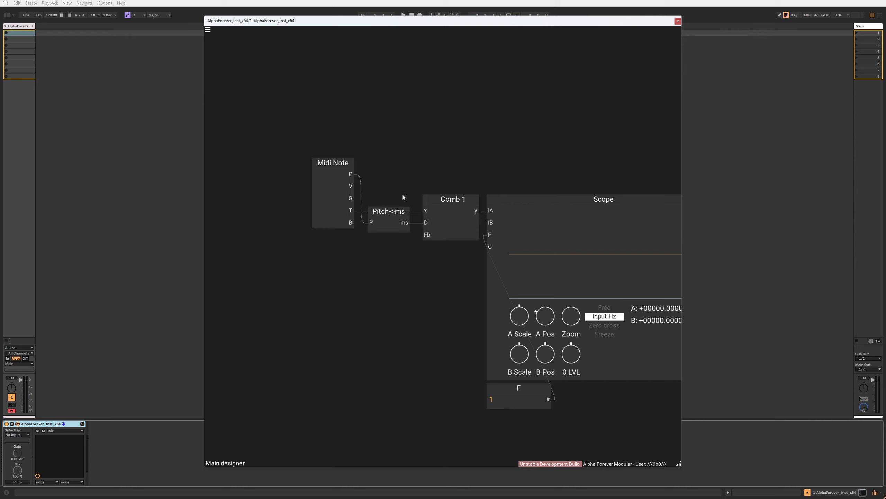
Add a knob to Comb 1's Fb input with Min set to 1 and Max set to 0.
double_click(428, 236)
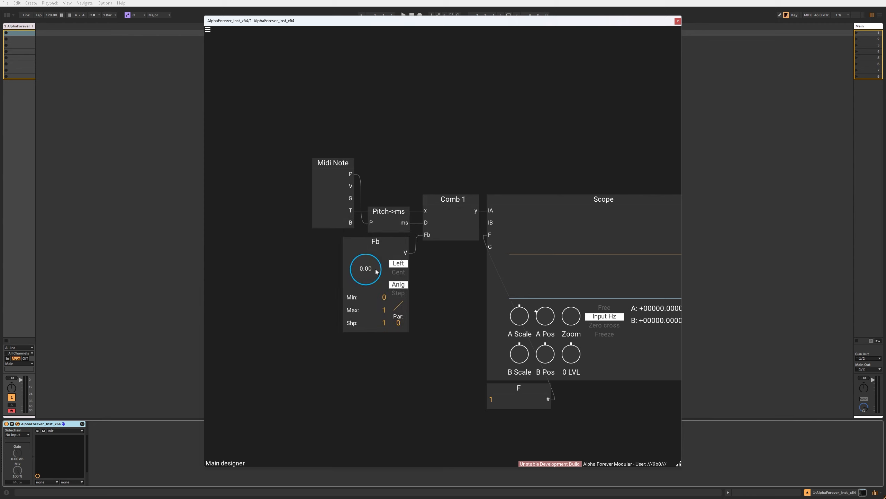
double_click(378, 297)
type("1")
key("Return")
double_click(376, 308)
type("0")
key("Return")
Set the Fb knob's Shp to 4 and adjust its value to 0.99.
scroll(443, 328, "up", 5)
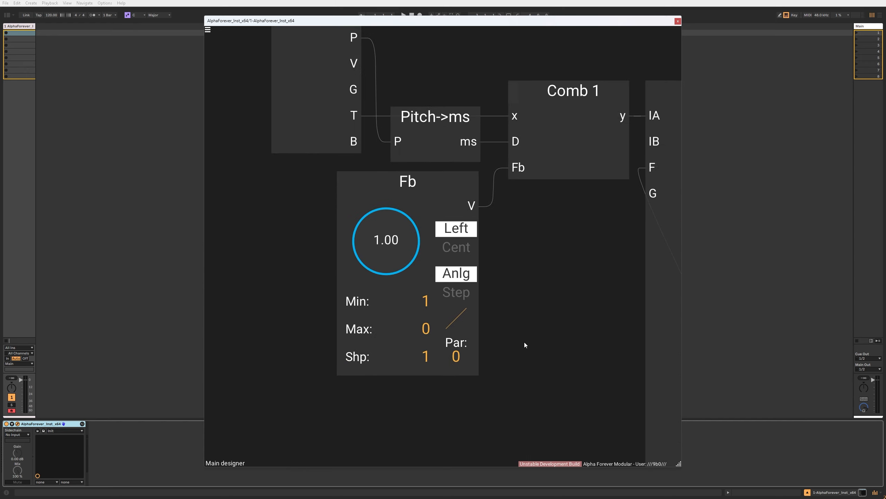
double_click(416, 360)
type("4")
key("Return")
left_click_drag(378, 255, 387, 182)
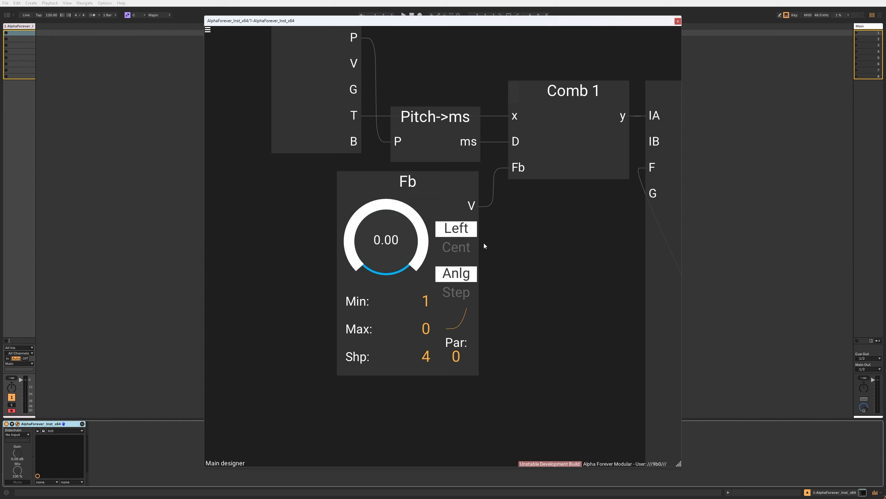
left_click_drag(388, 234, 393, 288)
Connect the Scope's OA output to Gain Lin's In2 as well, and set Vol to 0.21.
scroll(560, 265, "down", 3)
left_click_drag(560, 265, 248, 255)
scroll(393, 266, "down", 2)
left_click_drag(594, 122, 496, 116)
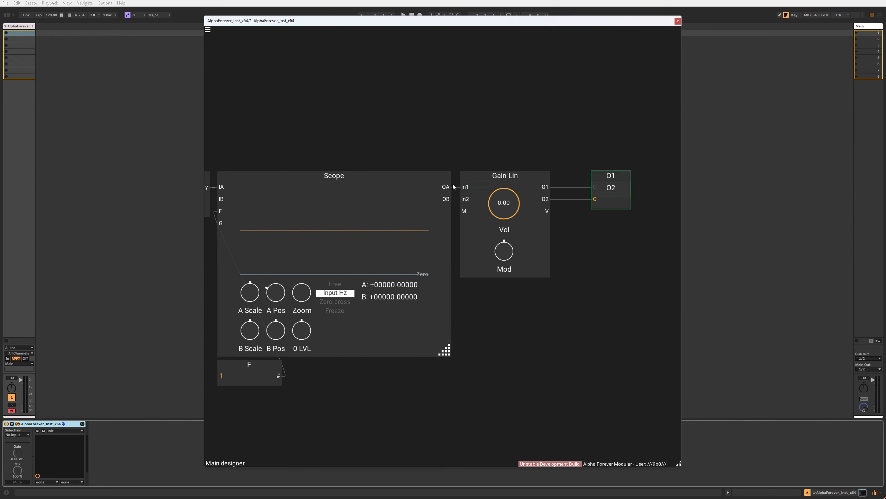
left_click_drag(496, 207, 497, 189)
Return the Scope's A Pos to its centre position.
left_click_drag(449, 153, 494, 174)
scroll(512, 131, "down", 1)
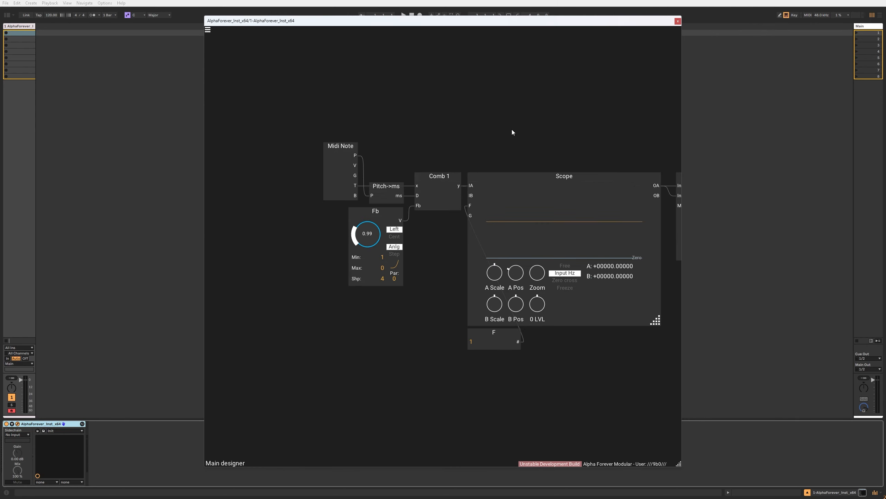
left_click_drag(511, 131, 435, 143)
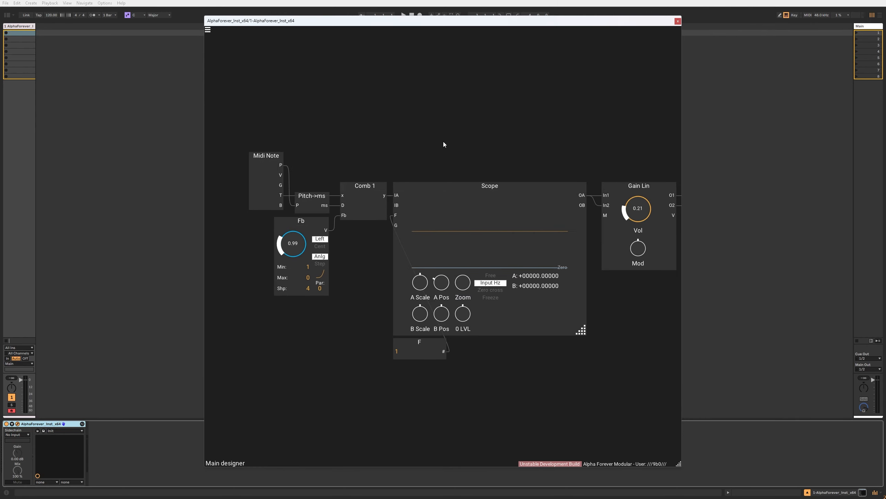
left_click_drag(442, 284, 442, 252)
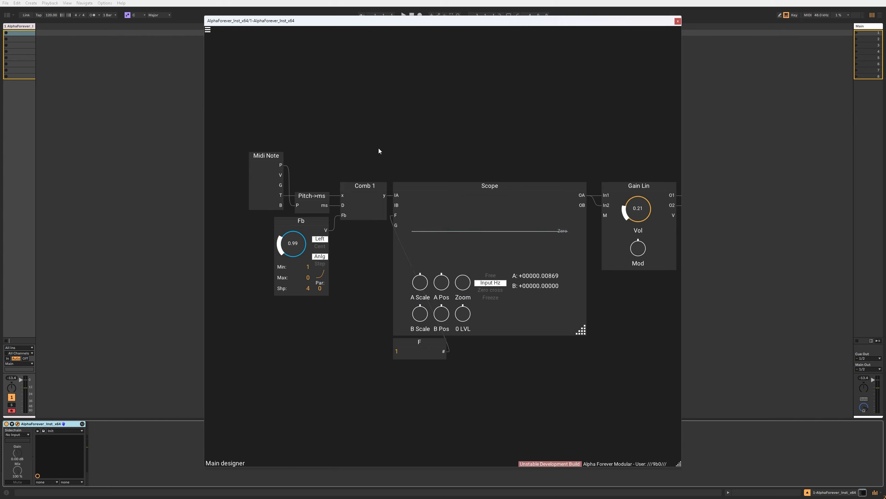
Move the Midi Note and Pitch->ms away from Comb 1, and line up the Fb knob's V output with Comb 1's Fb input.
left_click_drag(379, 150, 438, 153)
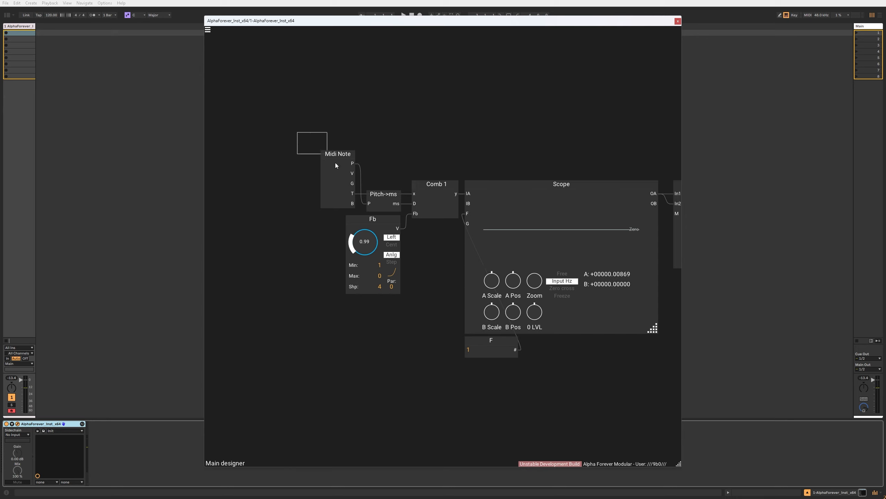
left_click_drag(335, 162, 408, 314)
mouse_move(381, 195)
left_mouse_down()
mouse_move(279, 195)
mouse_move(379, 205)
left_mouse_up()
left_click(285, 223)
left_click_drag(366, 169, 481, 171)
left_click_drag(303, 143, 349, 209)
left_click(516, 203)
Insert a Filter SVF Modulated module in the connection feeding Comb 1's x input, placed between Pitch->ms and the Fb knob.
right_click(529, 197)
type("svf")
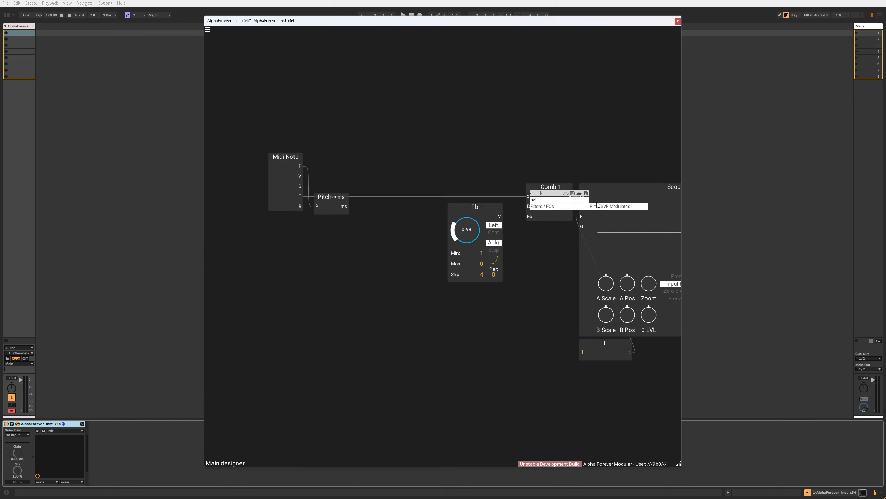
left_click(598, 206)
left_click_drag(439, 187, 404, 188)
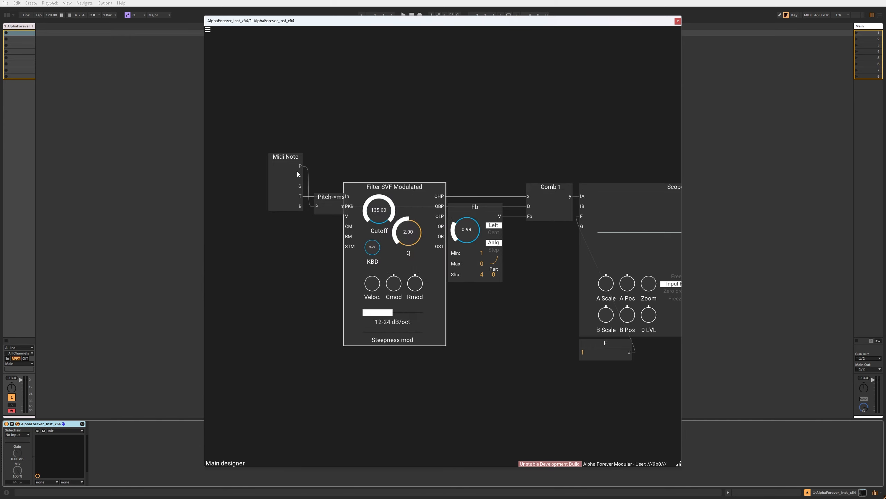
Feed Comb 1's x input from the filter's OBP output, and reposition the Midi Note, Pitch->ms and filter so their connections run straight.
left_click_drag(246, 140, 353, 237)
left_click_drag(337, 200, 354, 195)
left_click(335, 190)
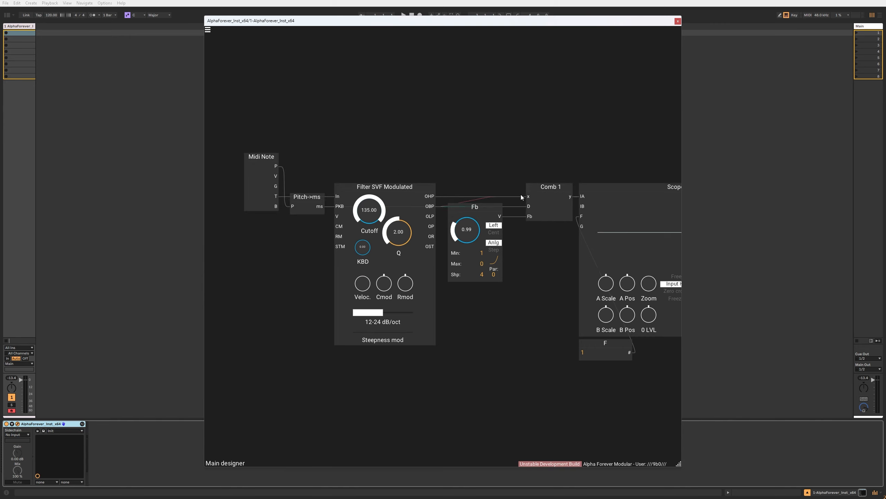
left_click_drag(432, 217, 432, 207)
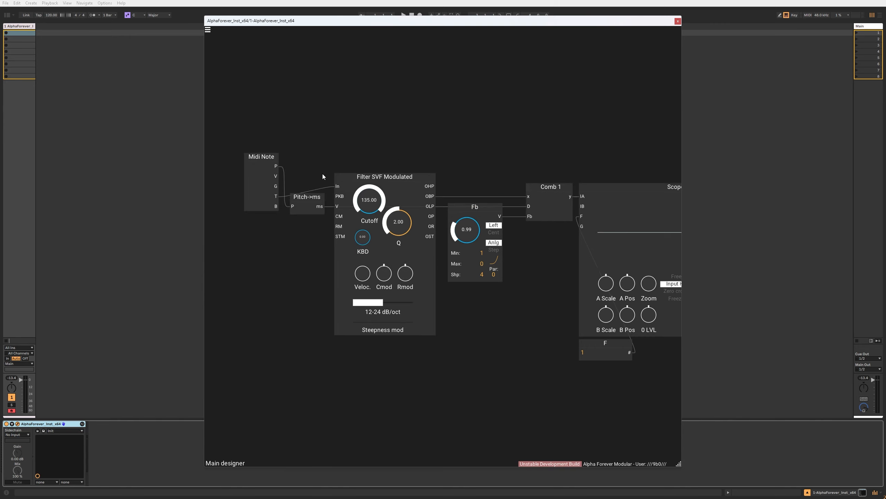
left_click_drag(278, 196, 277, 195)
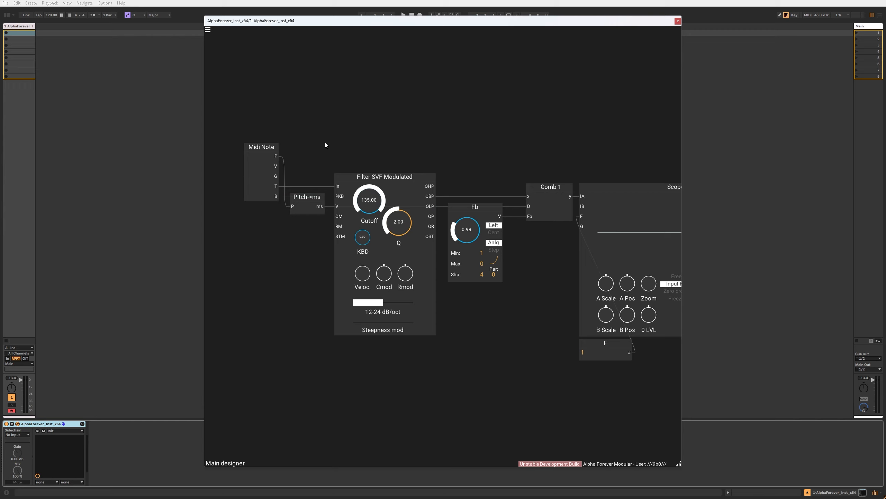
Set the filter's Cutoff to 53.33 and Q to 0.00, and raise Gain Lin's Vol to 0.60.
left_click_drag(369, 202, 401, 243)
left_click_drag(457, 162, 302, 202)
left_click_drag(673, 261, 672, 236)
Modulate the filter's cutoff from the Midi Note's P output through CM, with Cutoff at 0.00 and Cmod fully up.
left_click_drag(363, 152, 462, 155)
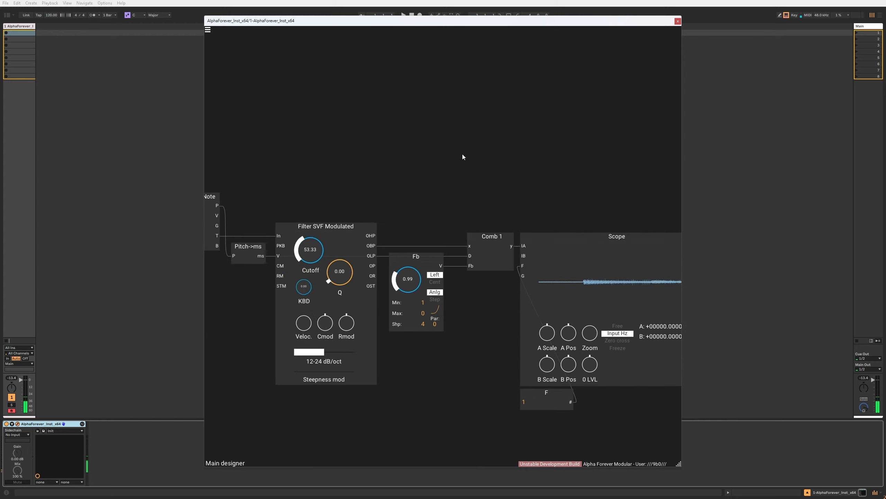
left_click_drag(351, 167, 408, 152)
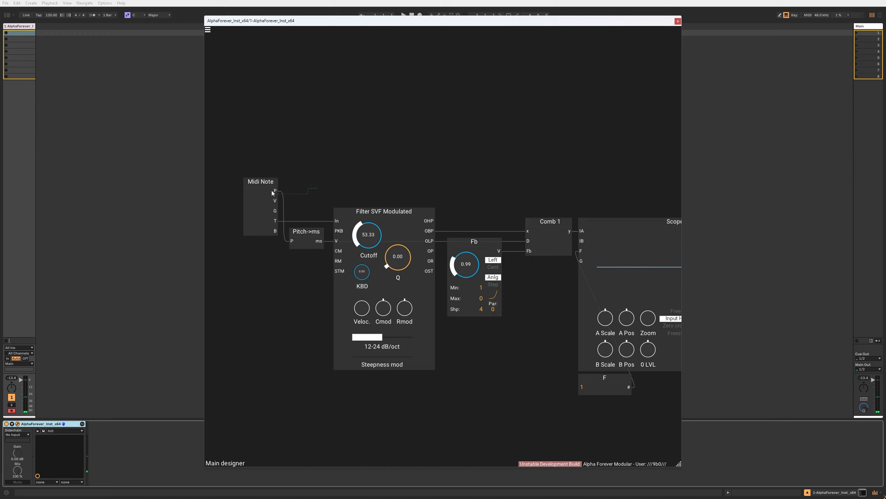
left_click_drag(272, 192, 342, 254)
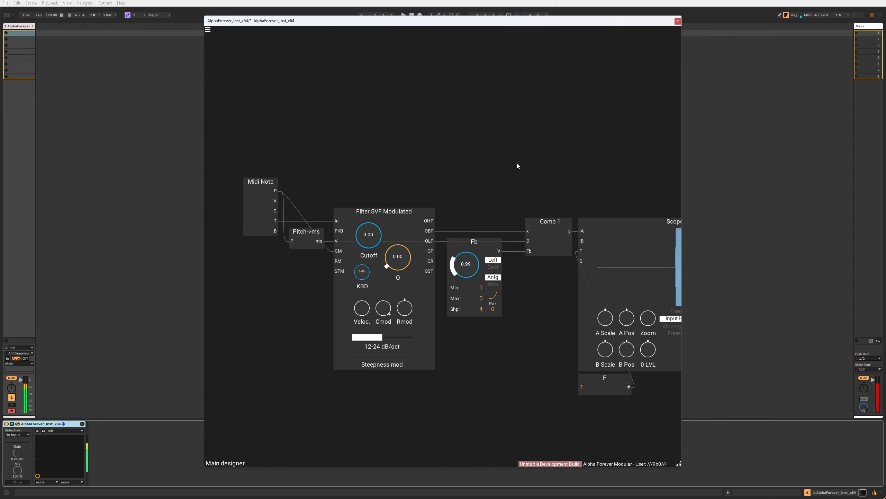
Reduce Gain Lin's Vol to 0.15 and raise the filter's Q to 0.41.
left_click_drag(555, 175, 374, 164)
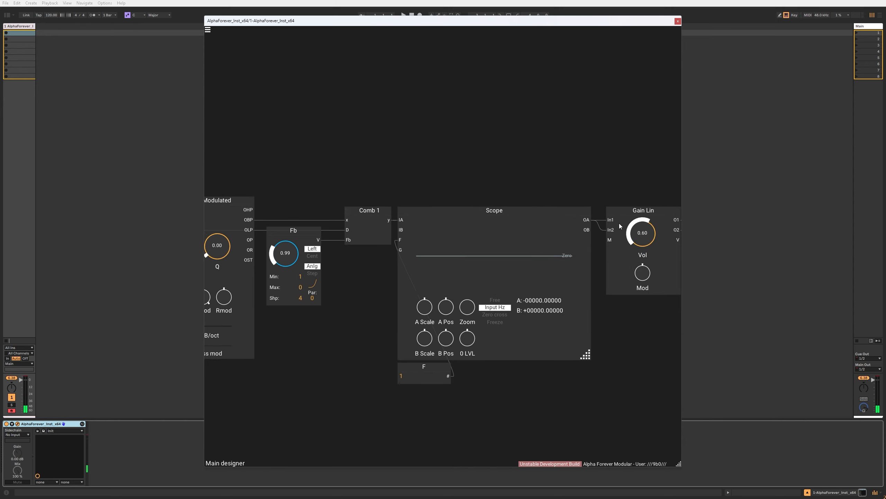
left_click_drag(642, 239, 645, 261)
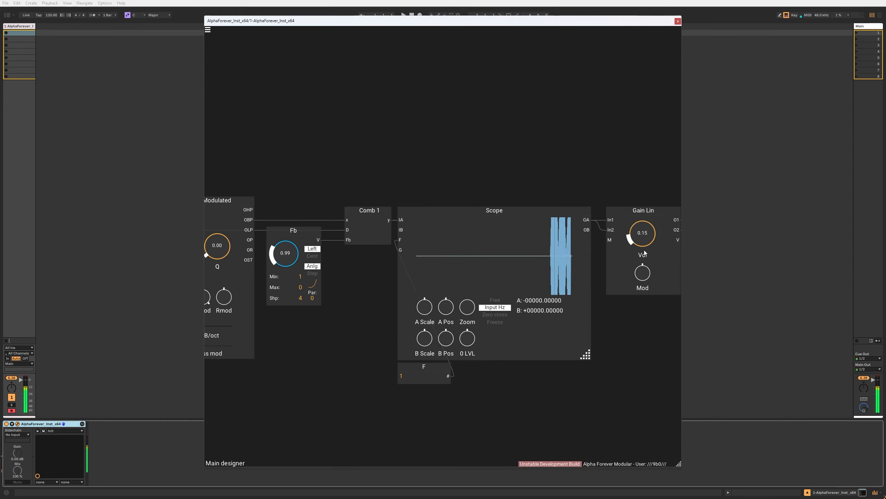
left_click_drag(349, 158, 462, 140)
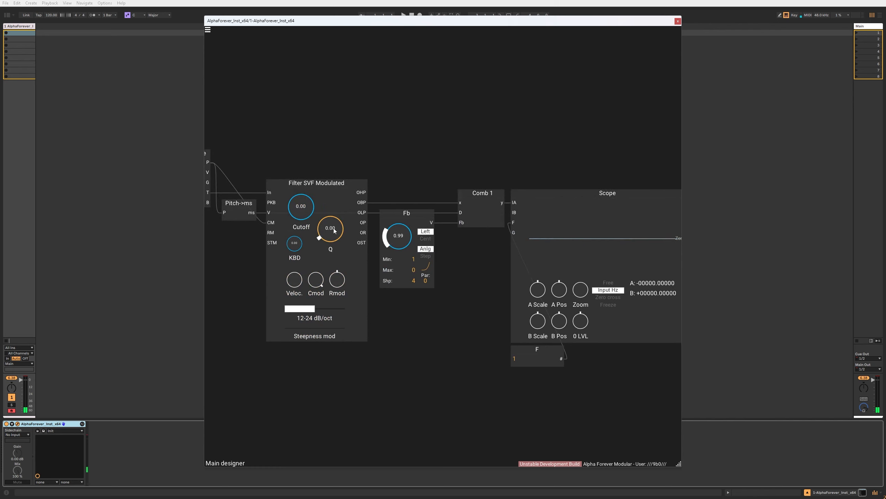
left_click_drag(331, 231, 334, 214)
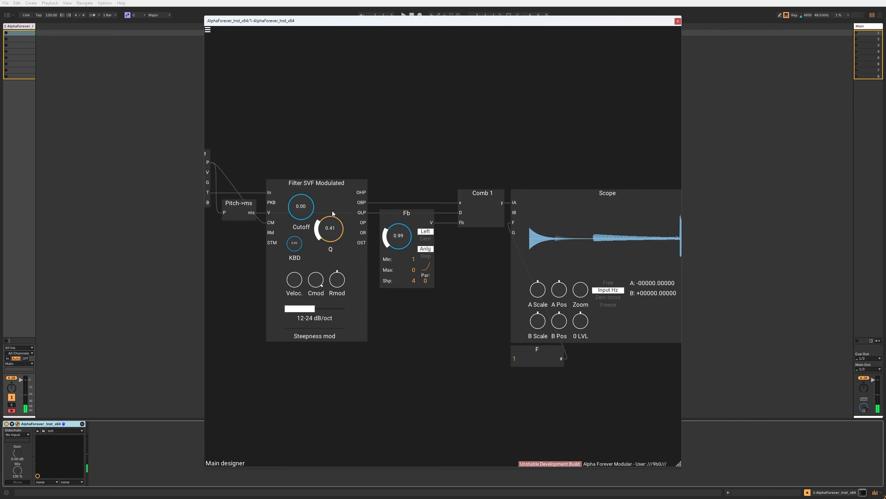
scroll(328, 104, "down", 3)
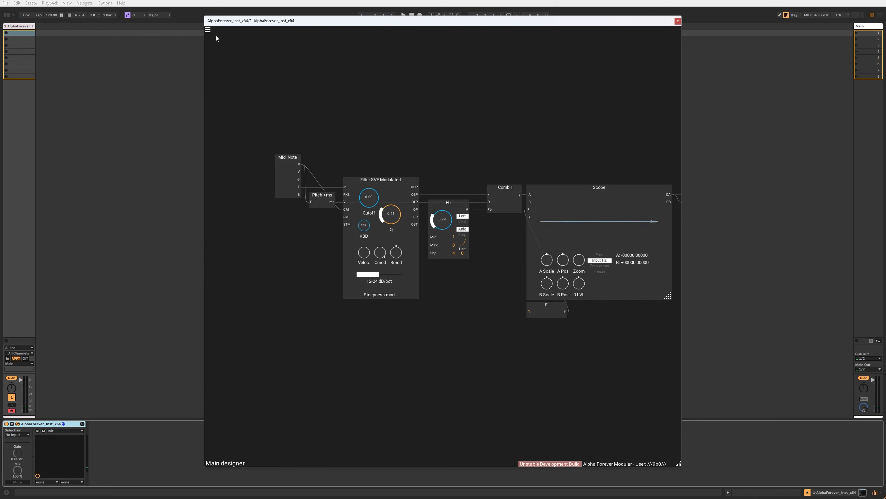
left_click(208, 30)
left_click(382, 67)
scroll(445, 133, "right", 5)
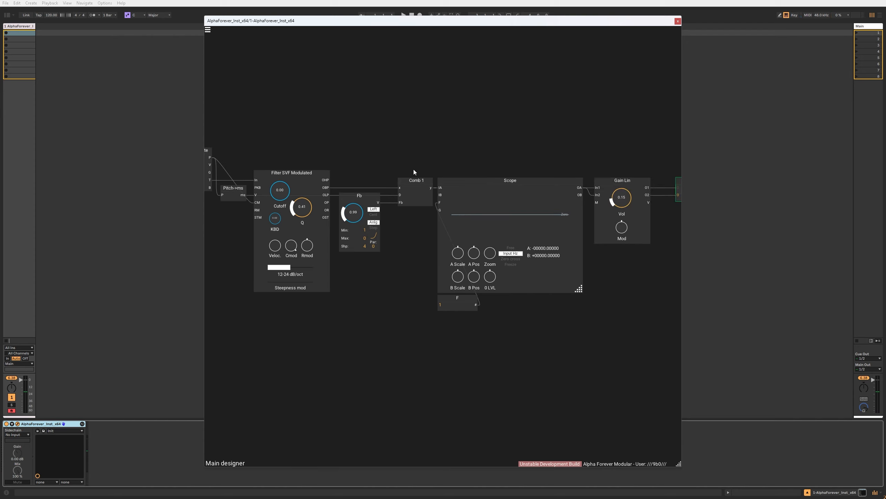
Open Comb 1 and examine its internal wiring and the signal at the x input.
left_click(415, 198)
scroll(416, 199, "up", 1)
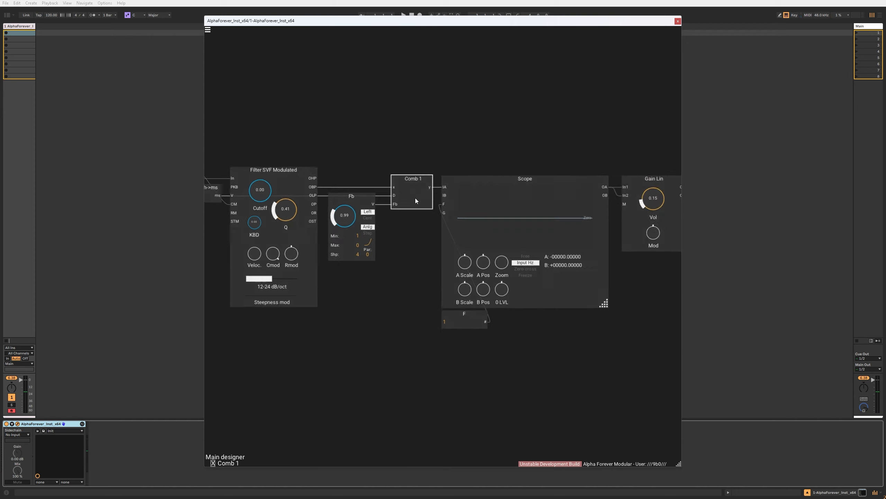
scroll(415, 199, "up", 2)
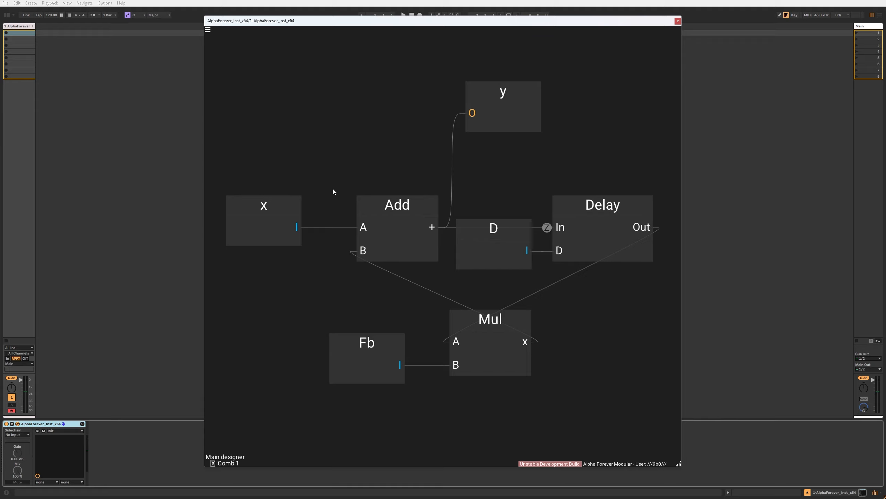
scroll(403, 184, "down", 2)
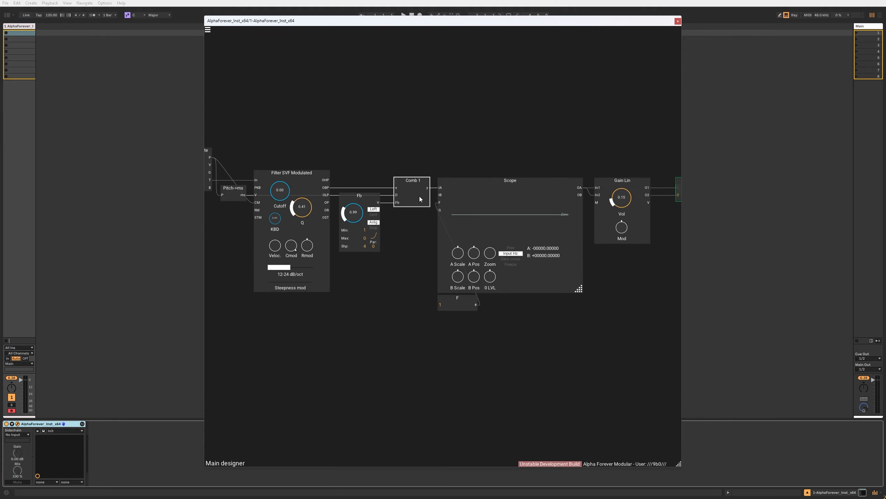
scroll(420, 197, "up", 2)
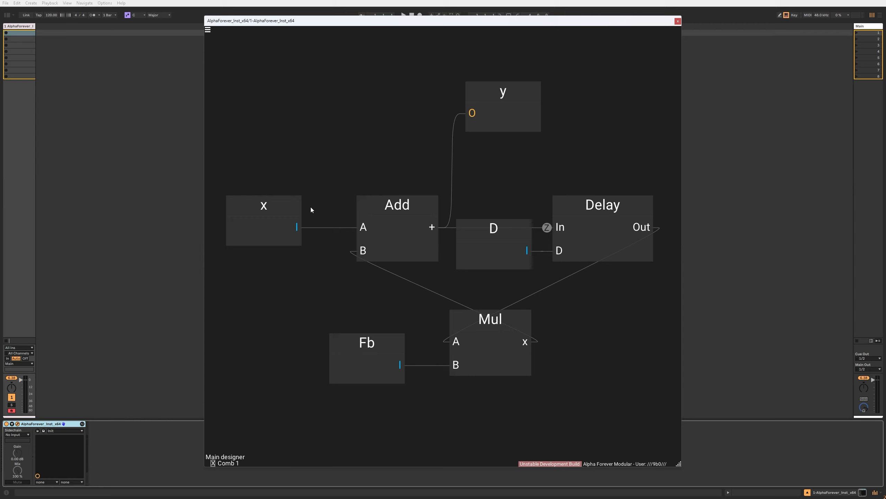
mouse_move(297, 226)
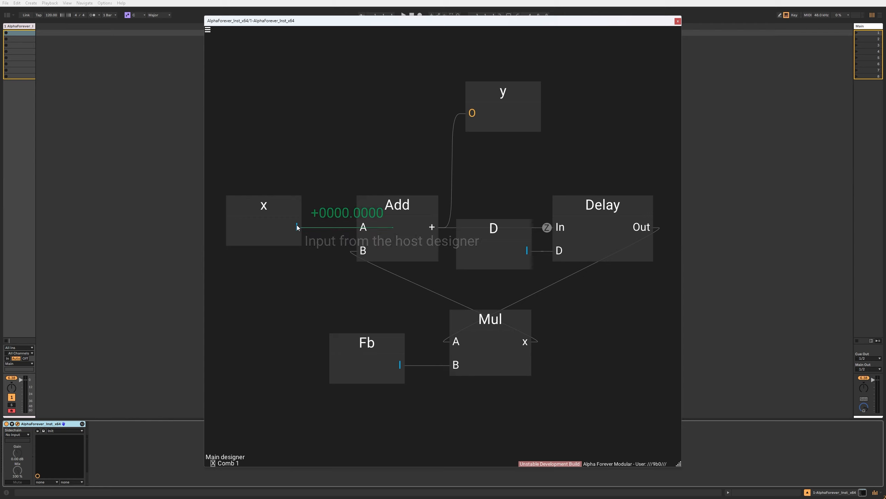
Inside Comb 1, add a pass-through output fed by x, align it beneath x and name it _x.
double_click(326, 144)
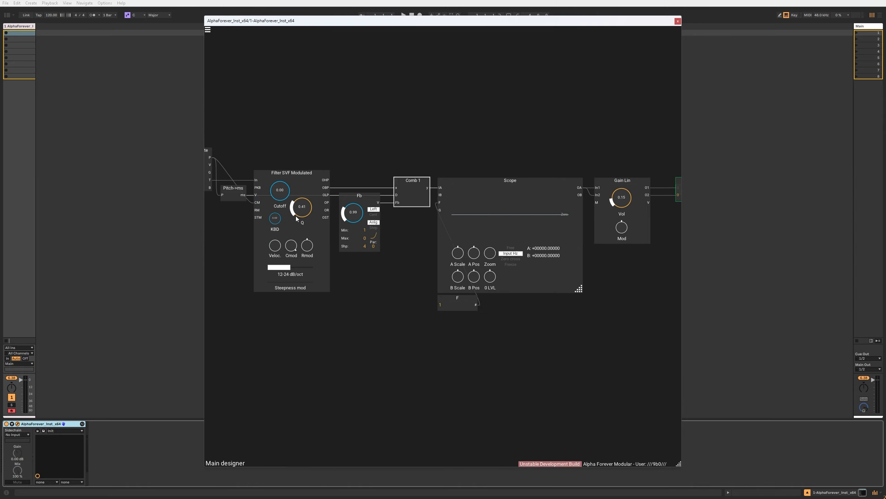
double_click(411, 202)
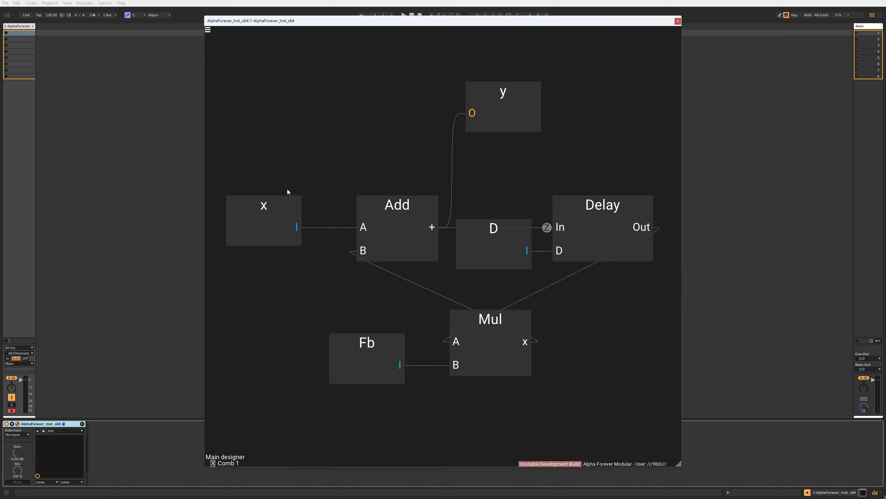
double_click(297, 229)
left_click_drag(425, 210, 298, 262)
left_click(278, 208, "shift")
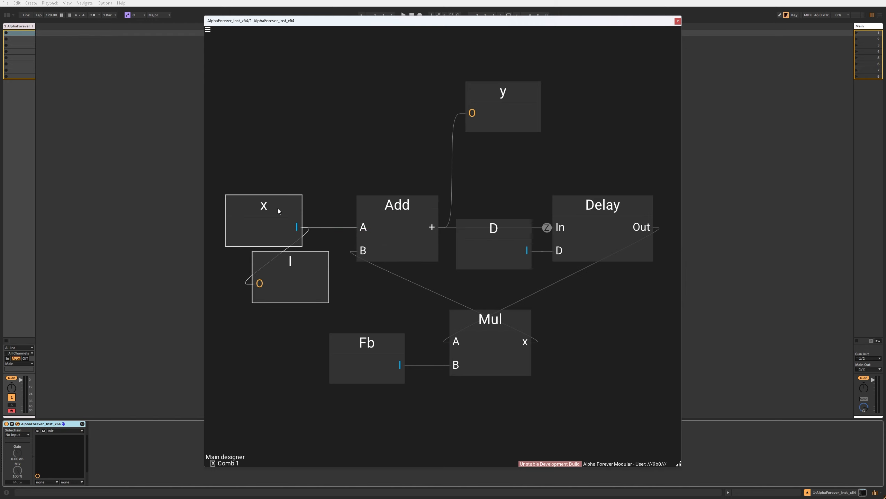
key("l")
left_click(285, 246)
double_click(281, 257)
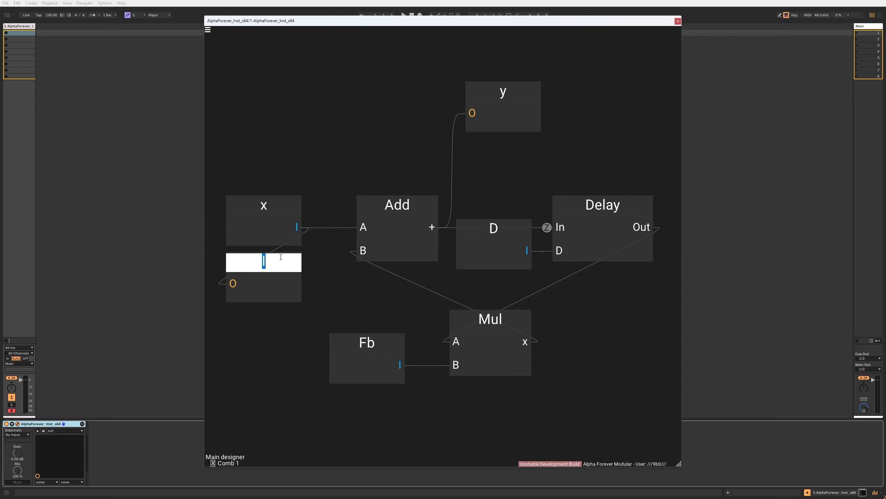
type("_x")
key("Return")
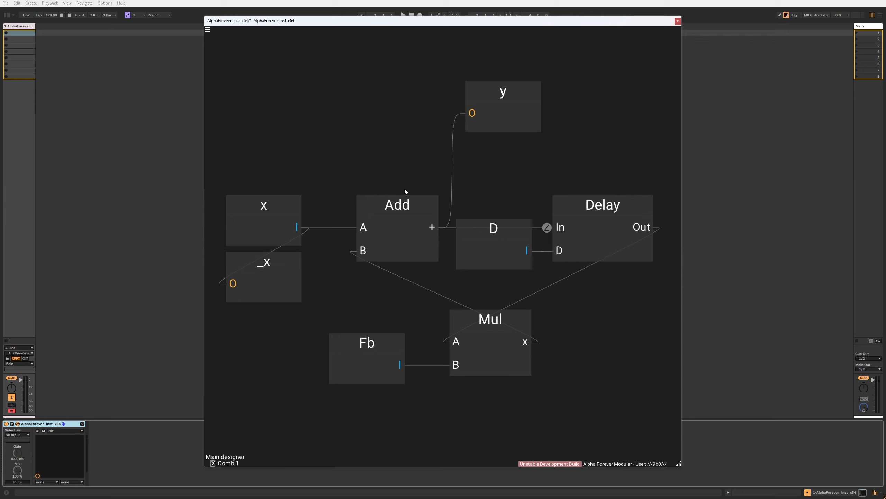
Add a pass-through output fed by D, align it beneath D and name it _D.
double_click(528, 252)
left_click_drag(643, 227, 504, 282)
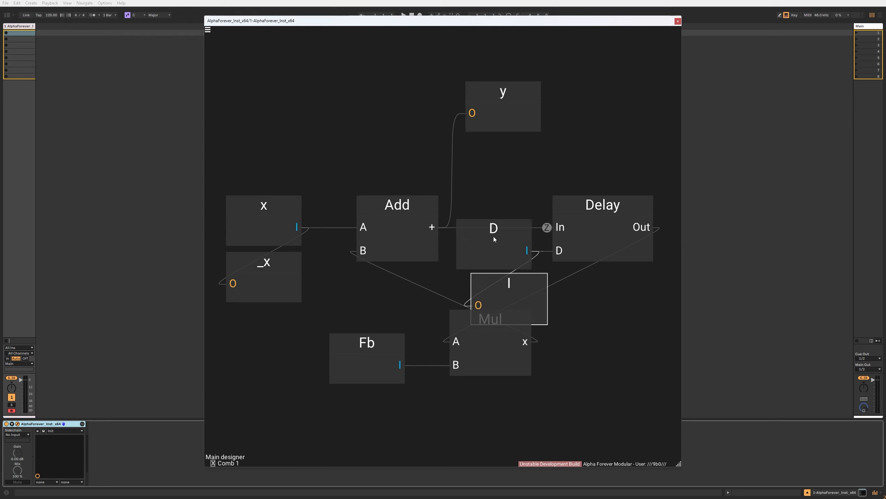
left_click(494, 240, "shift")
key("a")
left_click(552, 304)
double_click(518, 283)
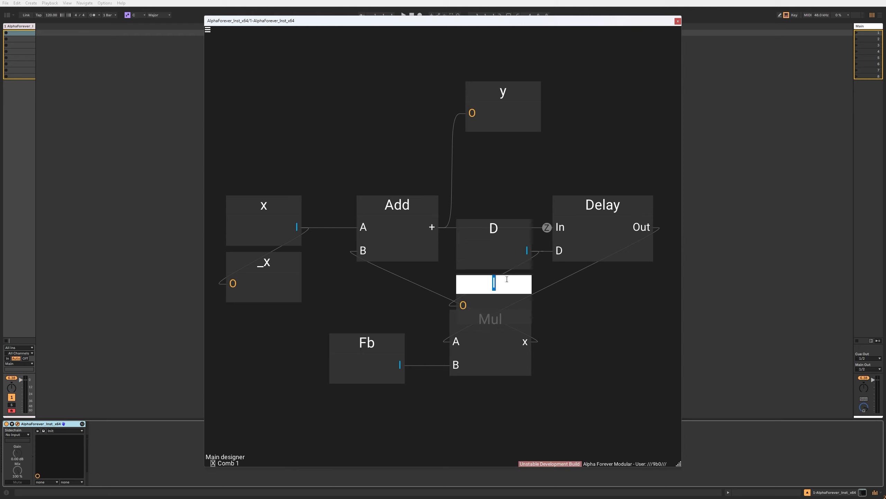
type("_D")
key("Return")
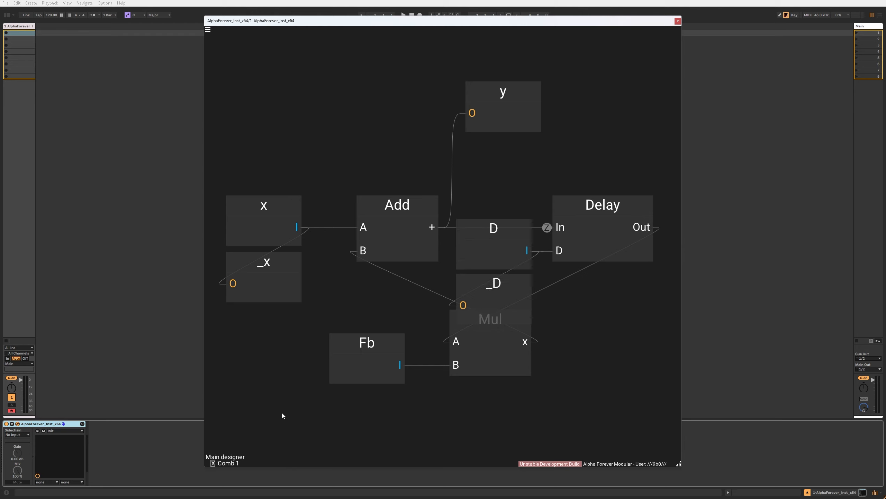
Move the Fb and Mul modules down together to clear the space beneath _D.
left_click_drag(282, 414, 607, 302)
left_click_drag(380, 344, 381, 372)
left_click(386, 337)
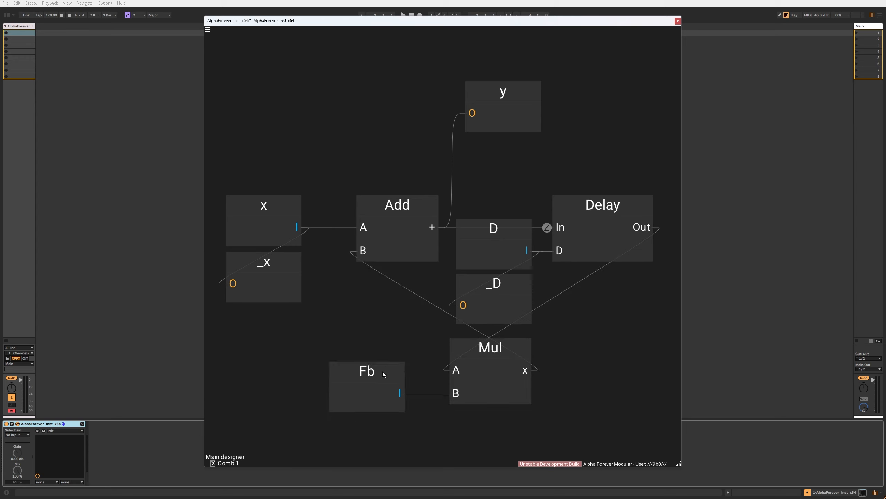
double_click(383, 372)
left_click(387, 346)
Add a pass-through output named _Fb beneath Fb, fed by Fb, and return to the main designer.
double_click(400, 396)
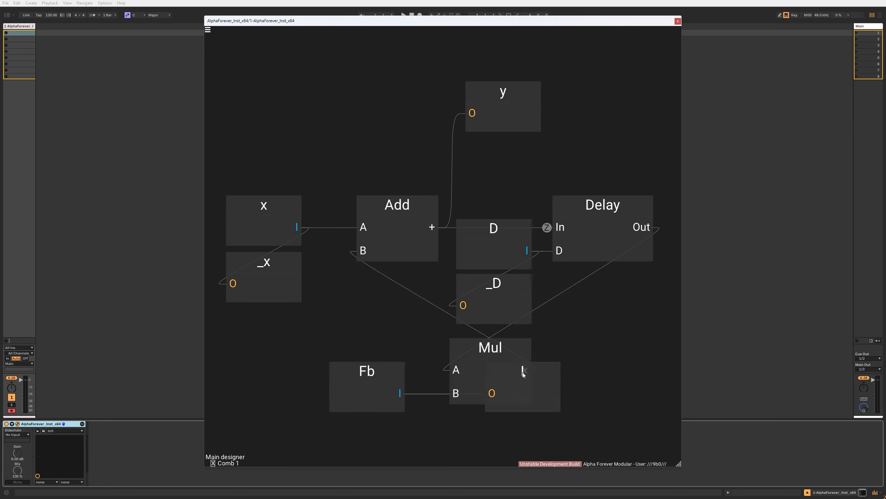
left_click_drag(522, 372, 390, 423)
left_click(377, 377, "shift")
key("l")
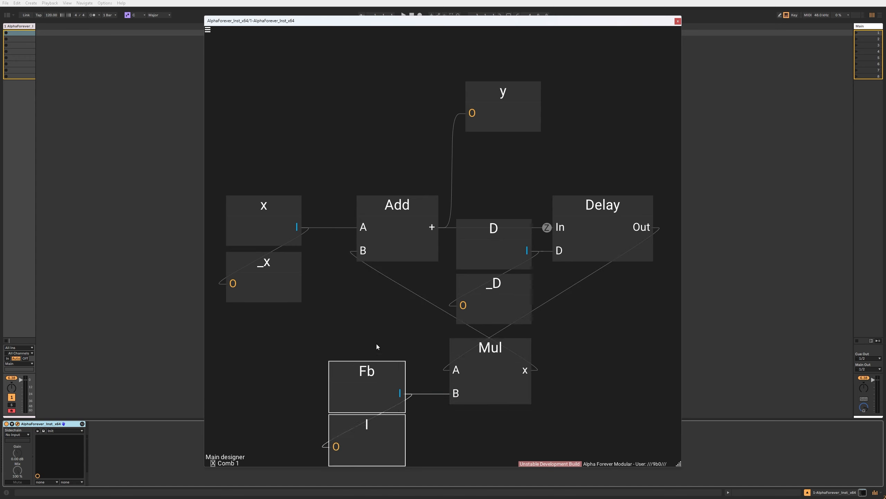
left_click(377, 346)
double_click(366, 424)
type("_Fb")
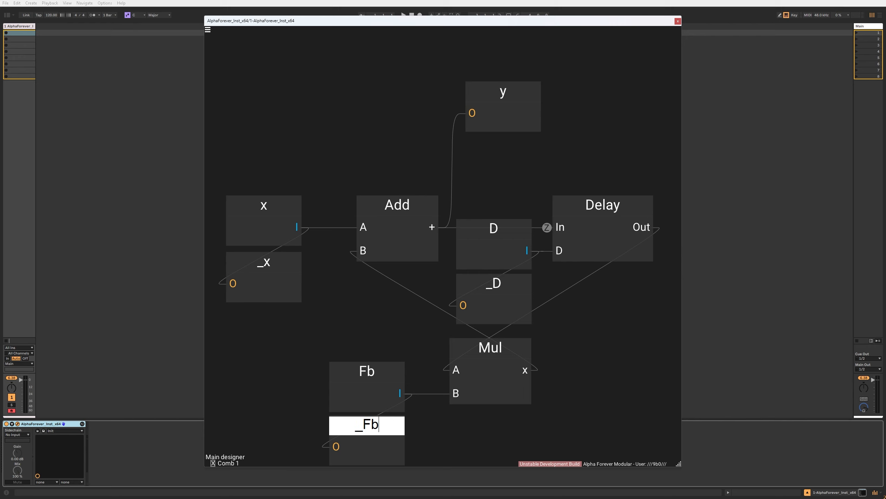
left_click(366, 295)
double_click(366, 295)
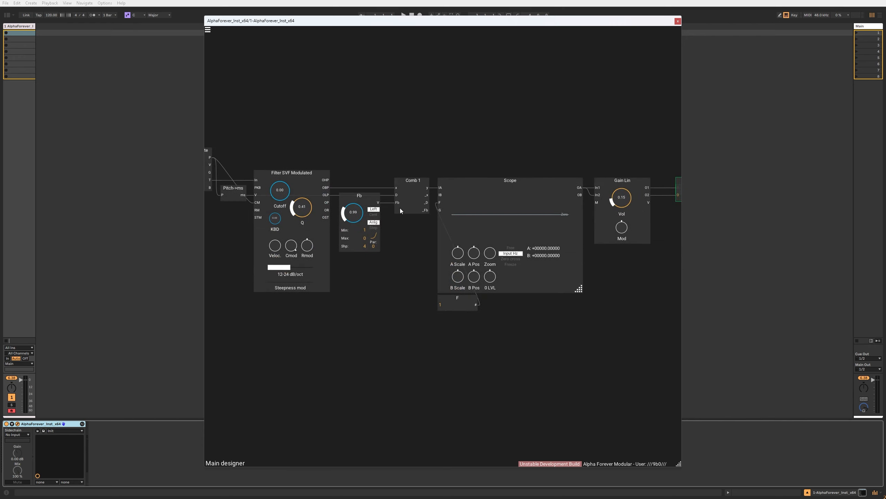
Duplicate Comb 1 directly beneath it and wire Comb 1's _x, _D and _Fb outputs to the copy's x, D and Fb inputs.
key("ctrl+d")
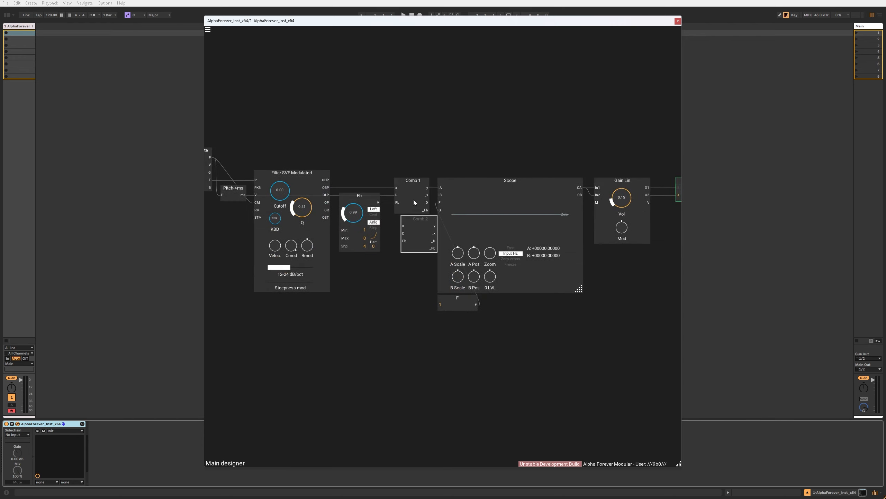
left_click(412, 198)
left_click(406, 149)
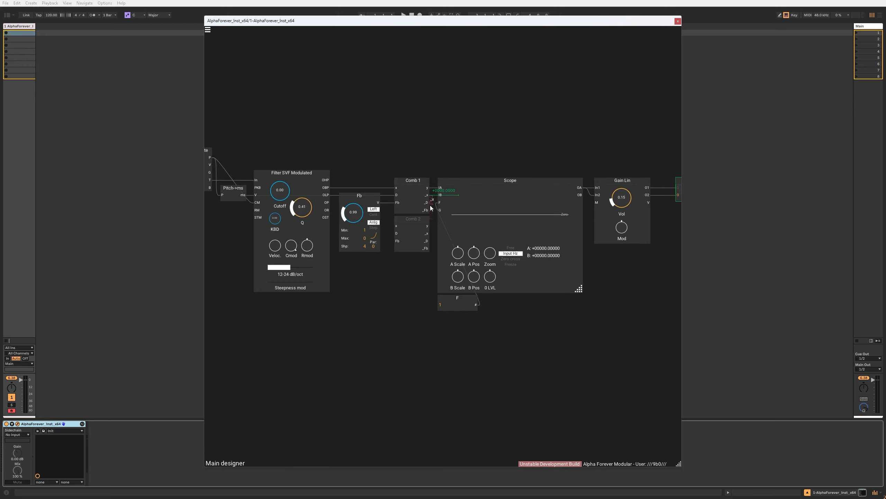
left_click_drag(396, 228, 396, 228)
Move Scope, F, Gain Lin and the output module together away from the combs to make room.
left_click_drag(429, 163, 682, 382)
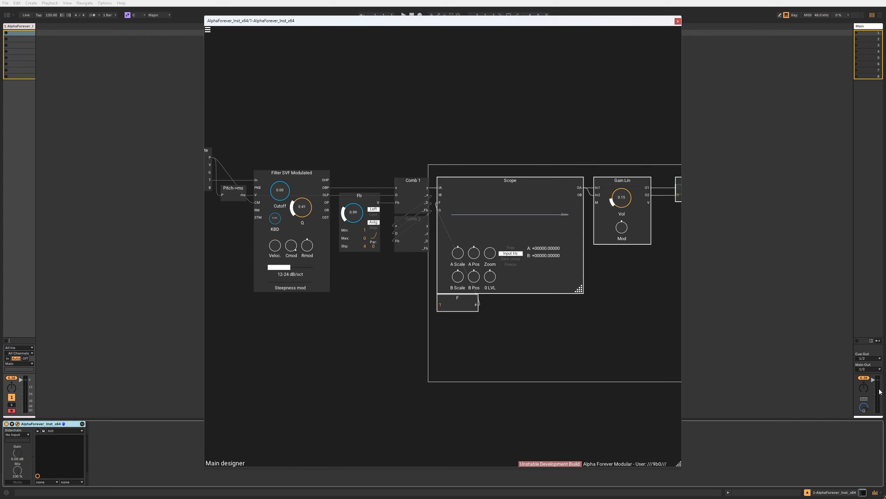
left_click_drag(506, 180, 600, 181)
left_click(433, 168)
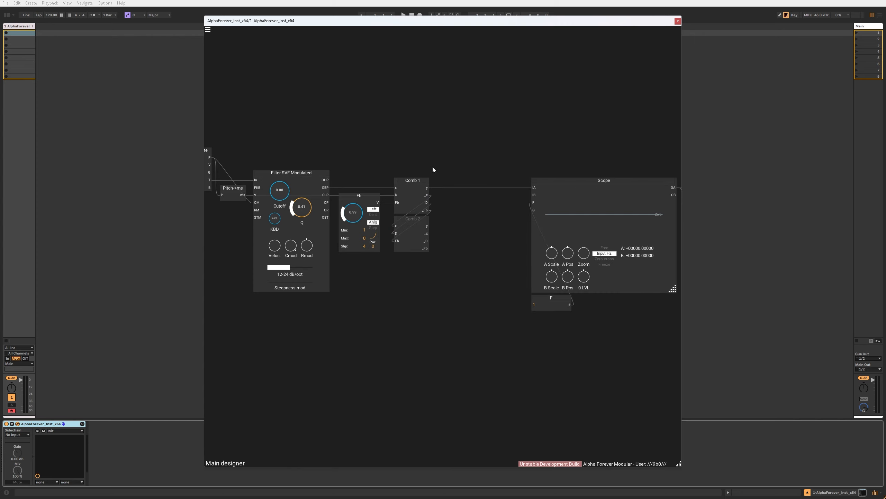
Insert a Mixer 4 Lin between Comb 1 and Scope, and feed Comb 2's y output into In2.
left_click(428, 190)
type("mixer")
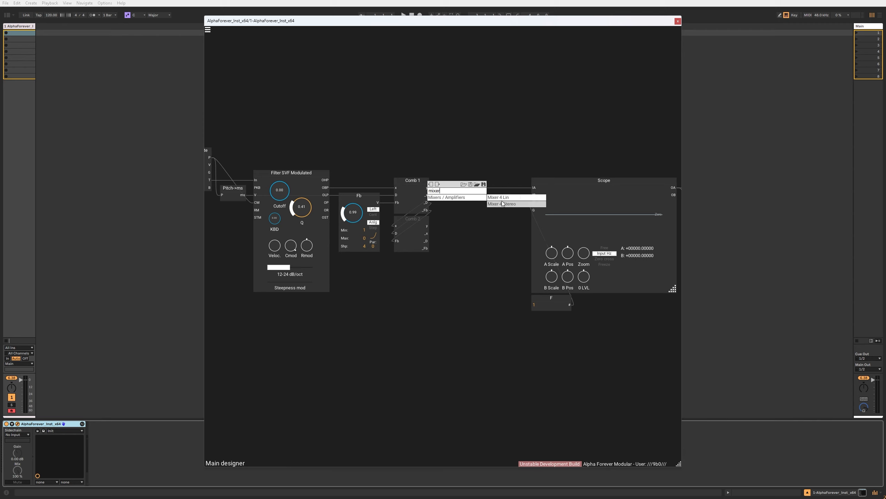
left_click(501, 198)
left_click_drag(501, 182, 473, 183)
left_click_drag(431, 226, 440, 196)
left_click(377, 269)
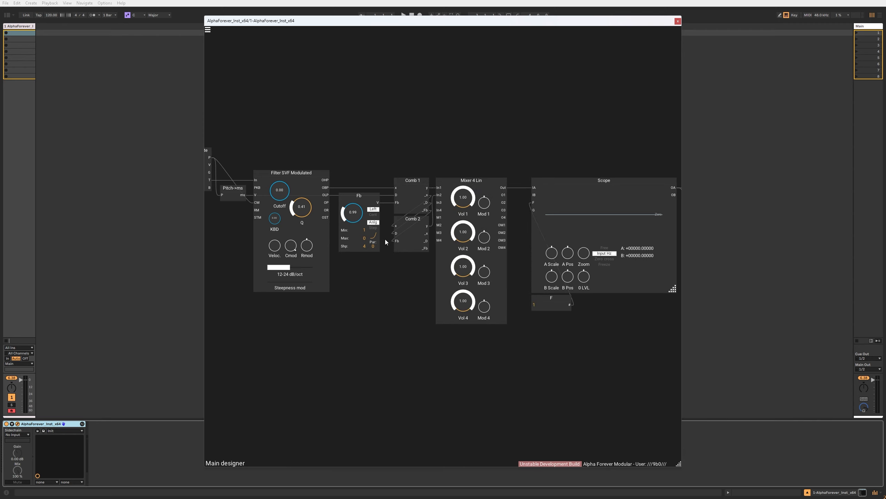
Create an empty container module beneath the Fb knob and name it Tune.
right_click(360, 280)
left_click(391, 302)
scroll(391, 302, "up", 2)
double_click(378, 259)
type("Tune")
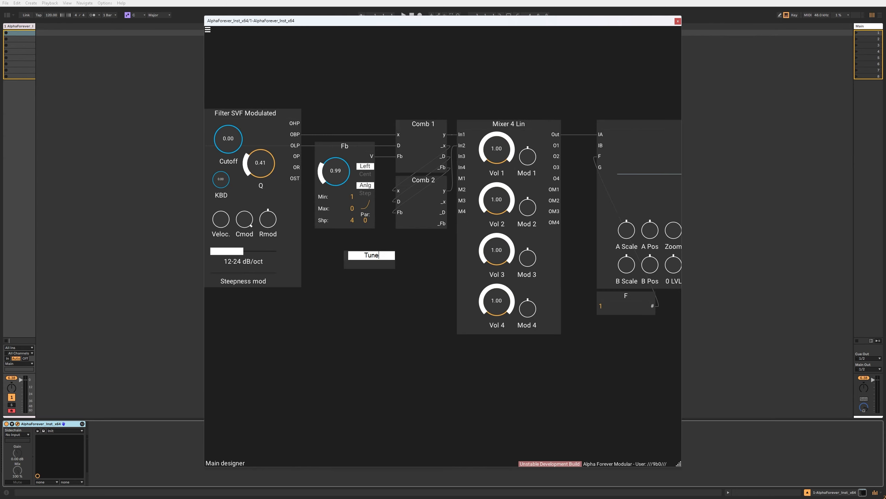
key("Return")
Inside the Tune module, add an input named D and a connected output named _D.
double_click(381, 267)
right_click(296, 163)
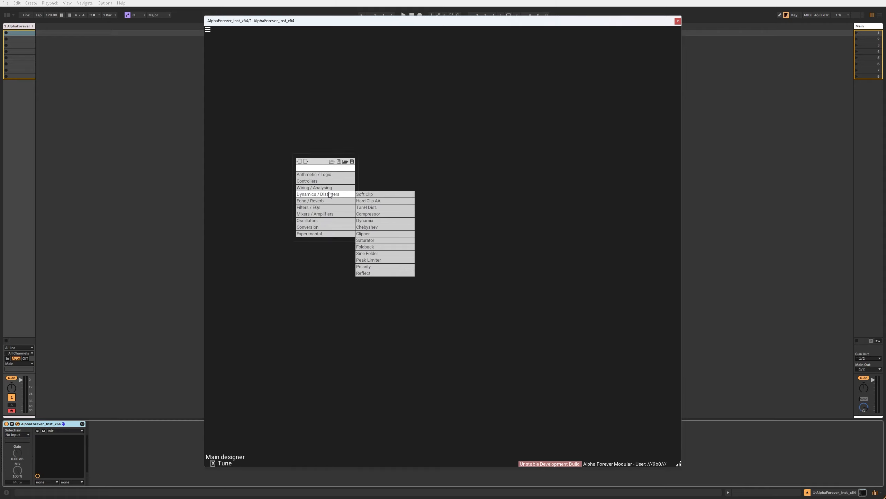
left_click(358, 193)
scroll(356, 180, "up", 3)
left_click_drag(242, 138, 407, 171)
scroll(359, 168, "up", 2)
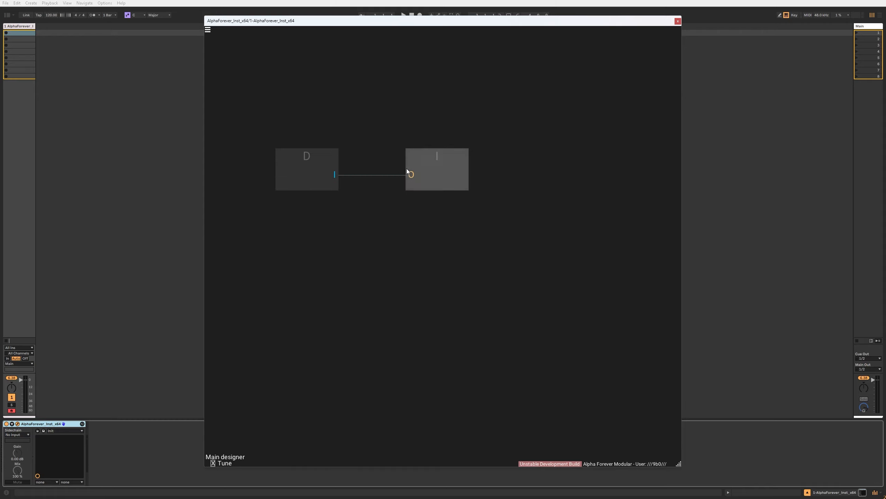
type("_D")
key("Return")
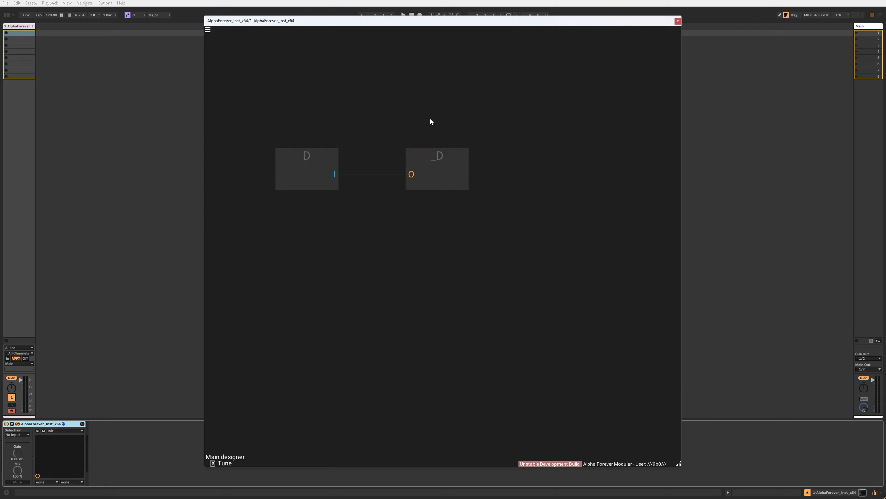
Insert a Div module between D and _D, using its A input.
left_click(333, 174)
type("div")
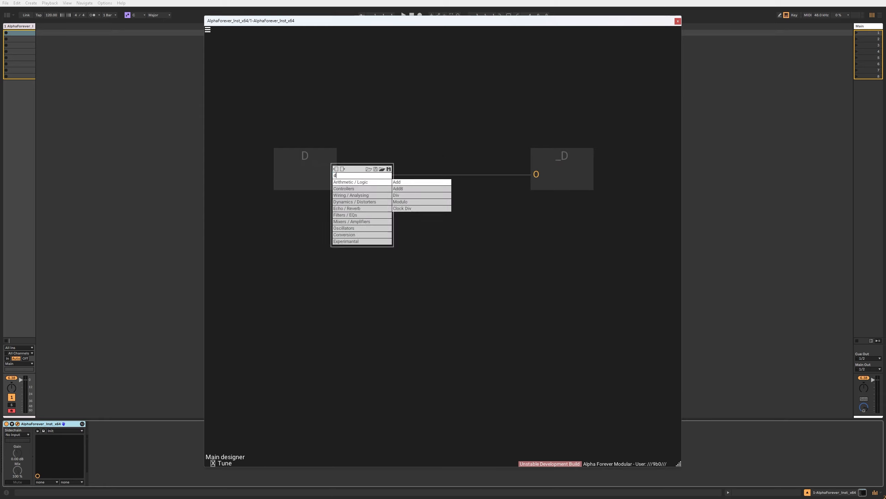
key("Return")
left_click_drag(432, 156, 436, 157)
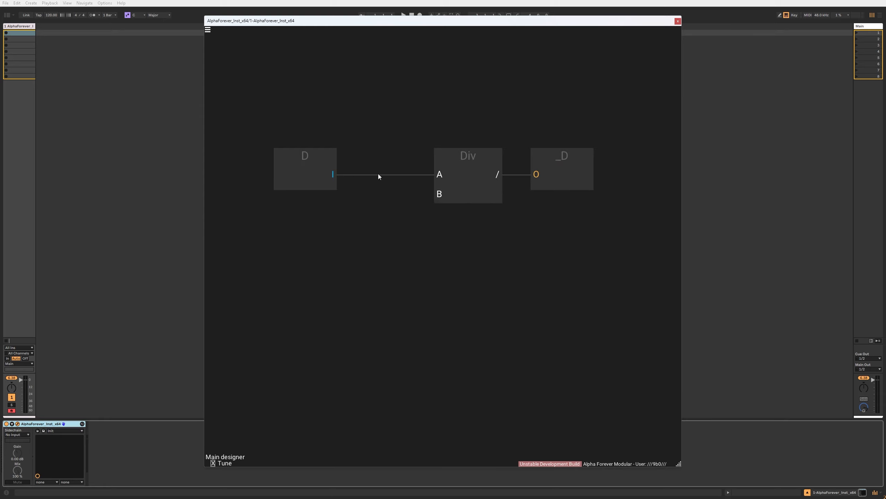
Add an input feeding Div's B, name it Tune and place it between D and Div.
double_click(437, 193)
left_click_drag(359, 180, 399, 181)
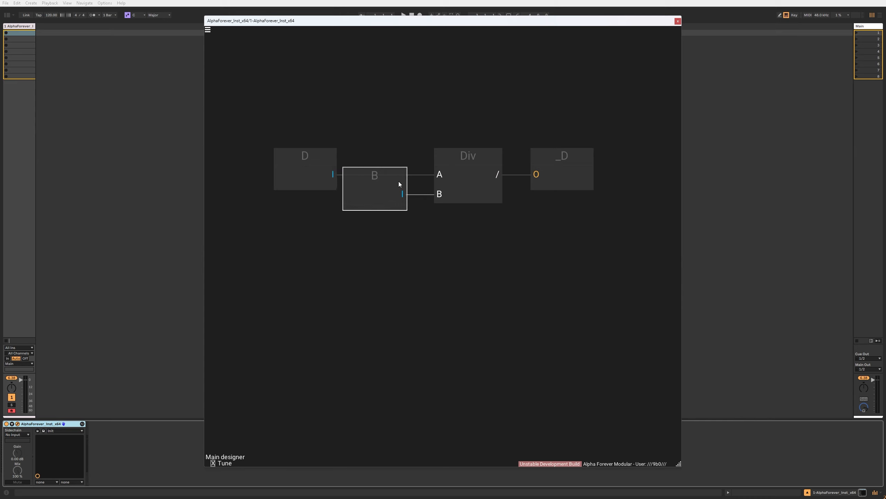
double_click(390, 178)
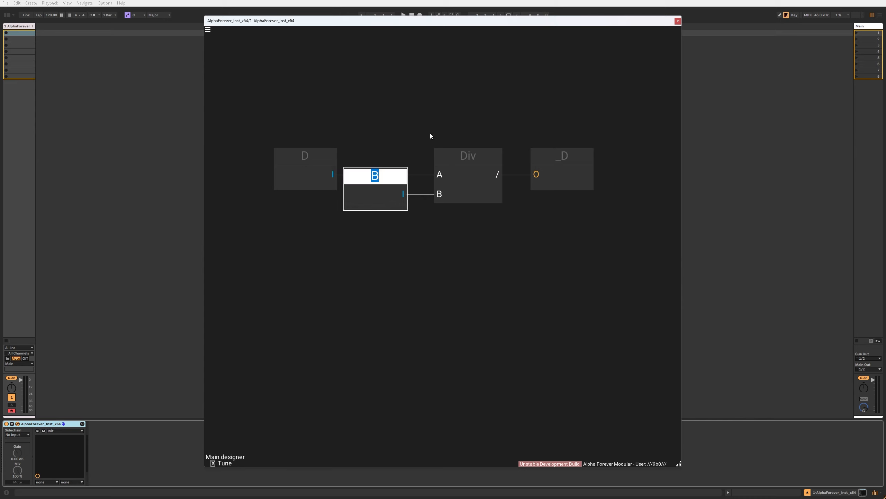
type("Tune")
key("Return")
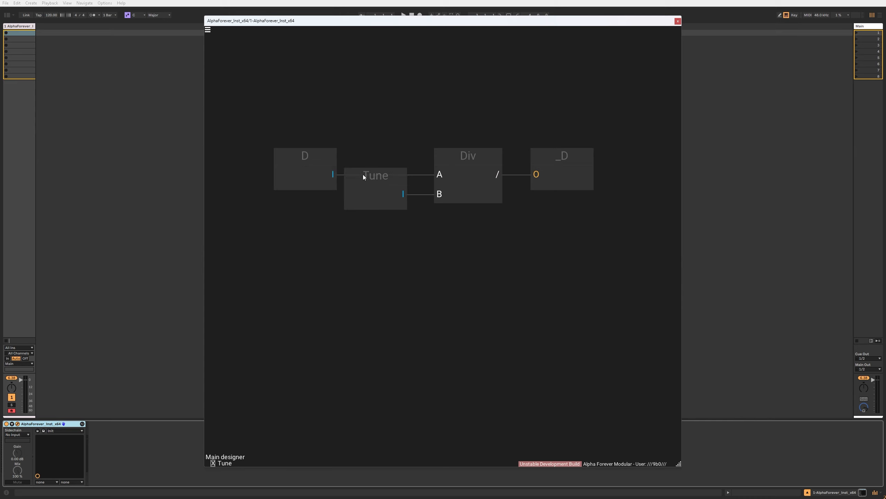
left_click_drag(363, 177, 370, 177)
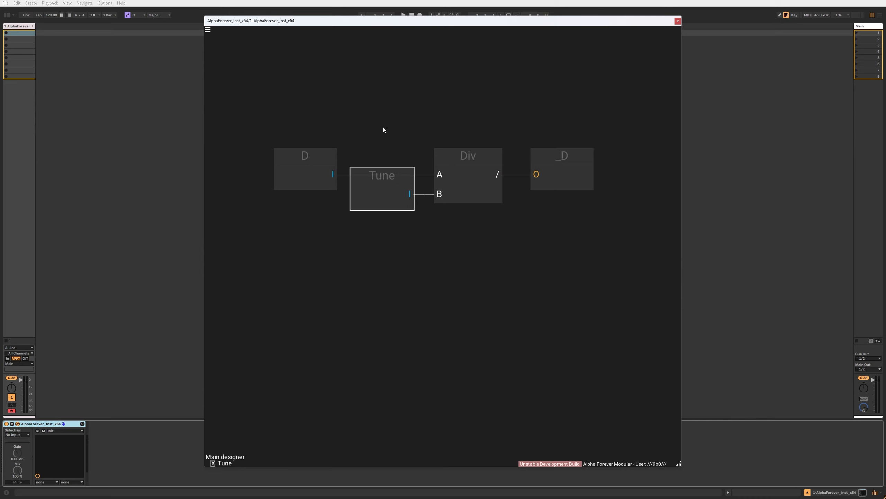
Add a pass-through output fed by D, align it beneath D and name it __D.
double_click(332, 178)
left_click_drag(430, 155, 312, 200)
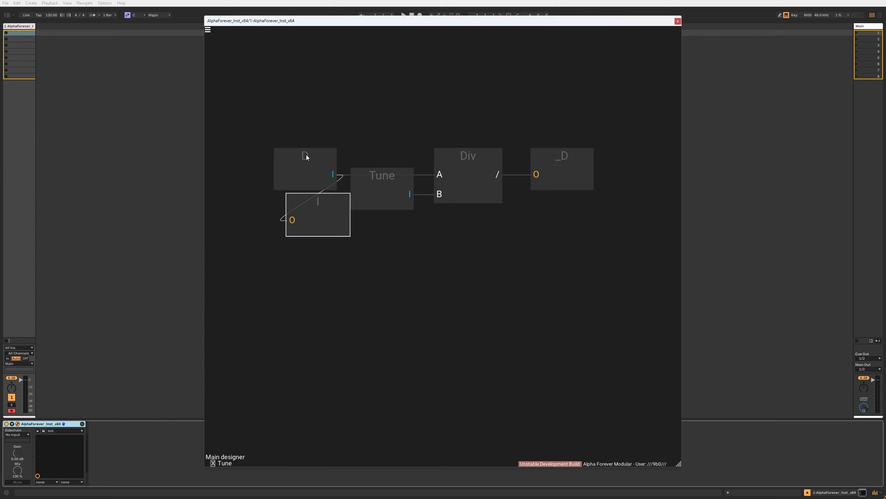
double_click(313, 201)
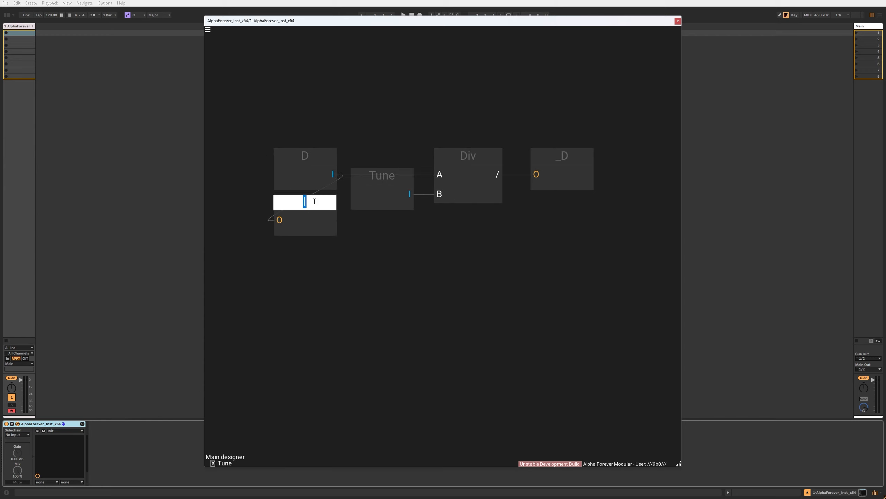
type("__D")
key("Return")
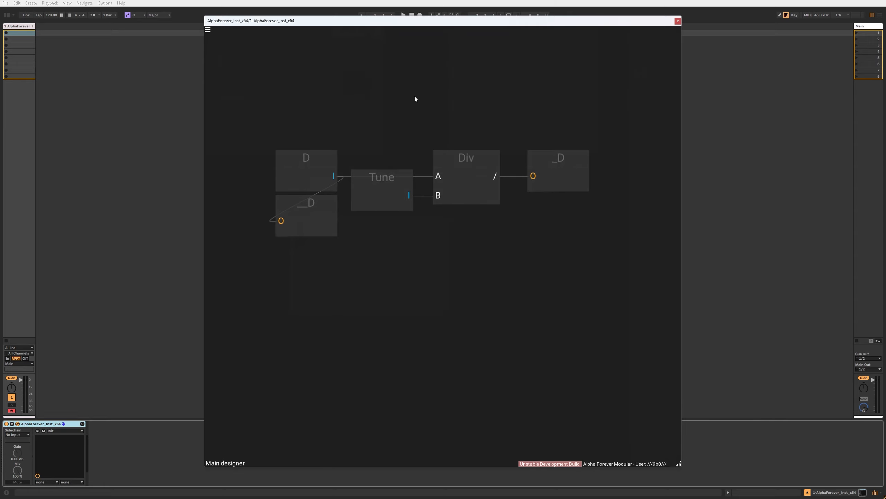
Return to the main designer and move the Tune module up closer beneath the Fb knob.
double_click(415, 96)
left_click(412, 301)
left_click_drag(379, 259, 382, 248)
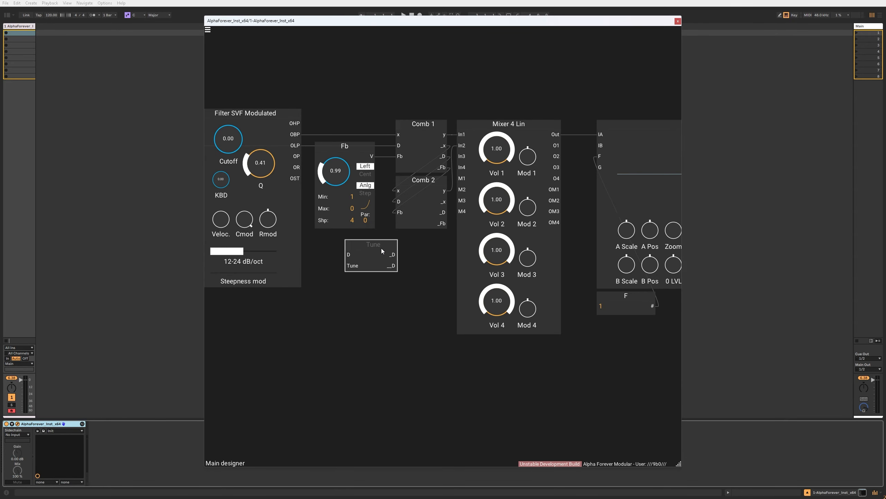
Insert a Con module in the wire feeding Comb 1's D, clear the Fb knob upward, and connect Con's output to Tune's D.
left_click_drag(354, 117, 446, 123)
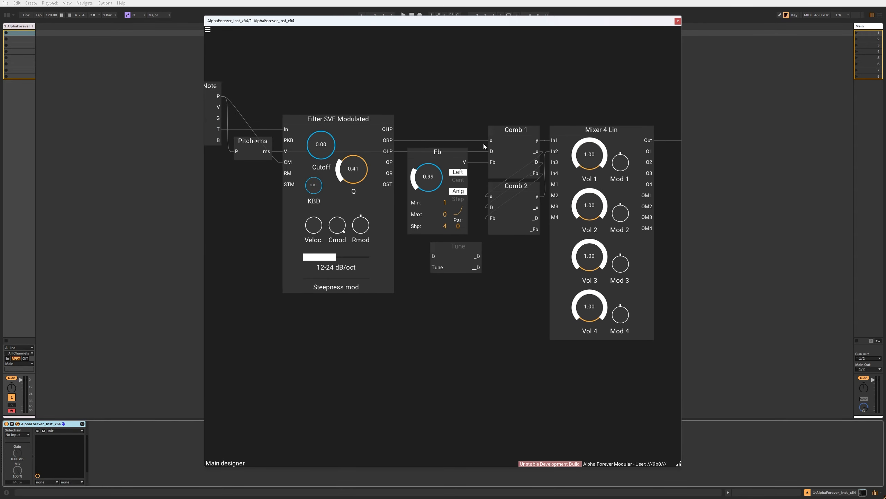
double_click(490, 150)
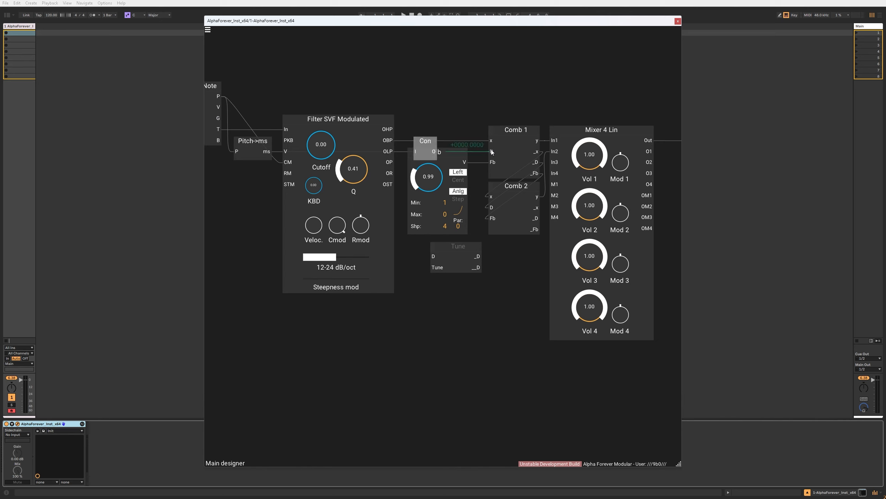
left_click_drag(425, 144, 425, 30)
left_click_drag(453, 154, 436, 254)
left_click(453, 153)
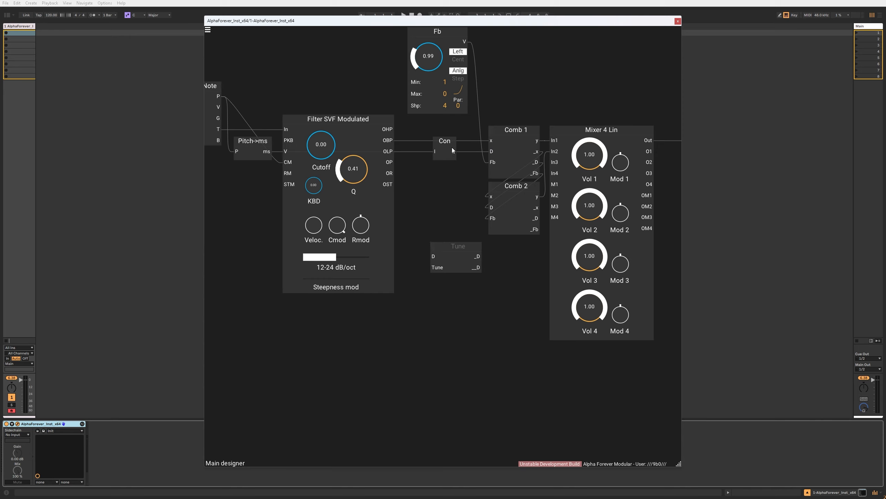
left_click_drag(453, 151, 433, 257)
Move Con closer to the filter outputs and place Tune beside Comb 2, with its _D feeding Comb 2's D.
left_click_drag(444, 141, 410, 143)
left_click_drag(457, 246, 467, 198)
left_click_drag(418, 142, 413, 142)
Shift Midi Note, Pitch->ms and Filter SVF Modulated slightly left together and realign Con beside the filter.
left_click_drag(392, 114, 455, 115)
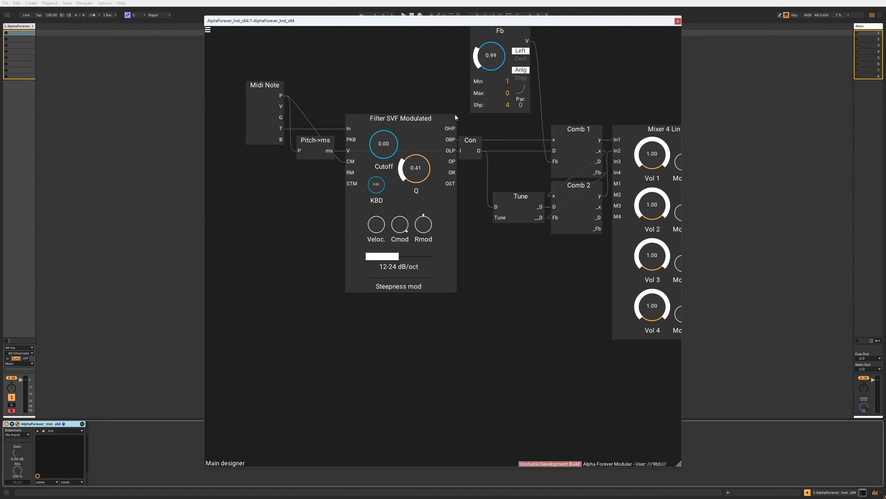
left_click_drag(241, 60, 464, 306)
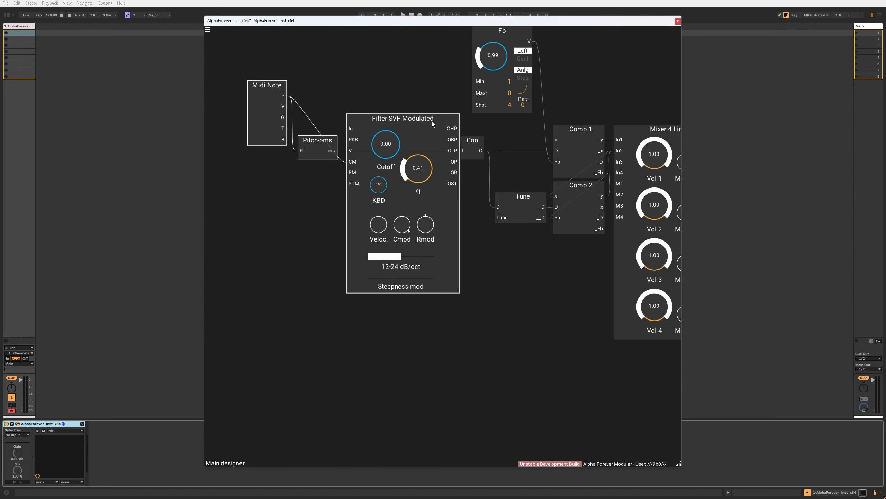
left_click_drag(433, 121, 425, 121)
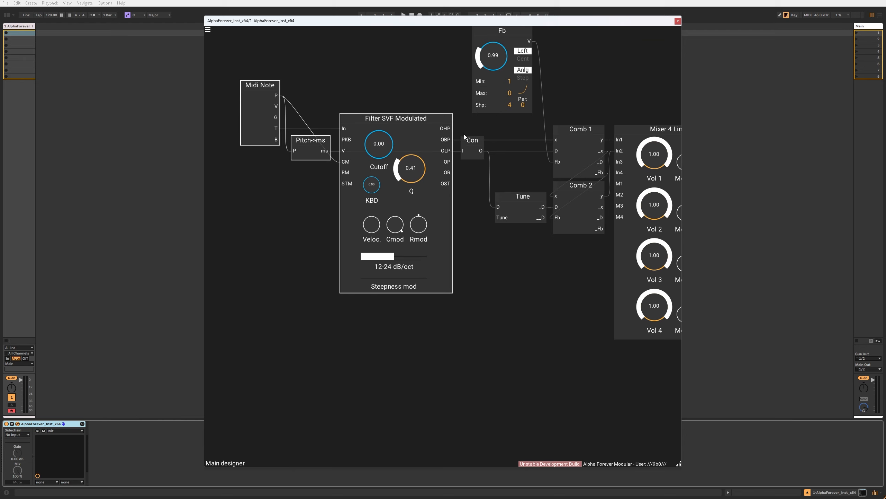
left_click(473, 133)
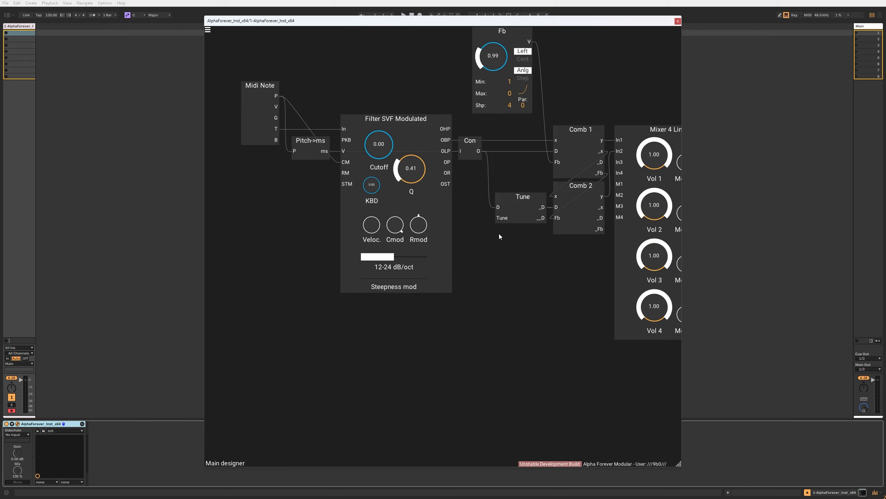
Create a knob feeding the Tune input, place it beneath the Tune module, and set its range from 1 to 4.
left_click_drag(521, 255, 478, 251)
double_click(457, 214)
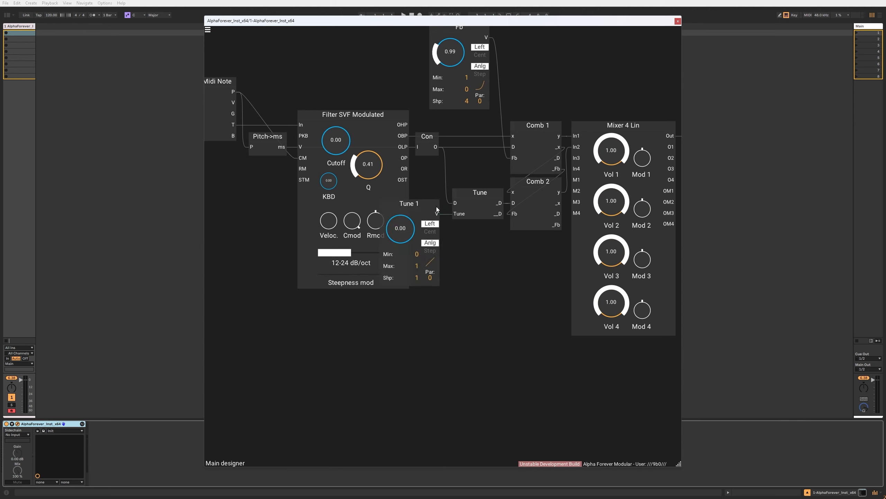
left_click_drag(436, 207, 499, 230)
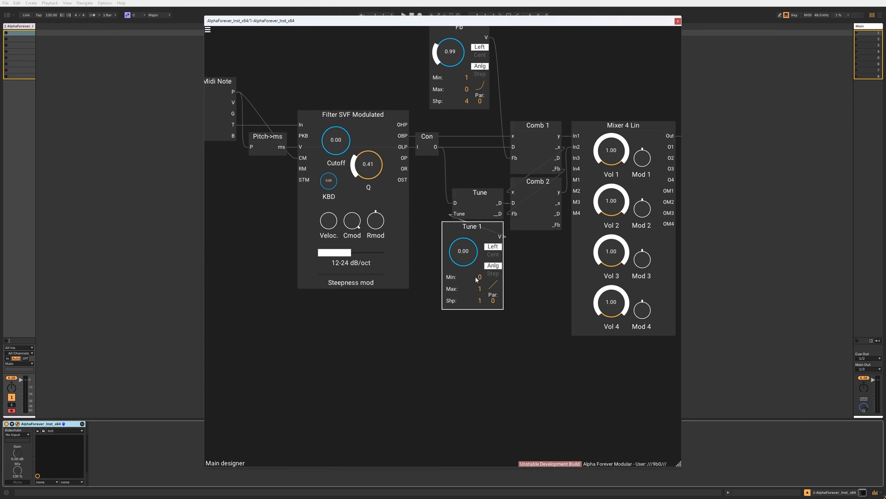
type("1")
key("Tab")
type("4")
key("Return")
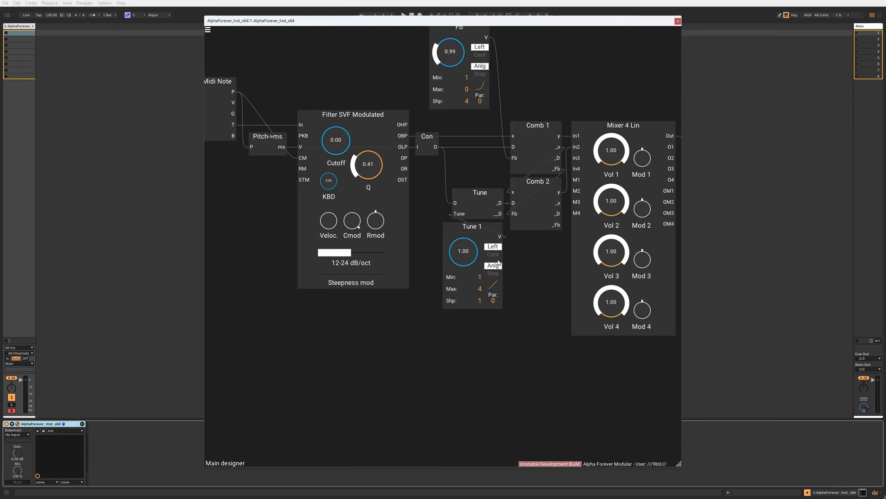
Turn the Tune 1 knob up to about 1.07 to audition the detuned second comb.
scroll(525, 259, "down", 1)
left_click_drag(525, 259, 472, 258)
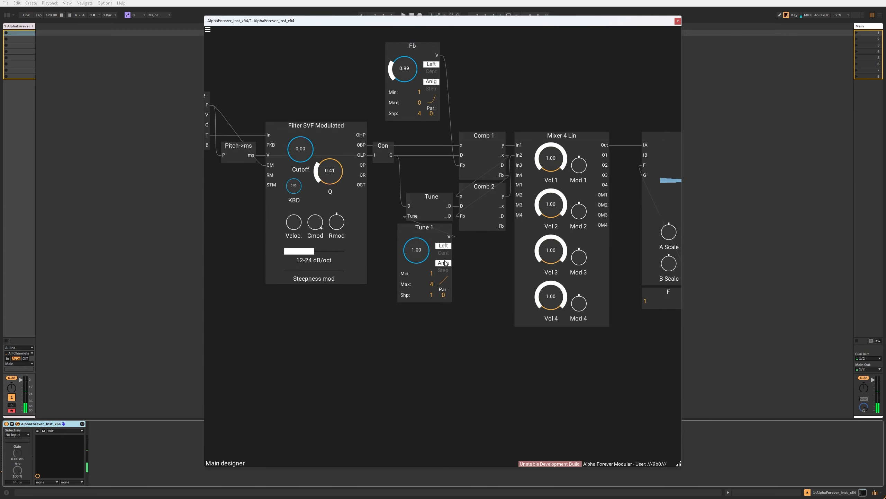
mouse_move(418, 257)
left_mouse_down()
mouse_move(420, 236)
mouse_move(420, 261)
left_mouse_up()
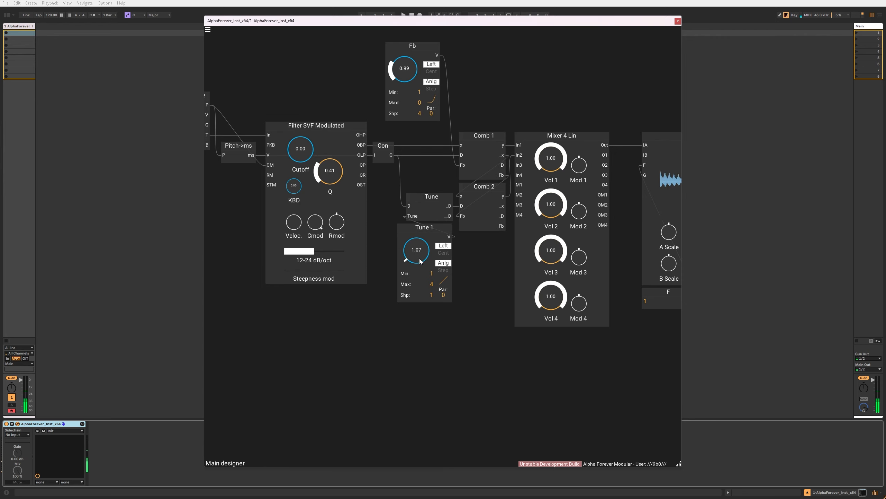
Set Tune 1's shape to 3 and fine-tune the knob to about 1.00.
left_click(430, 295)
type("3")
left_click(461, 288)
scroll(447, 266, "down", 5)
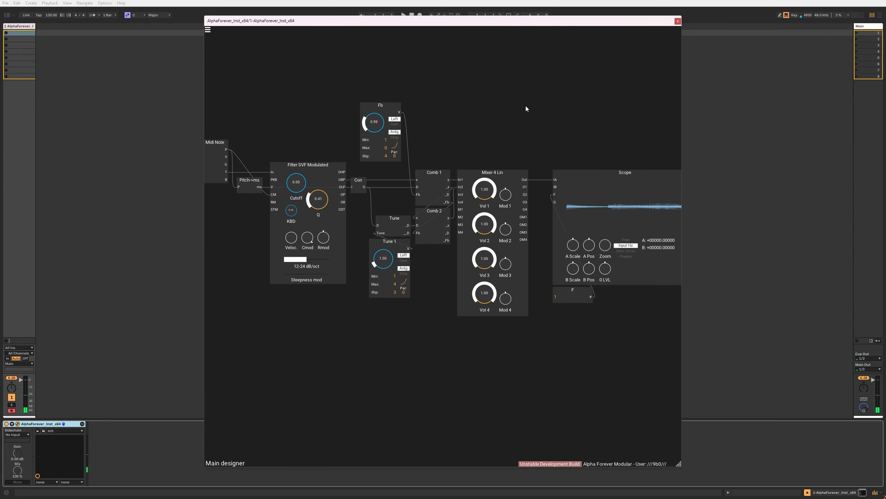
mouse_move(349, 254)
left_mouse_down()
mouse_move(364, 241)
mouse_move(362, 258)
left_mouse_up()
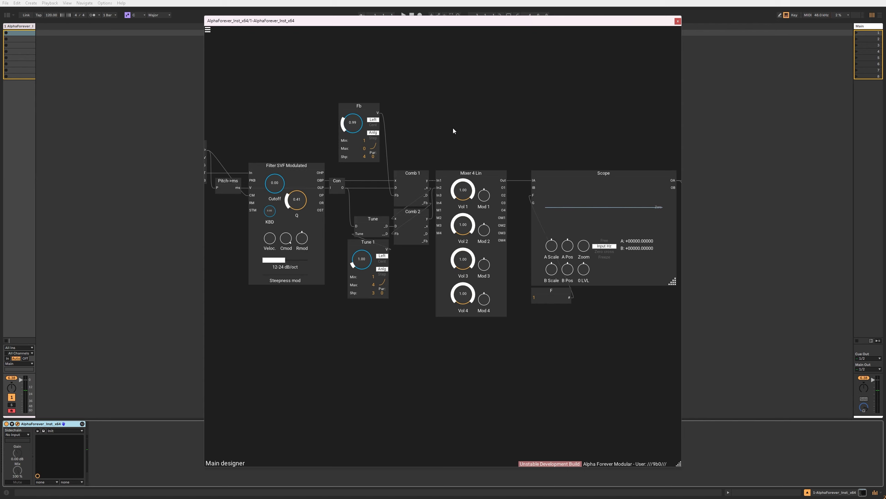
Move the Fb knob slightly right so it lines up above the Tune 1 knob.
left_click_drag(452, 133, 494, 130)
scroll(494, 130, "down", 1)
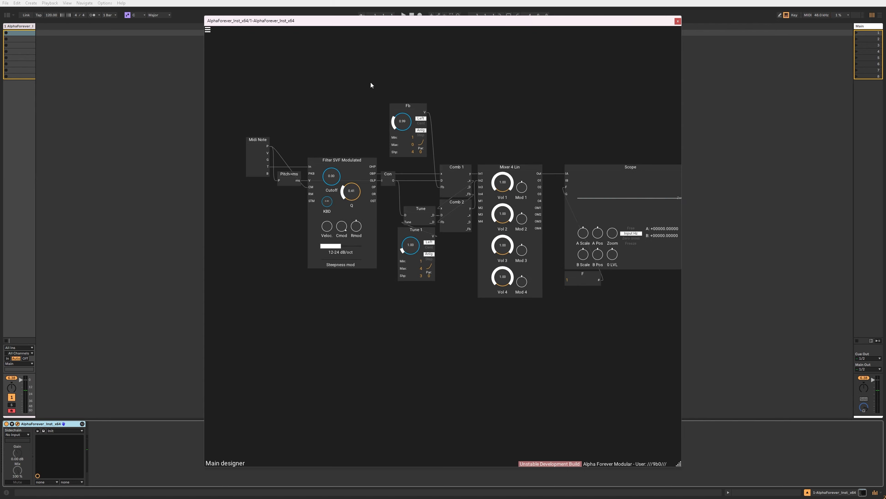
left_click_drag(370, 82, 441, 303)
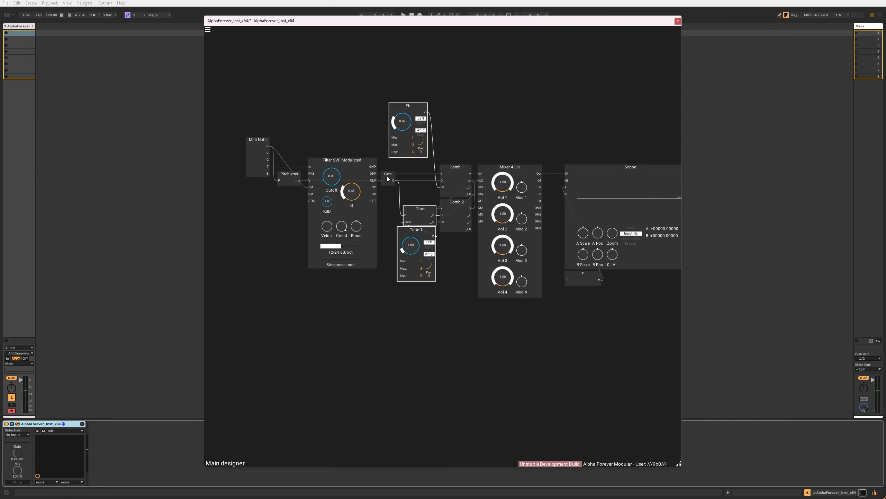
left_click(464, 119)
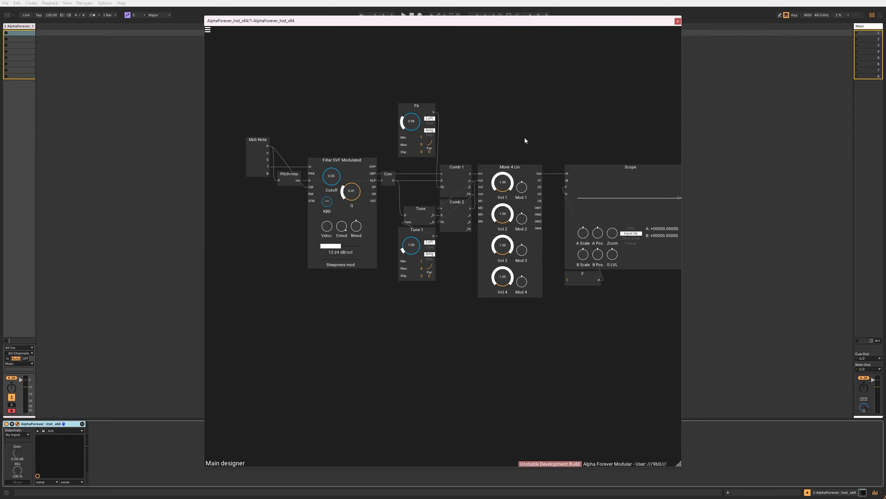
Raise the filter's Q to about 0.77 and nudge the Fb knob slightly left.
left_click_drag(529, 137, 442, 279)
scroll(461, 132, "down", 1)
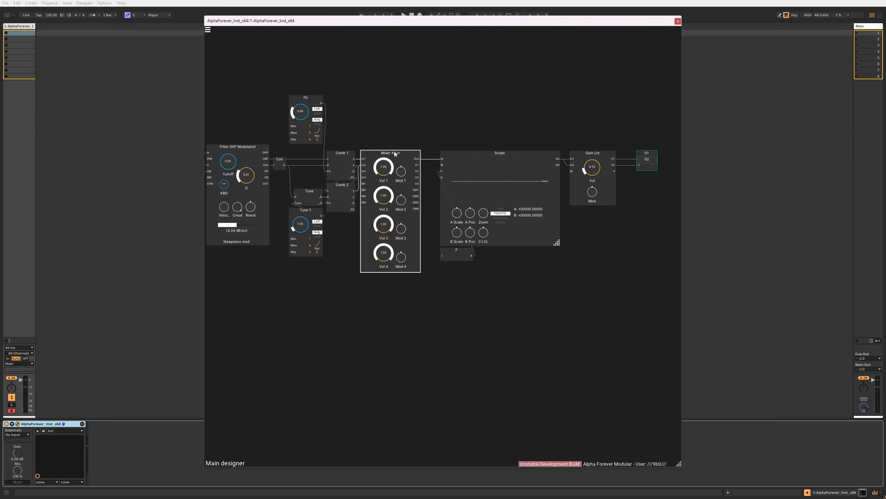
left_click_drag(396, 152, 470, 123)
scroll(470, 123, "up", 1)
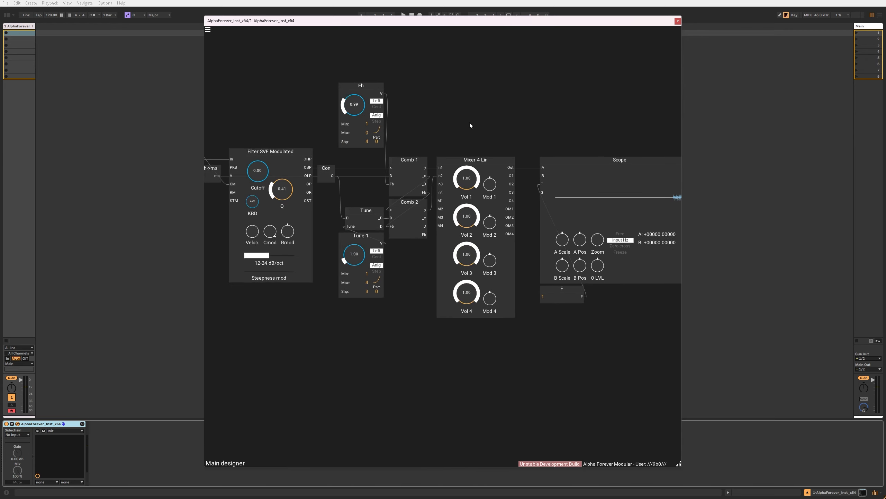
left_click_drag(285, 189, 285, 182)
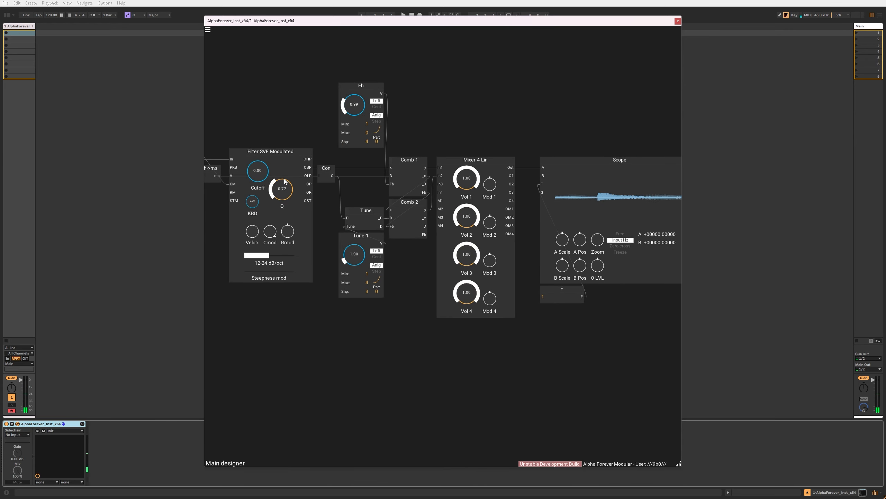
left_click_drag(419, 139, 482, 151)
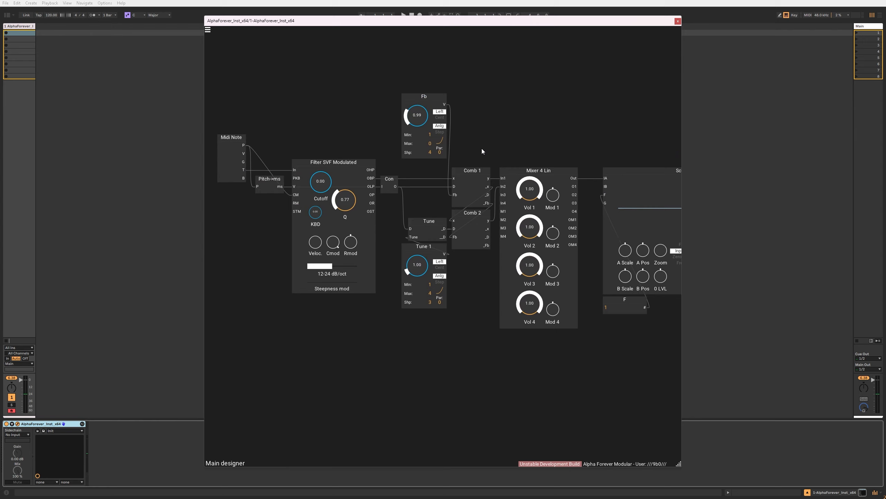
left_click_drag(443, 98, 441, 98)
left_click(456, 97)
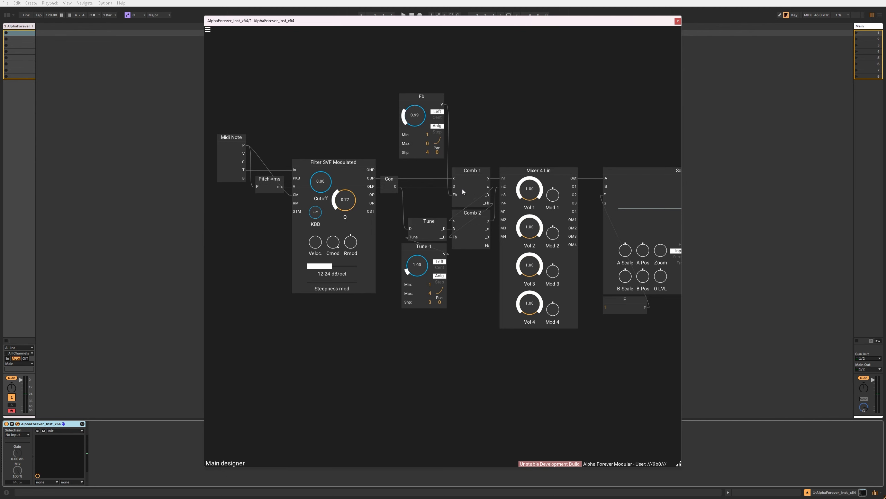
Delete the _D pass-through output inside Comb 1, return to the main designer and bring Comb 2 in line.
scroll(469, 135, "up", 4)
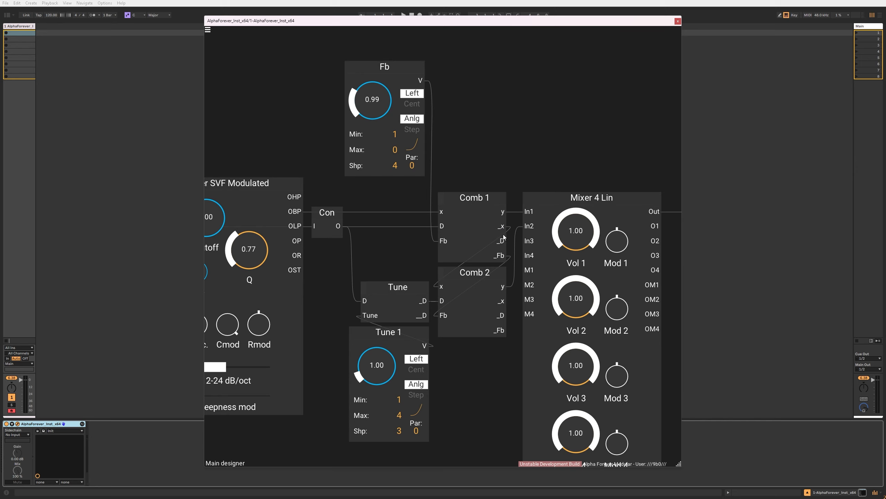
left_click(467, 232)
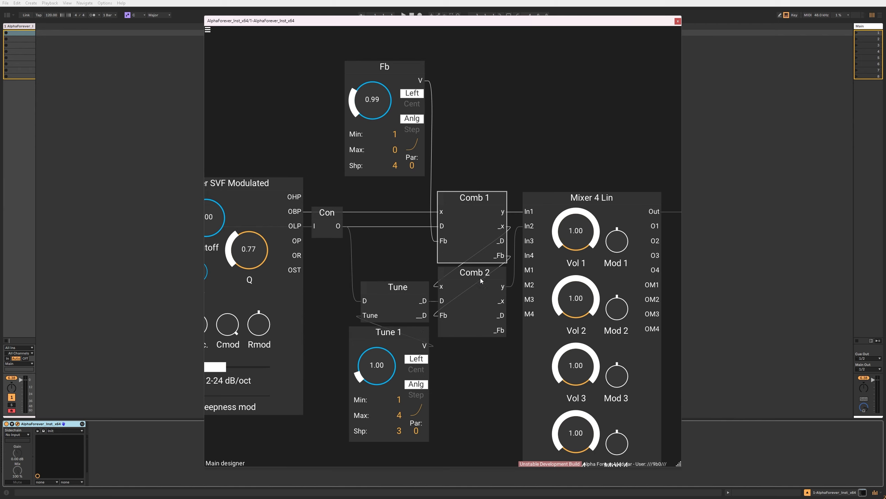
double_click(479, 227)
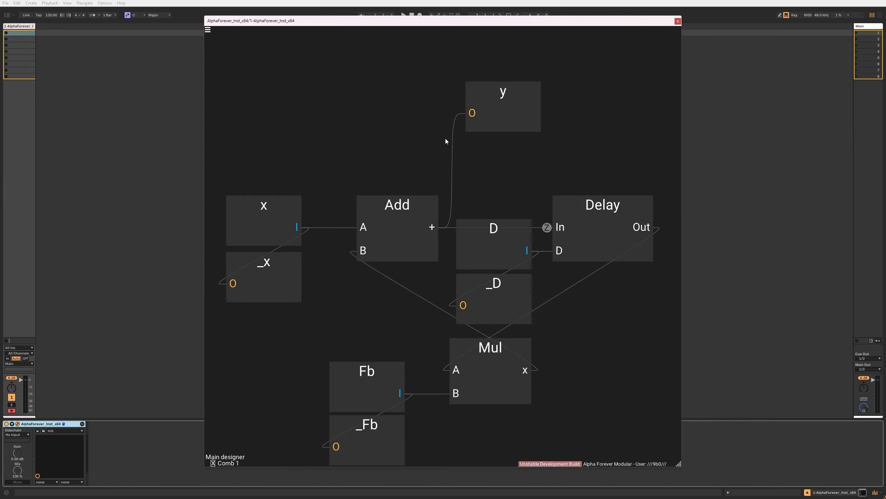
left_click(483, 289)
key("Delete")
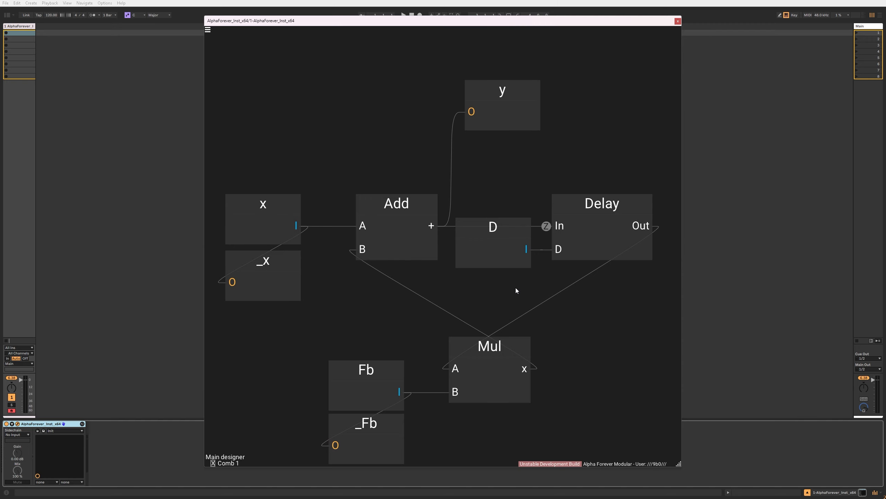
double_click(515, 288)
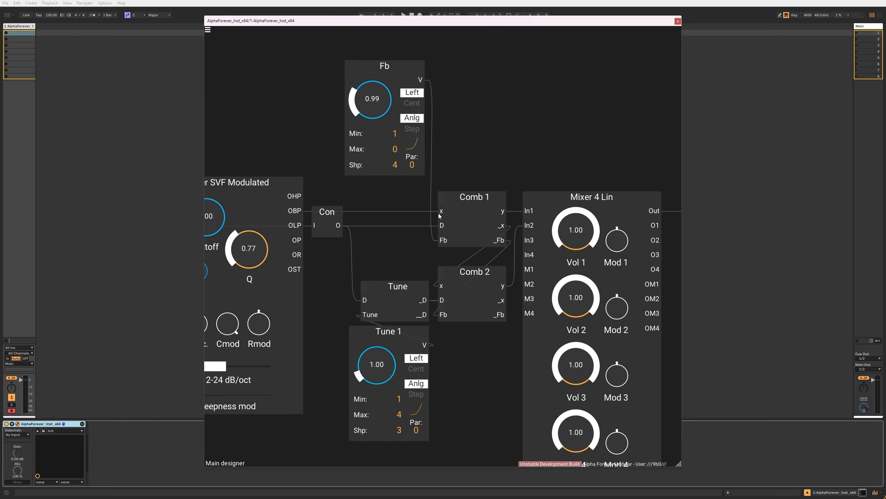
Reorder Comb 1's inputs so D comes after Fb, using a temporary In module, and return to the main designer.
double_click(464, 225)
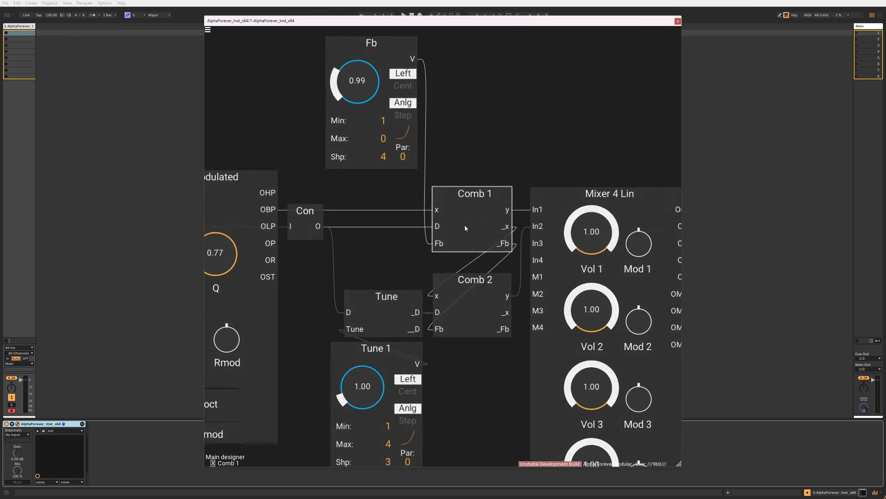
right_click(356, 310)
mouse_move(405, 335)
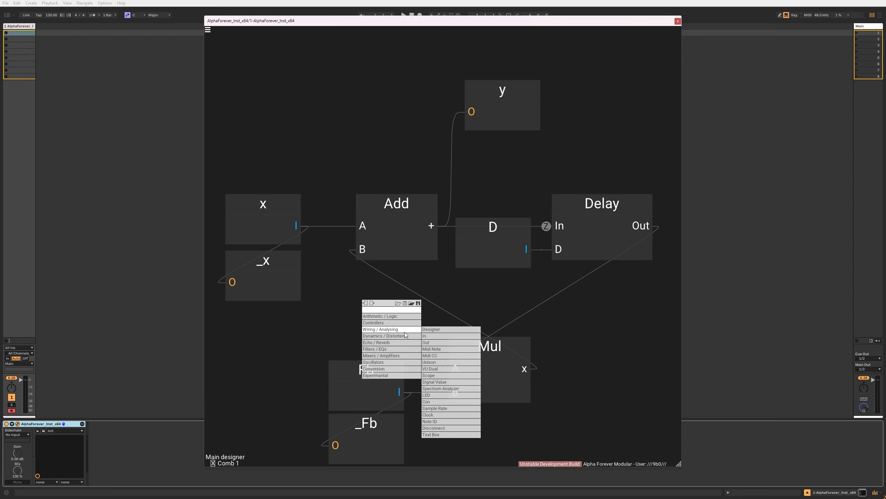
left_click(450, 339)
left_click(487, 233)
left_click(405, 289)
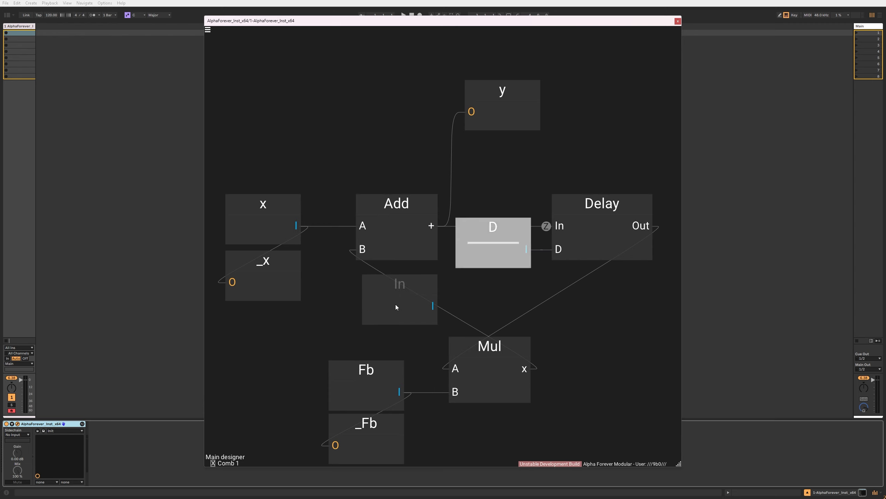
left_click(404, 287)
key("Delete")
double_click(456, 281)
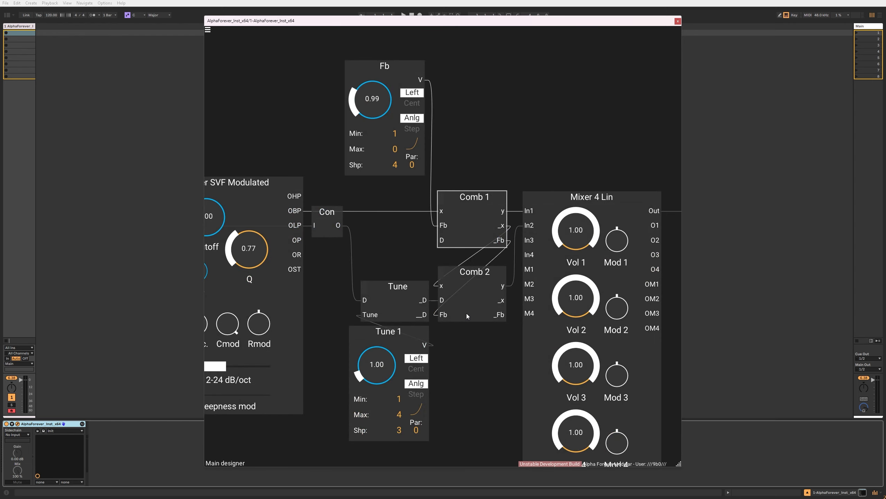
Update Comb 2 to match Comb 1's new input order and reconnect Comb 1's _Fb to Comb 2's Fb.
left_click(466, 313)
left_click(466, 232, "shift")
key("r")
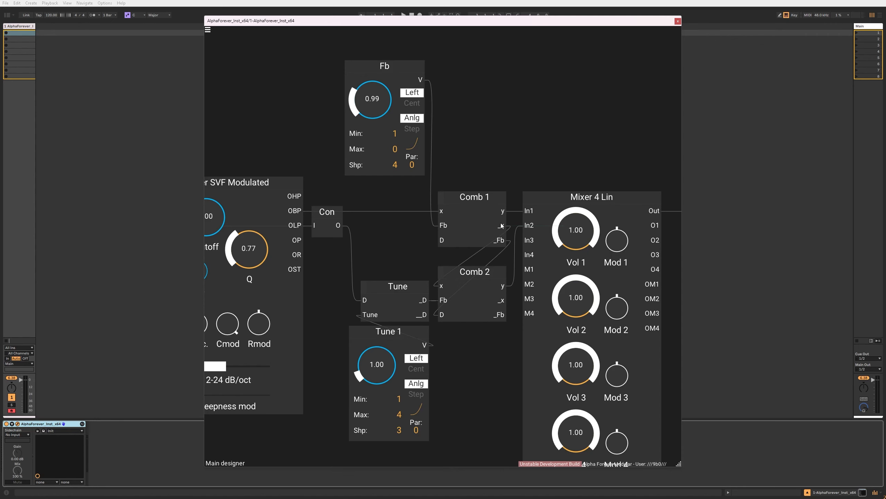
left_click_drag(518, 245, 441, 298)
left_click_drag(452, 410, 466, 332)
Move the Tune and Tune 1 modules down together so Tune's _D lines up with Comb 2's D.
left_click_drag(469, 391, 337, 166)
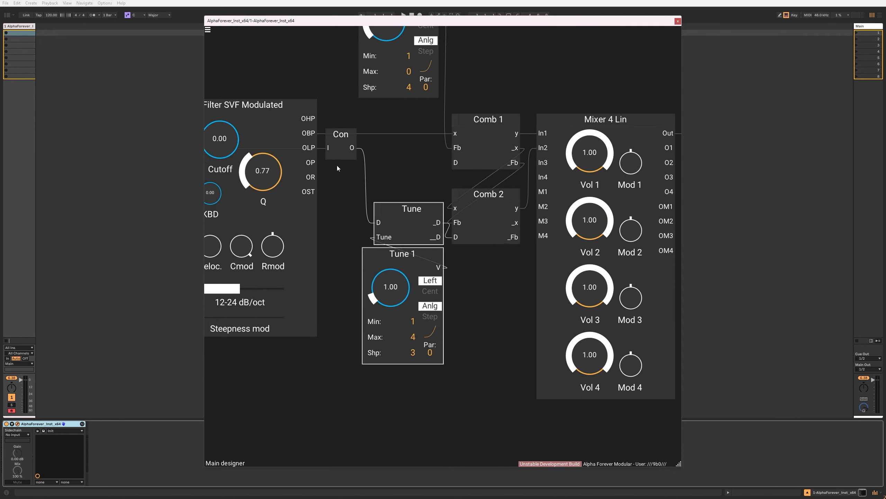
left_click_drag(438, 209, 438, 224)
left_click(416, 188)
scroll(416, 188, "down", 3)
left_click_drag(415, 188, 398, 239)
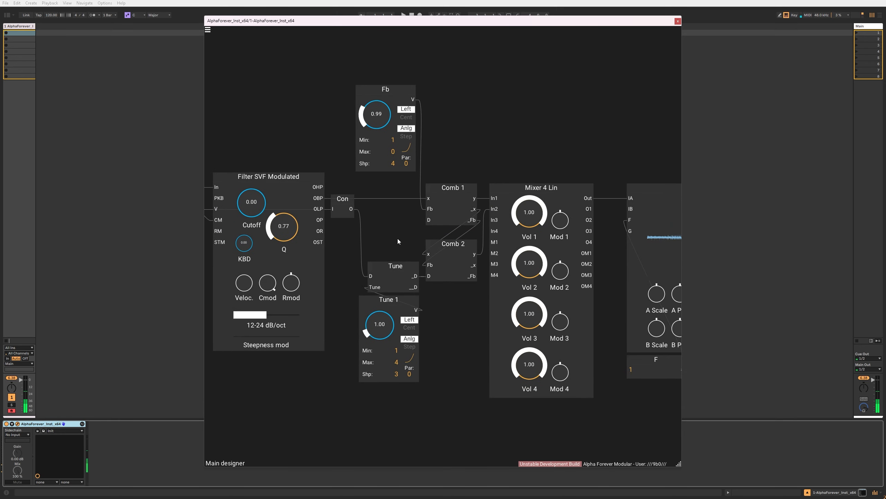
Set Tune 1 to 1.01 and connect Con's output to both Comb 1's D and Tune's D.
mouse_move(379, 326)
left_mouse_down()
mouse_move(380, 305)
mouse_move(380, 327)
left_mouse_up()
left_click_drag(429, 221, 351, 209)
left_click_drag(371, 276, 373, 276)
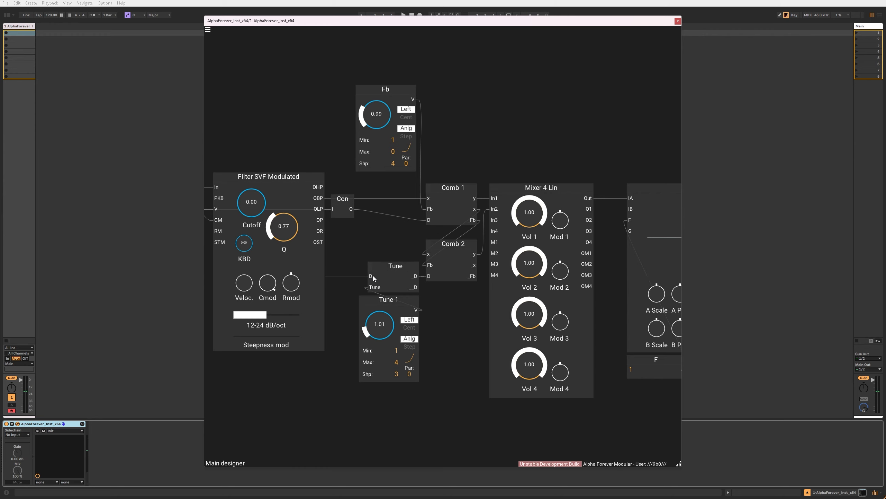
left_click_drag(350, 208, 370, 277)
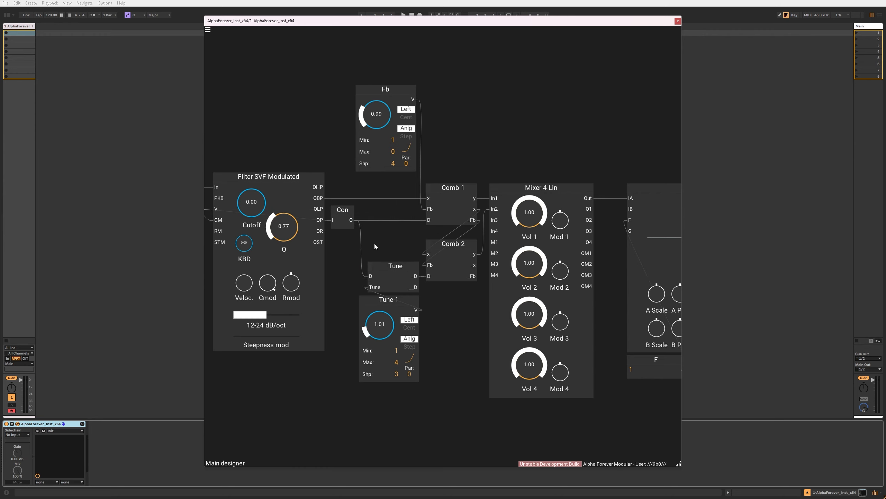
Move Comb 2 together with the Tune and Tune 1 modules further down, leaving more space below Comb 1.
left_click_drag(223, 204, 372, 220)
scroll(329, 149, "down", 3)
left_click_drag(406, 144, 308, 152)
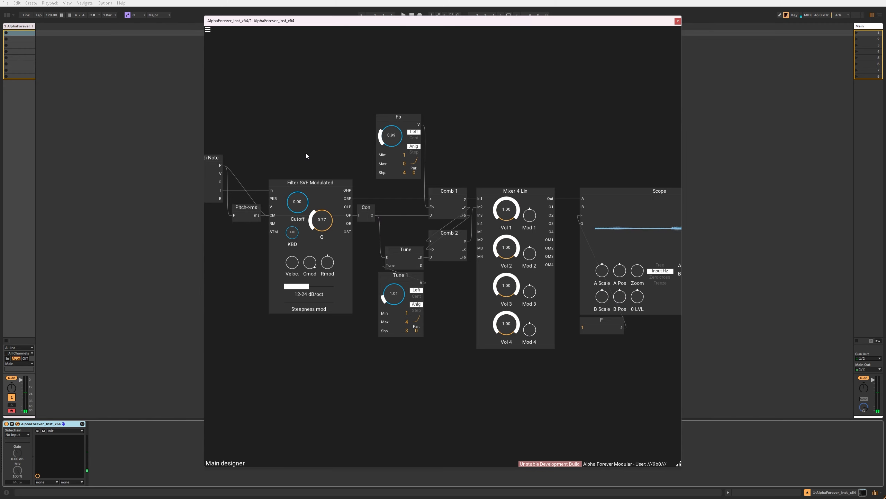
left_click_drag(459, 156, 547, 139)
scroll(547, 139, "down", 2)
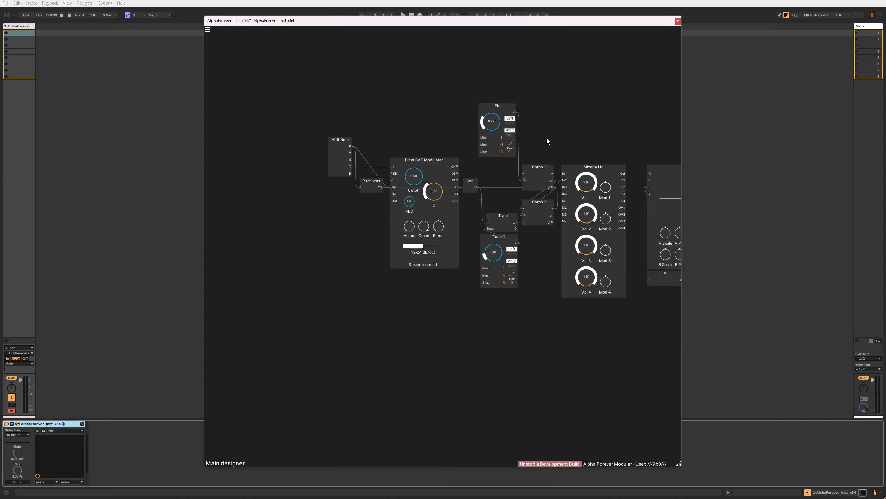
scroll(547, 138, "up", 1)
left_click_drag(464, 303, 548, 238)
left_click(584, 125)
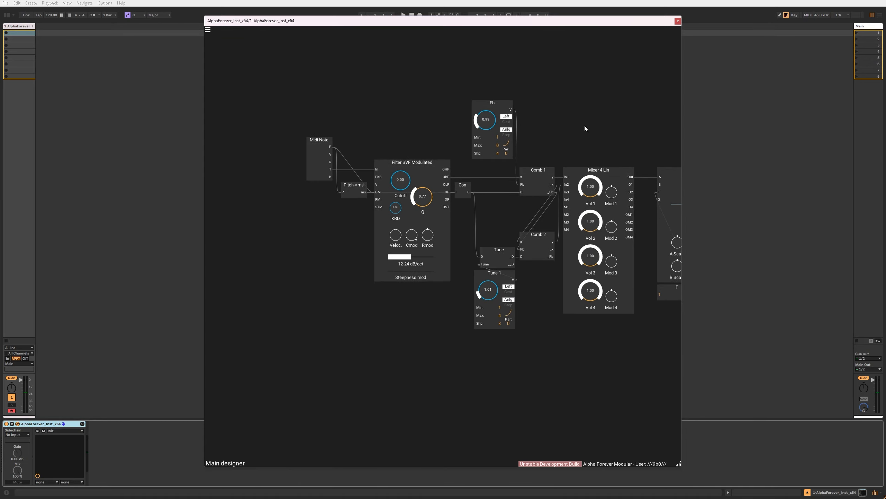
Inside Comb 1, disconnect Mul from Add's B and line up Fb, _Fb and Mul after the Delay.
double_click(537, 182)
scroll(513, 306, "down", 1)
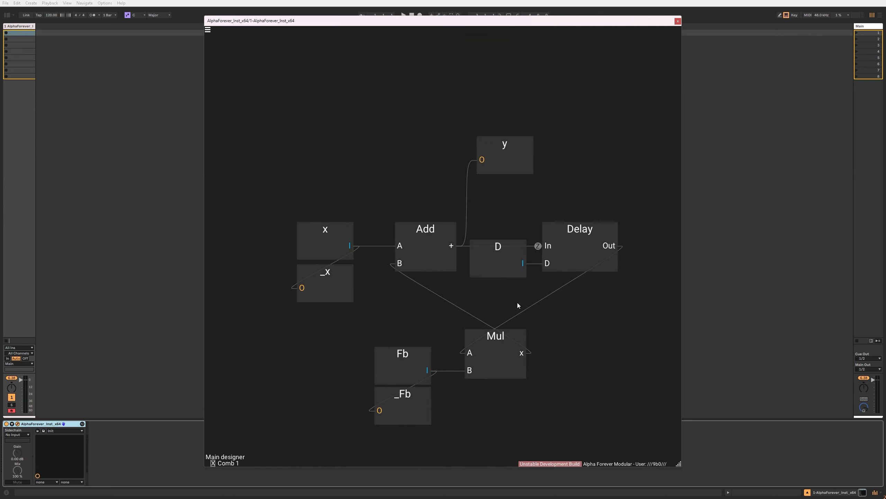
double_click(364, 272)
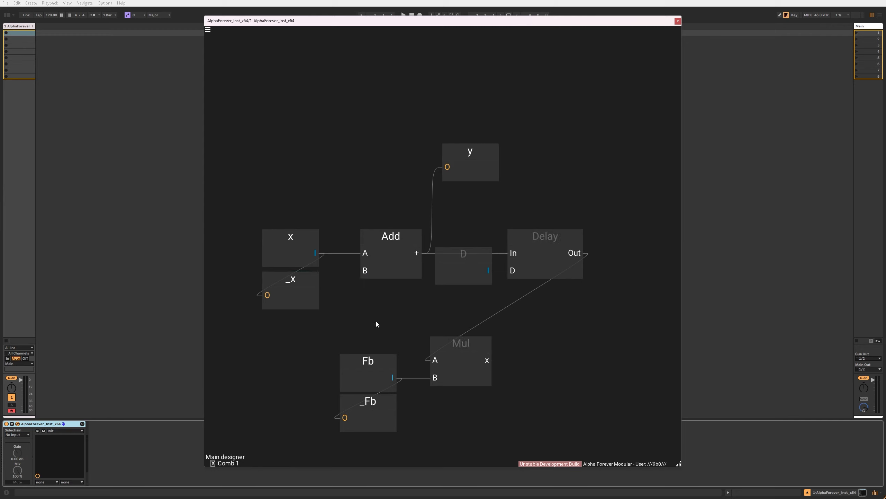
left_click_drag(376, 321, 556, 460)
left_click_drag(429, 335, 659, 237)
left_click_drag(624, 142, 546, 162)
scroll(572, 154, "down", 2)
Add an output module to Mul's result inside Comb 1 and name it _s.
left_click(560, 191)
left_click_drag(561, 205, 610, 207)
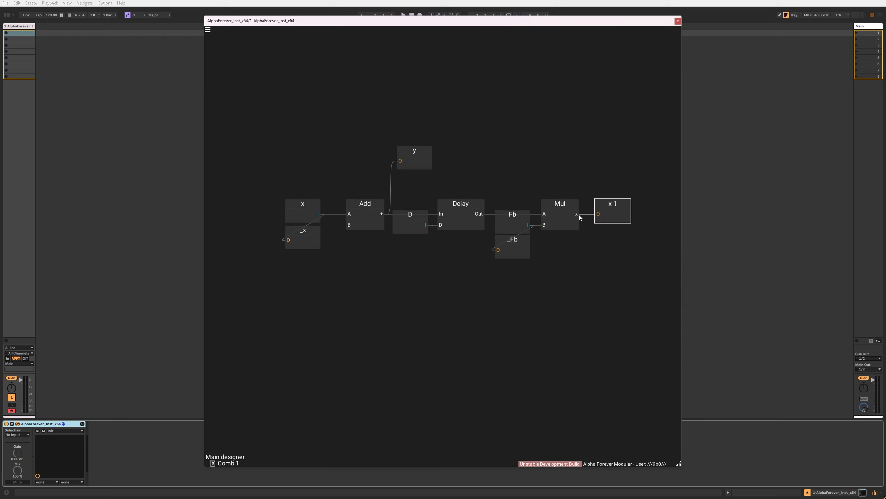
double_click(611, 204)
key("BackSpace")
left_click(604, 155)
Add an input module named s_ to Add's B, shift x and _x aside for it, and return to the main designer.
left_click_drag(236, 190, 293, 204)
left_click(356, 247)
left_click_drag(349, 224, 295, 214)
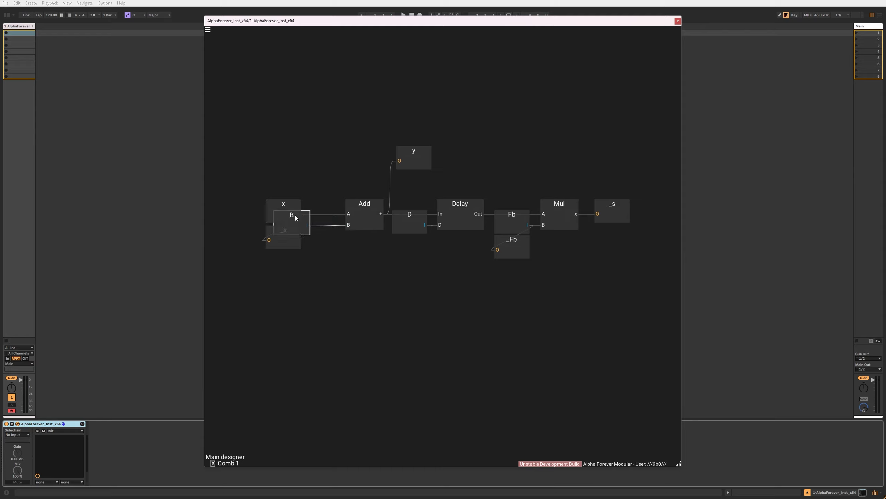
double_click(321, 214)
type("s_")
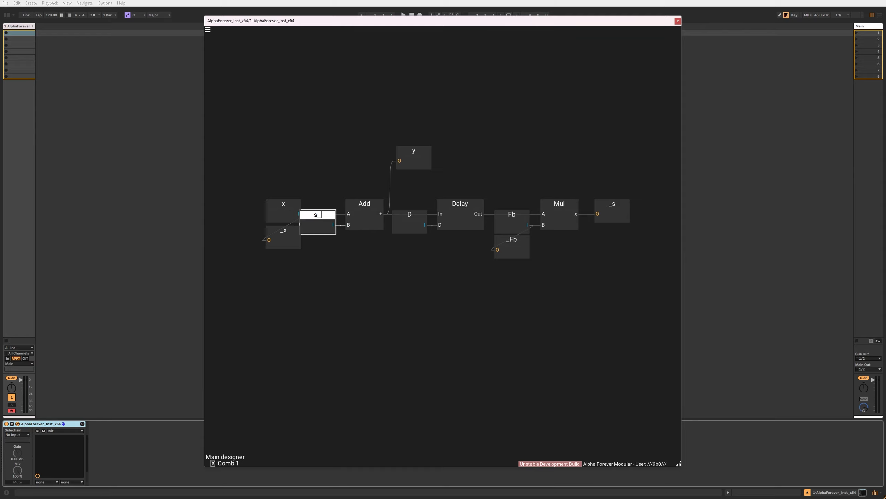
key("Return")
left_click_drag(229, 194, 314, 273)
left_click_drag(287, 205, 271, 204)
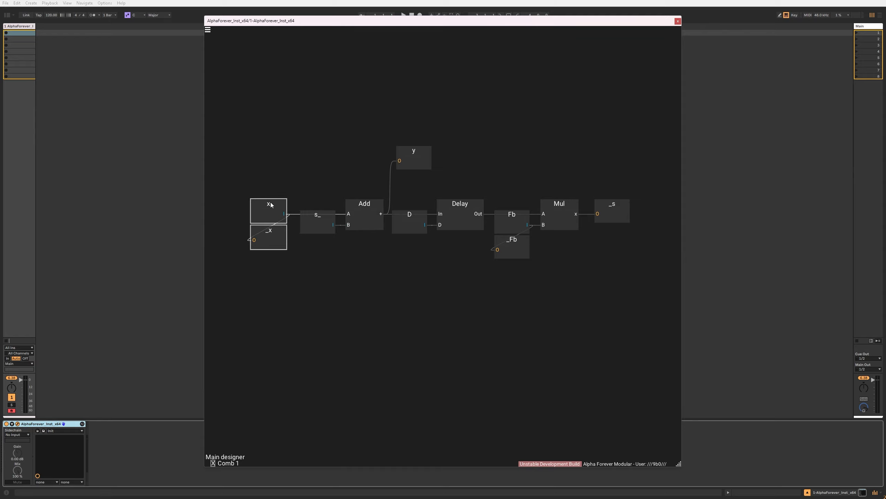
double_click(286, 175)
Loop Comb 1's _s output back into its own s_ input through a Con module.
left_click_drag(505, 213, 471, 221)
type("con")
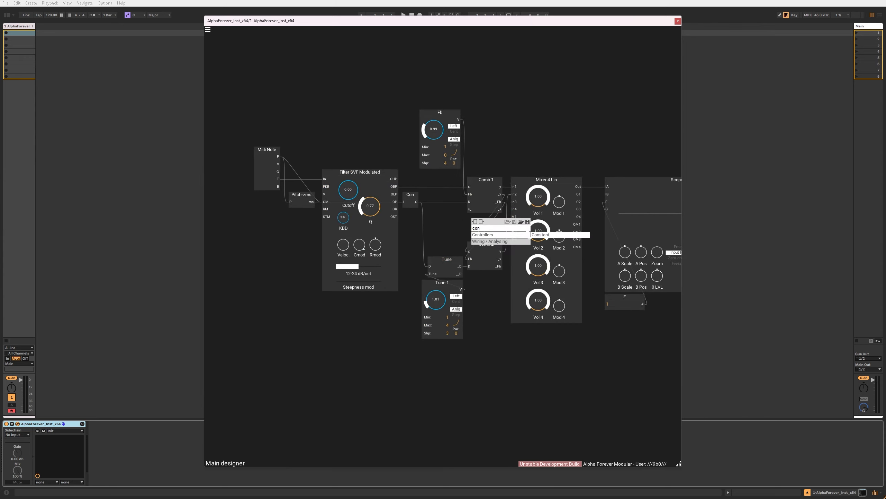
left_click(535, 236)
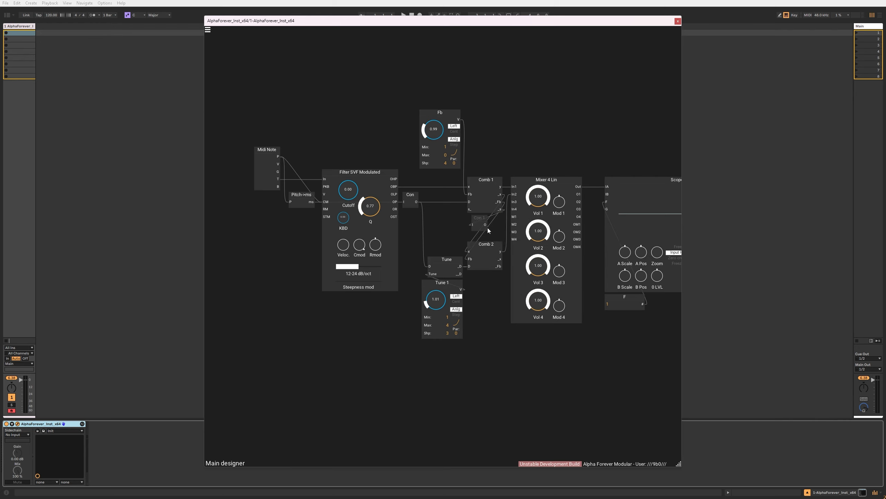
left_click_drag(482, 221, 470, 210)
left_click(505, 137)
Update Comb 2 to match Comb 1 and loop its _s output back into its s_ input through a Con module.
left_click(486, 261)
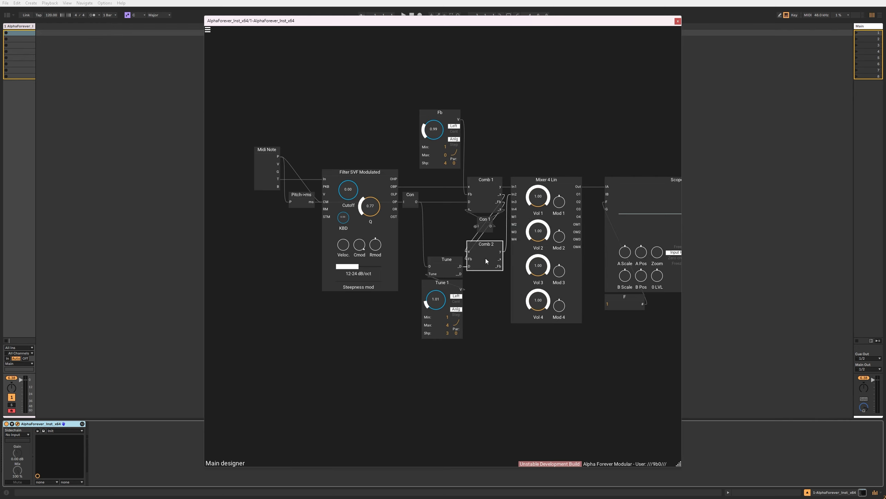
left_click(487, 198, "shift")
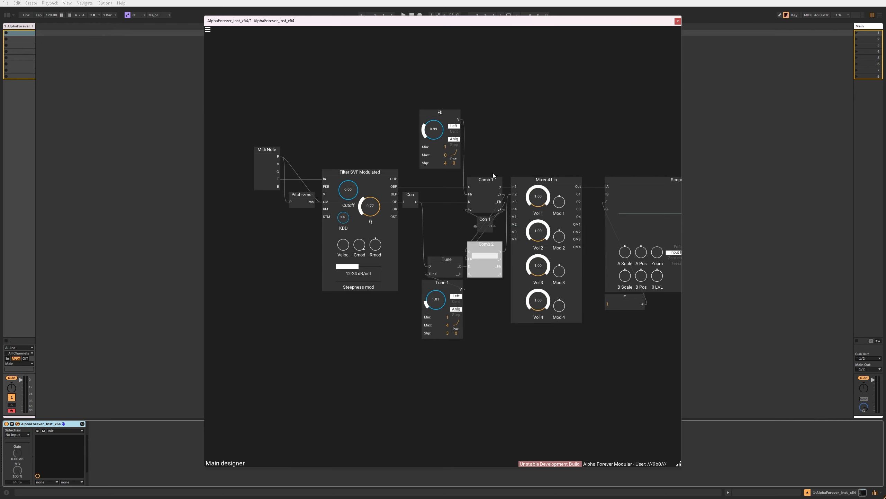
double_click(500, 274)
mouse_move(544, 270)
left_mouse_down()
mouse_move(485, 287)
mouse_move(469, 274)
left_mouse_up()
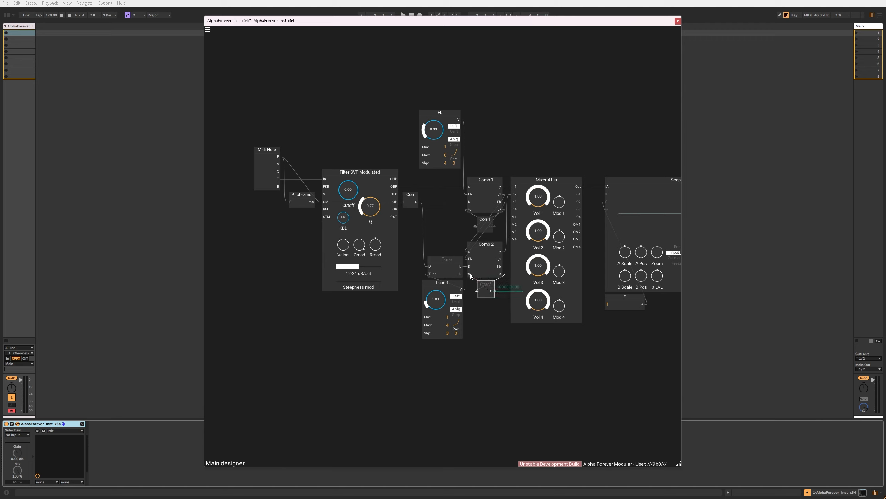
left_click(496, 153)
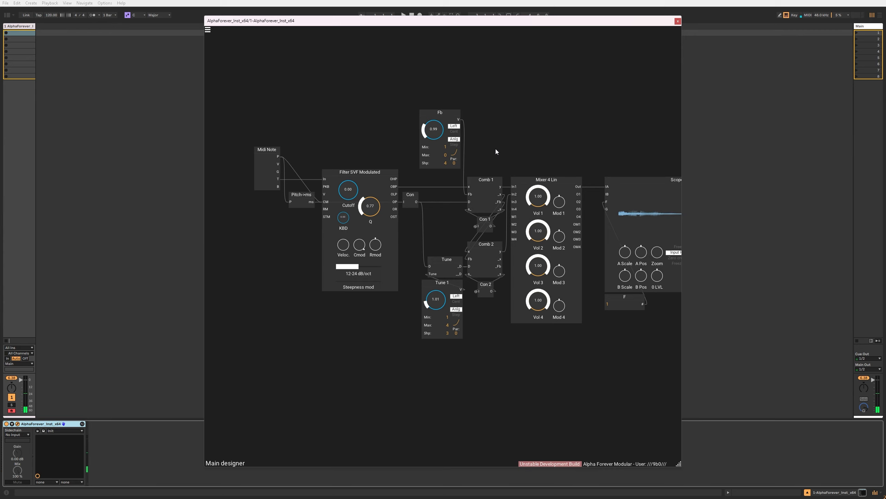
Delete Con 1 and Con 2, and cross-connect the combs by wiring each one's _s to the other's s_.
left_click(487, 224)
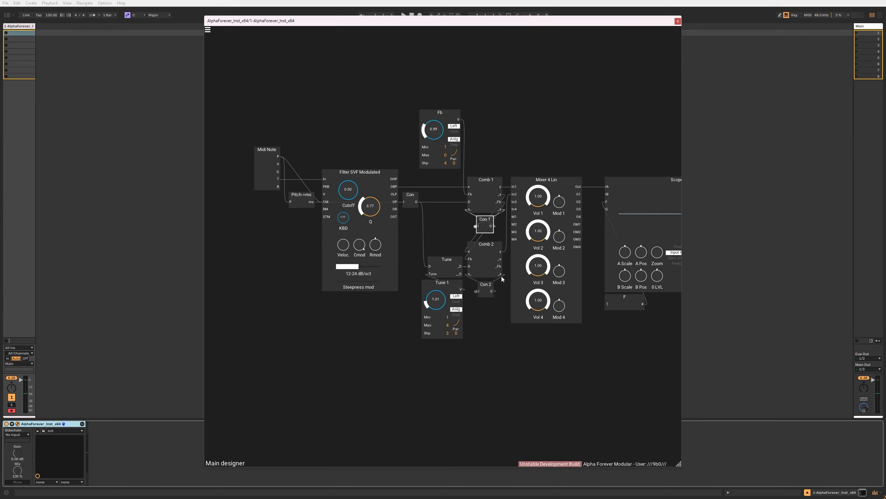
left_click(485, 289, "shift")
key("Delete")
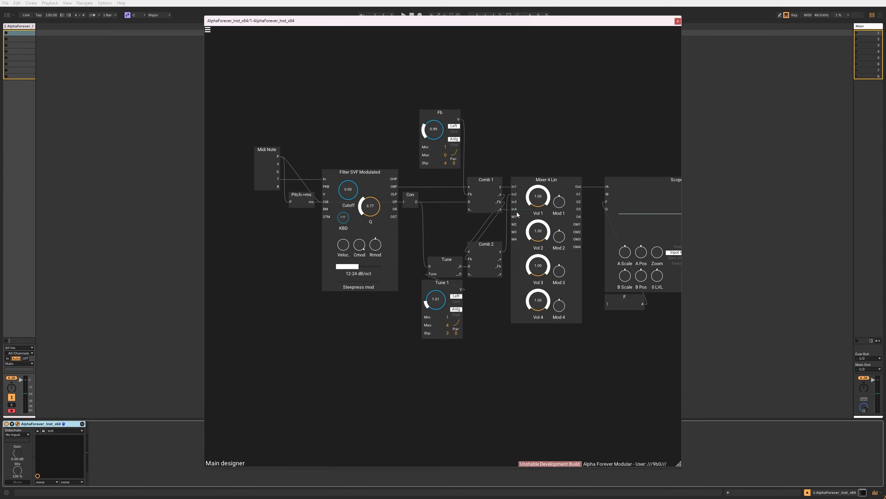
left_click_drag(518, 213, 469, 275)
left_click_drag(501, 209, 471, 269)
left_click_drag(501, 274, 470, 210)
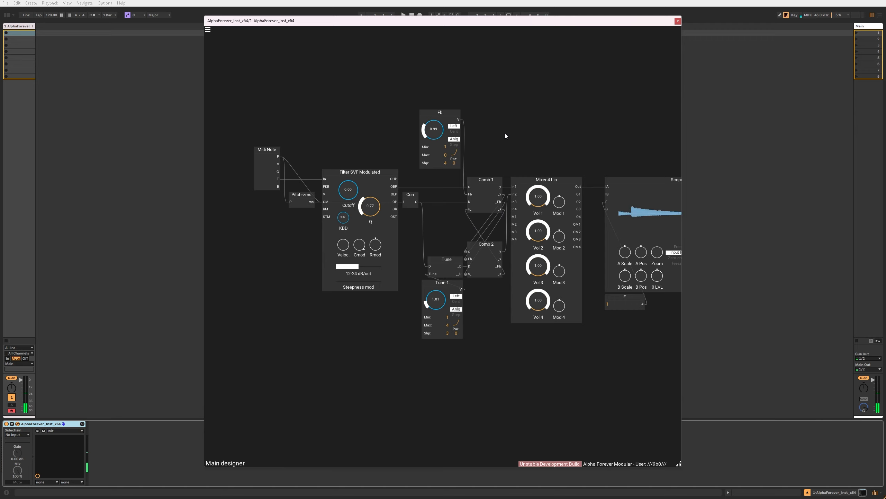
Set the Tune 1 knob to 2.30.
left_click_drag(442, 300, 440, 264)
left_click_drag(640, 135, 540, 137)
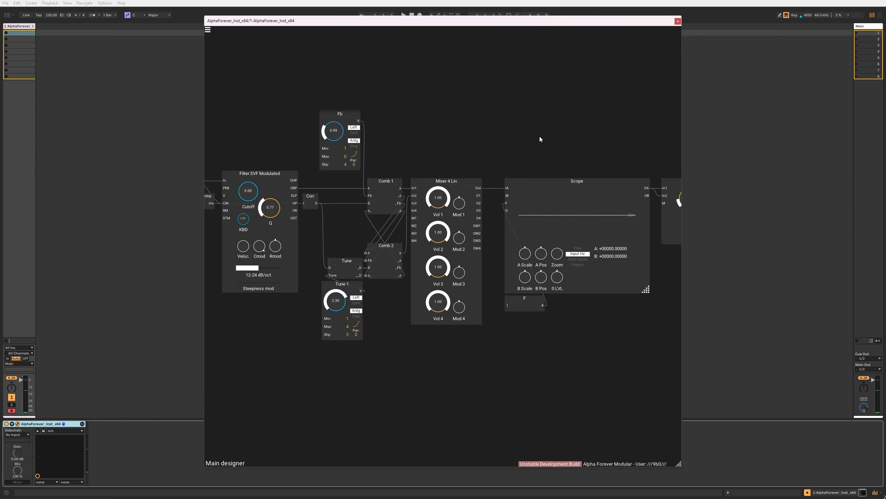
left_click_drag(416, 98, 471, 88)
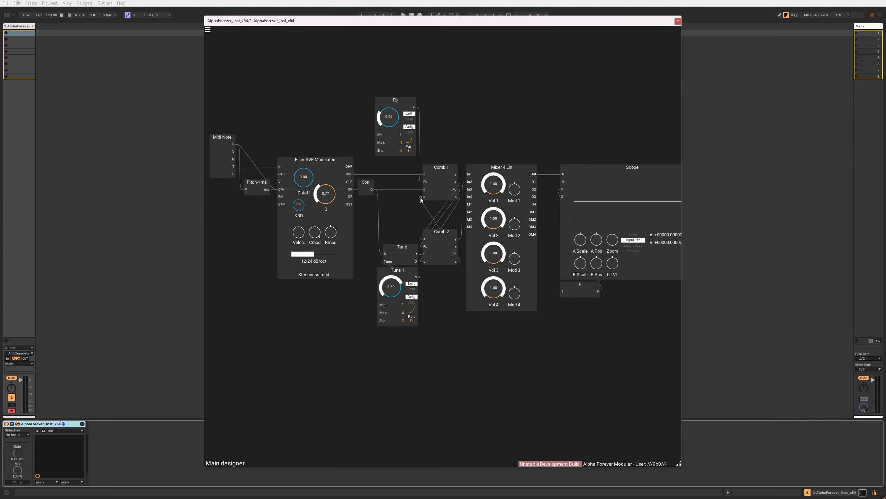
Disconnect the y outputs of Comb 1 and Comb 2 from the Mixer 4 Lin inputs.
scroll(419, 198, "up", 3)
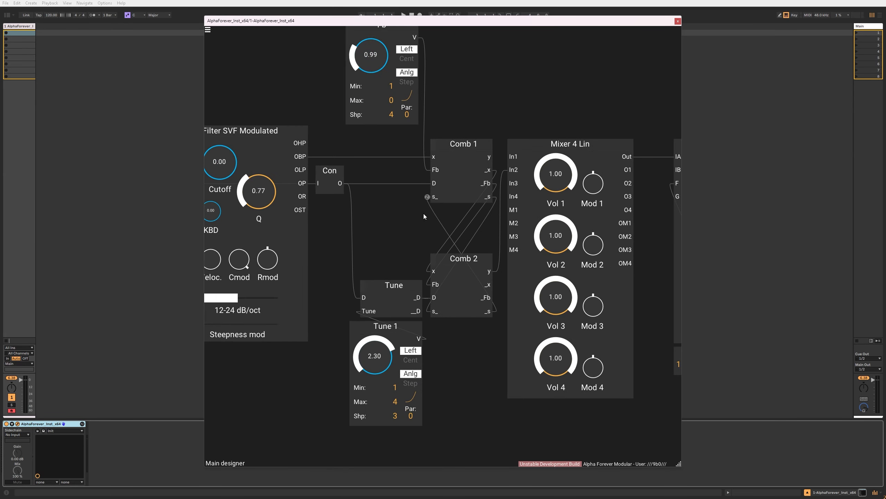
left_click_drag(490, 156, 512, 156)
left_click_drag(412, 207, 387, 212)
left_click_drag(490, 163, 489, 189)
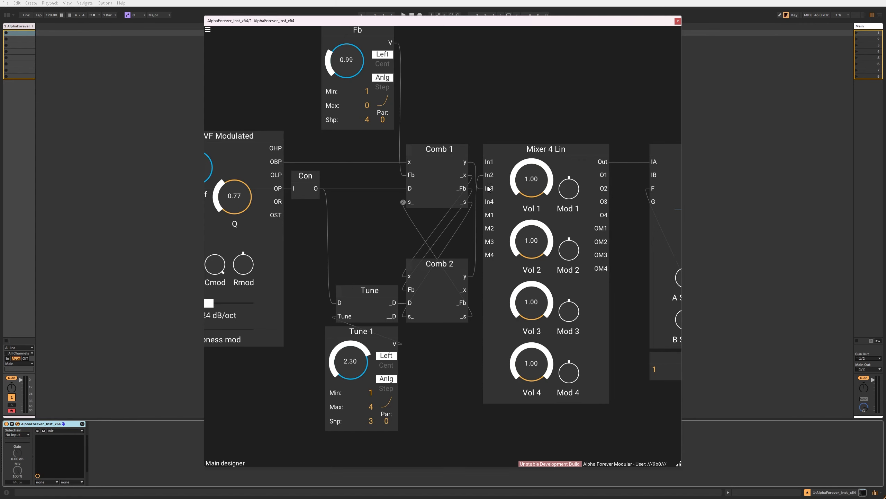
mouse_move(488, 188)
left_mouse_down()
mouse_move(436, 174)
mouse_move(486, 174)
left_mouse_up()
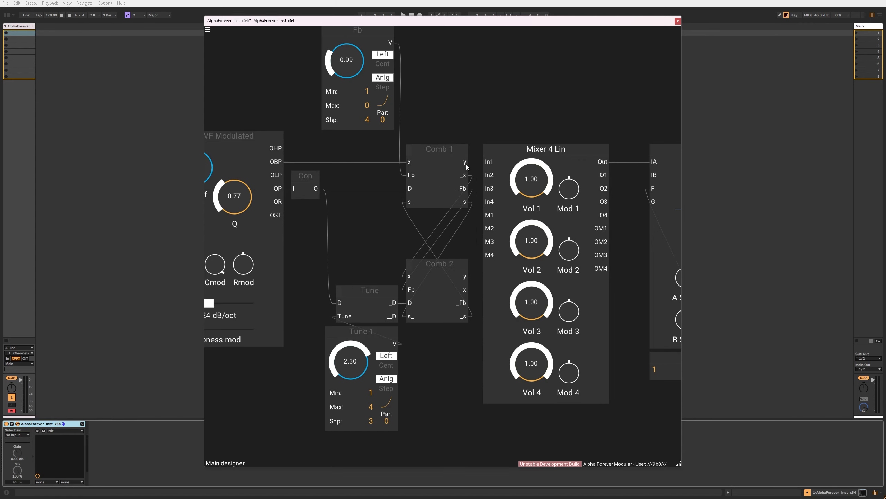
Open Comb 1 and insert an Add module between the existing Add's output and y, moving y to make room.
left_click(438, 169)
double_click(438, 169)
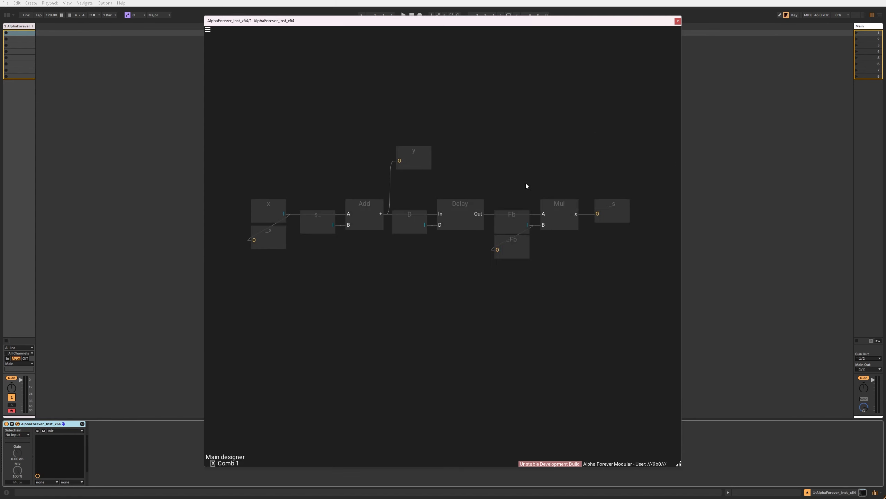
left_click_drag(373, 152, 458, 153)
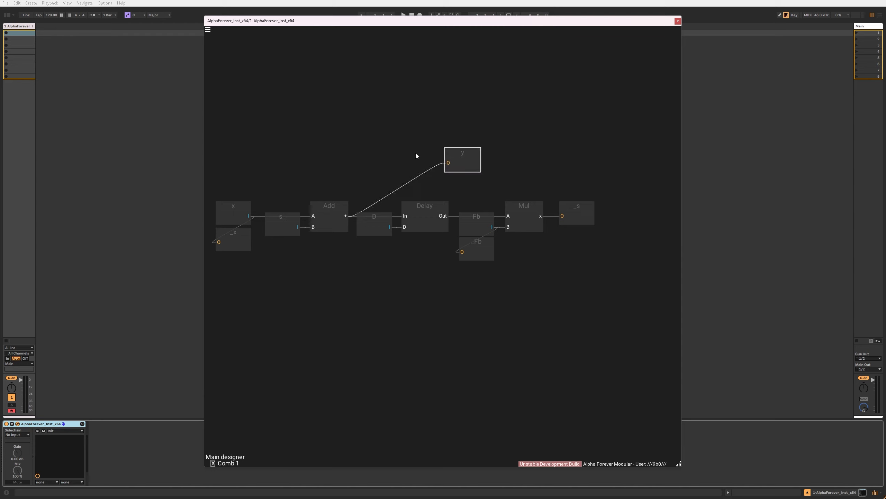
left_click(448, 163)
type("add")
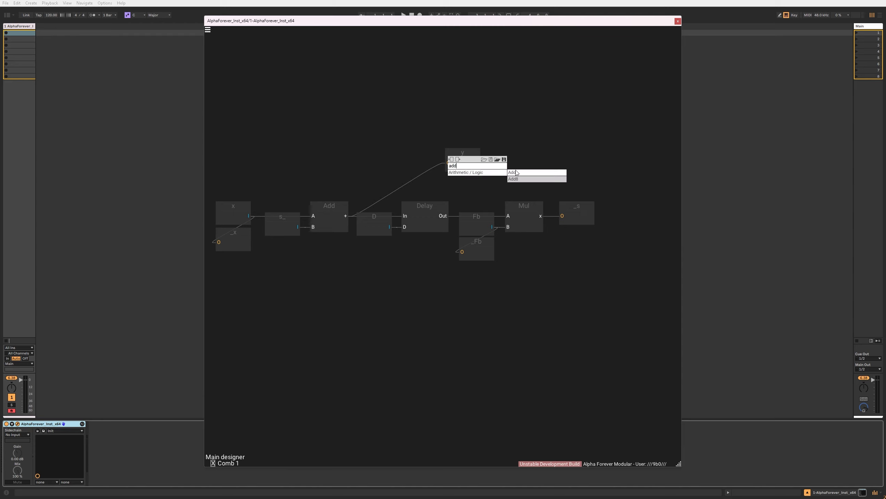
left_click(518, 173)
left_click_drag(456, 155, 385, 153)
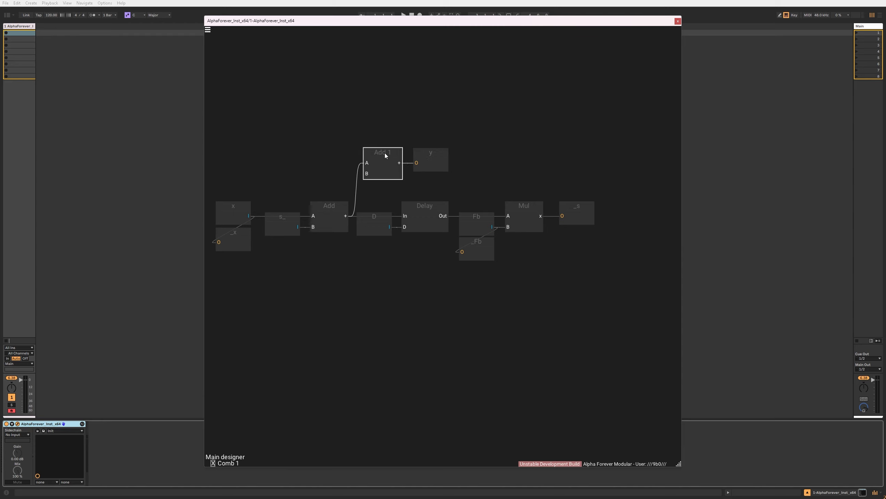
Create an input module on Add 1's B and name it Sum.
left_click(366, 173)
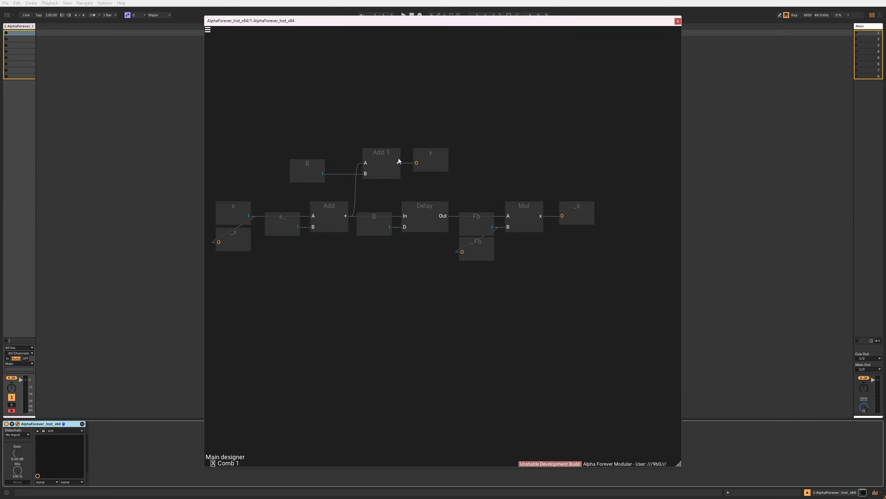
left_click_drag(308, 164, 314, 164)
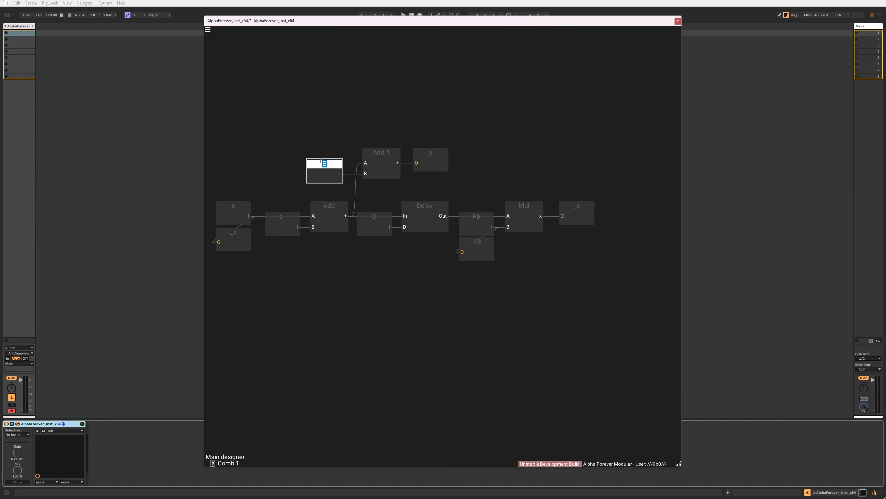
type("Sum")
left_click(343, 131)
Return to the main designer, update Comb 2 to match Comb 1, and connect Comb 1's y to Comb 2's Sum.
double_click(343, 130)
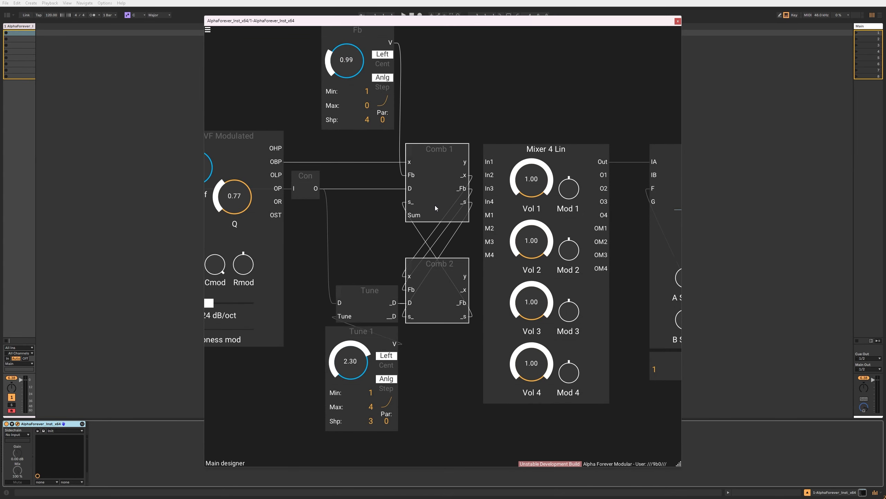
left_click_drag(464, 164, 412, 326)
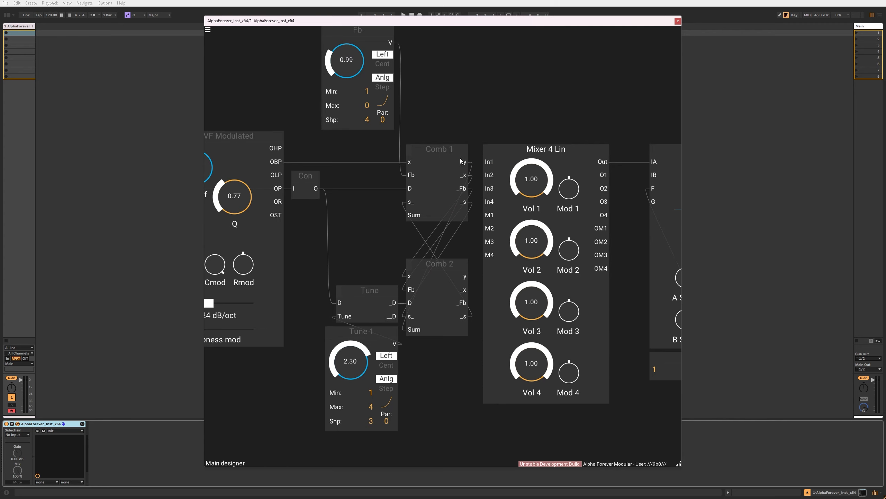
Open Comb 1 and recreate its y output so y comes last among the outputs, and return to the main designer.
double_click(437, 172)
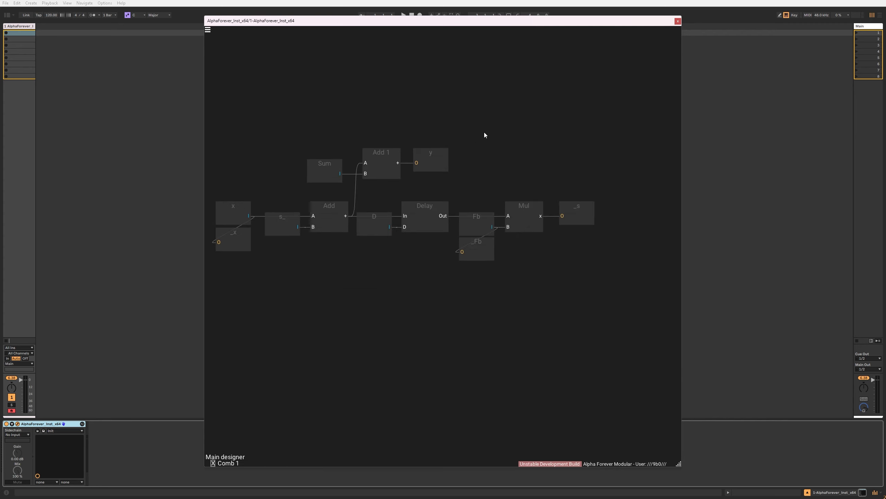
right_click(484, 131)
left_click(562, 168)
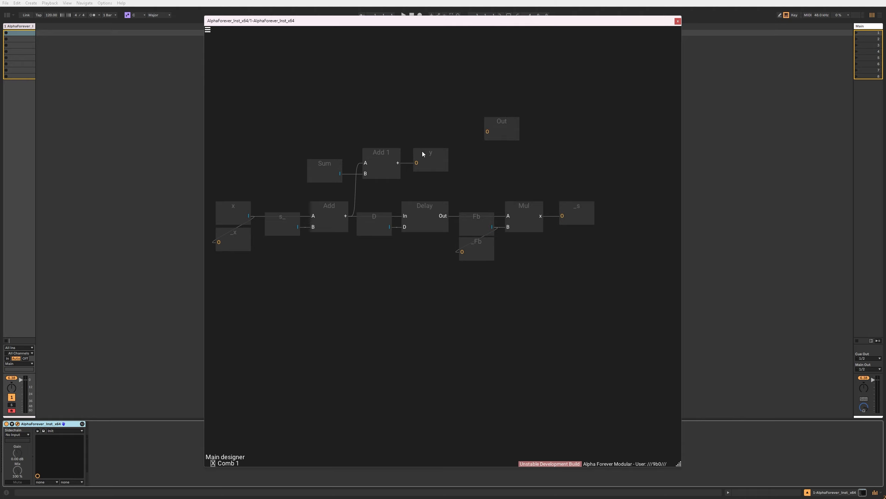
key("r")
left_click(506, 128)
key("Delete")
double_click(441, 113)
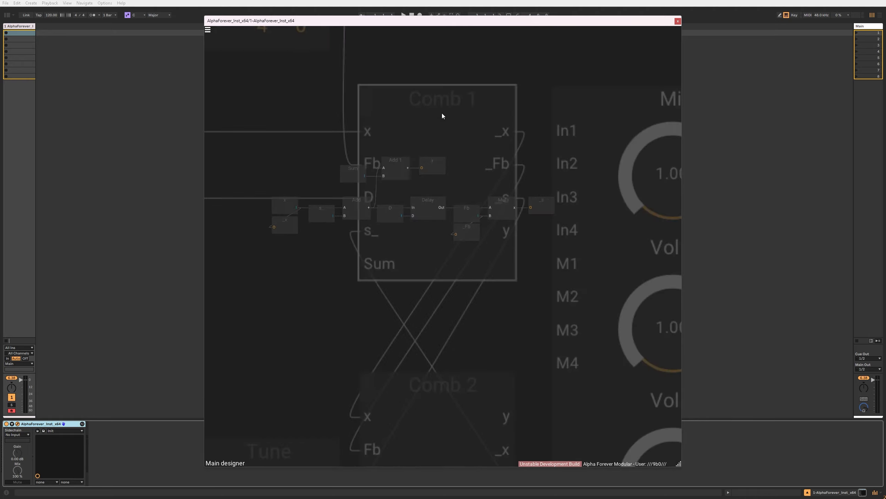
Delete Comb 2, and inside Comb 1 rename the Sum input to y_ and the y output to _y.
left_click(441, 265)
key("Delete")
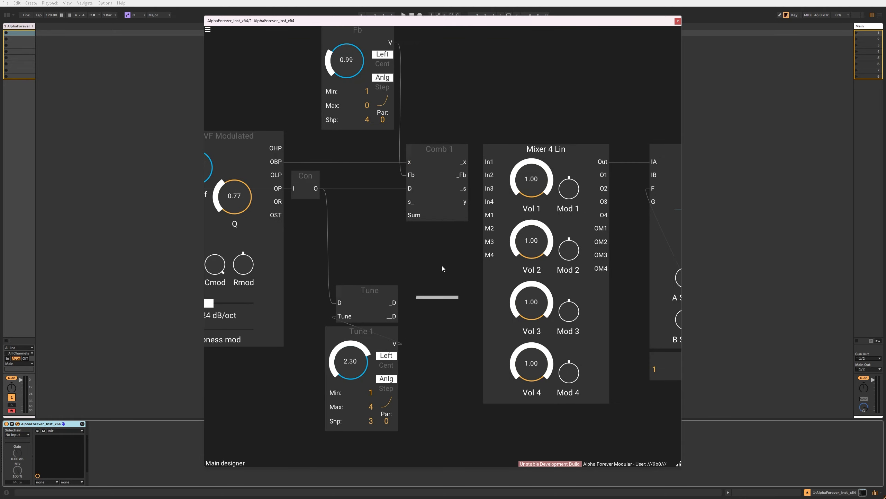
left_click(439, 178)
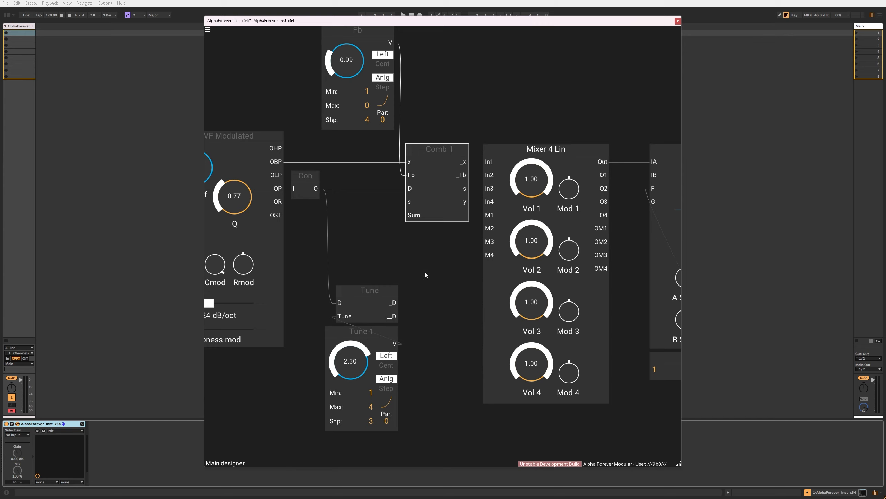
double_click(447, 212)
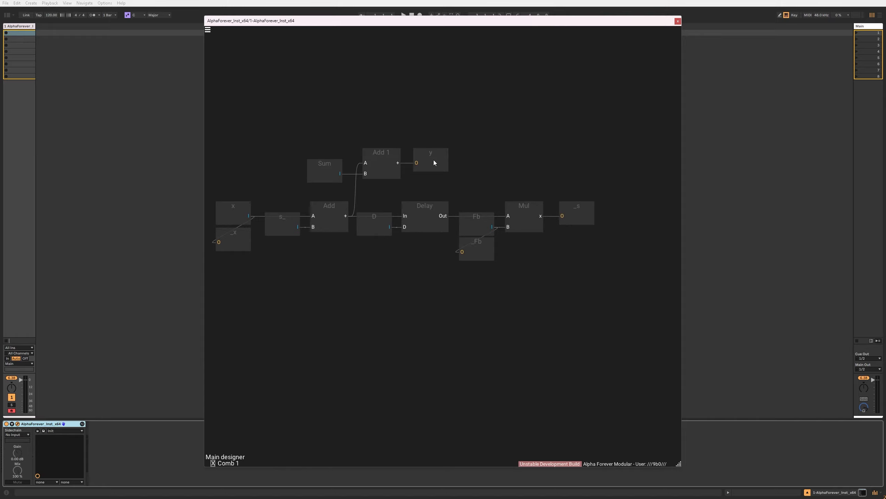
type("y_")
key("Return")
type("_y")
double_click(454, 112)
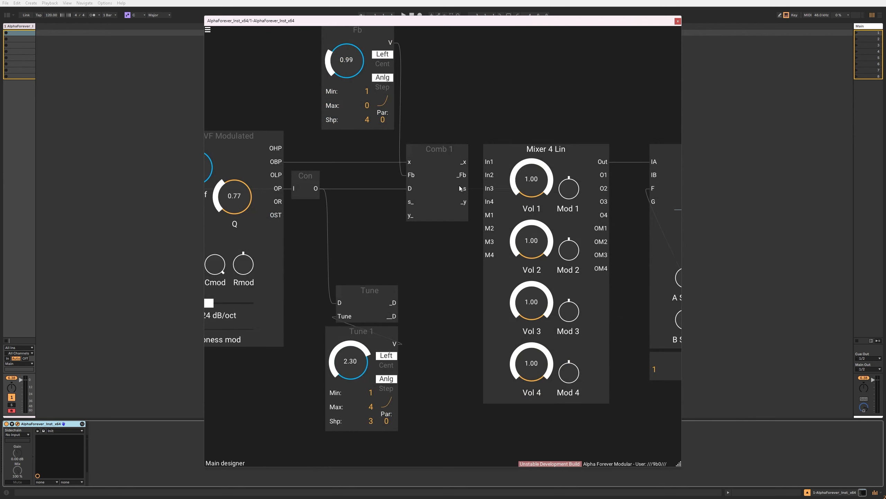
Recreate the D input inside Comb 1 so D becomes the last input port, and return to the main designer.
left_click(434, 189)
left_click(433, 249)
double_click(426, 199)
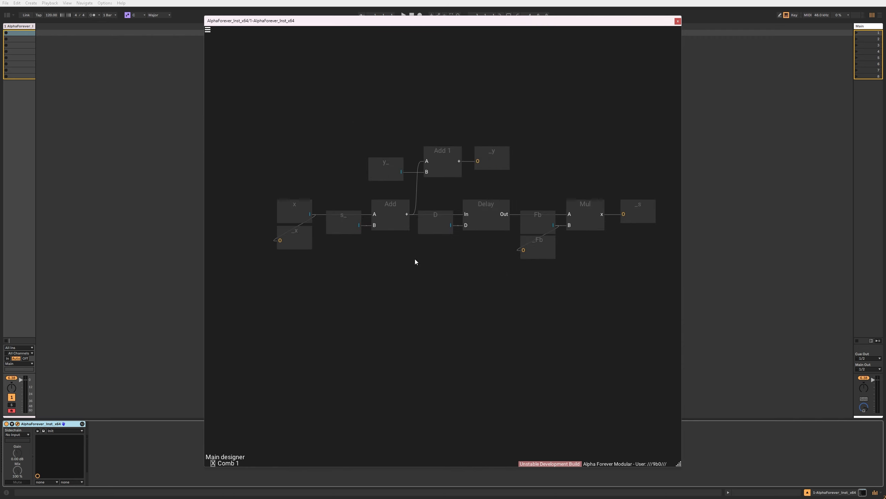
mouse_move(442, 223)
left_mouse_down()
mouse_move(456, 227)
mouse_move(448, 214)
left_mouse_up()
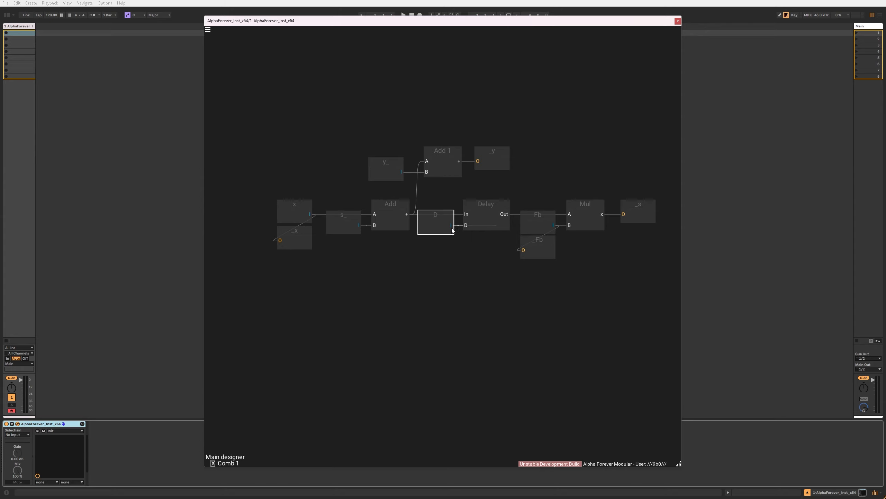
double_click(438, 238)
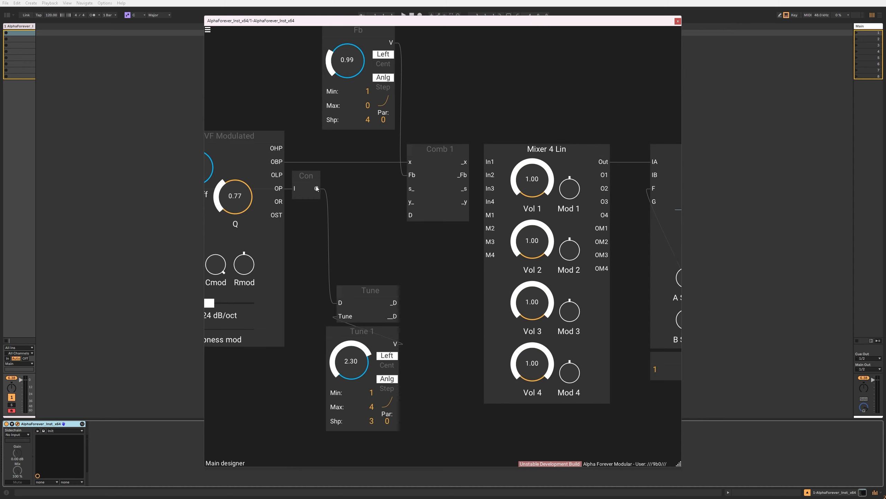
Connect Con's output to Comb 1's y_, align Con and Pitch->ms with that port, and reconnect Con to Tune's D.
left_click_drag(316, 188, 415, 204)
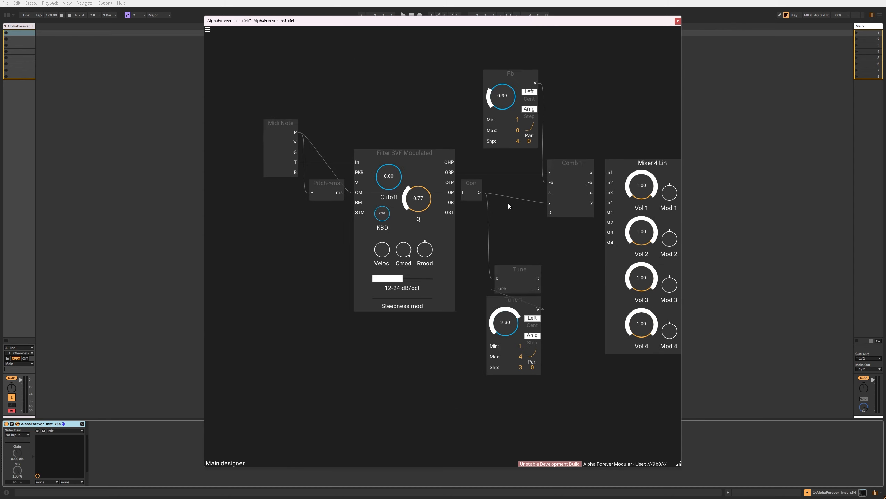
left_click_drag(497, 275, 458, 193)
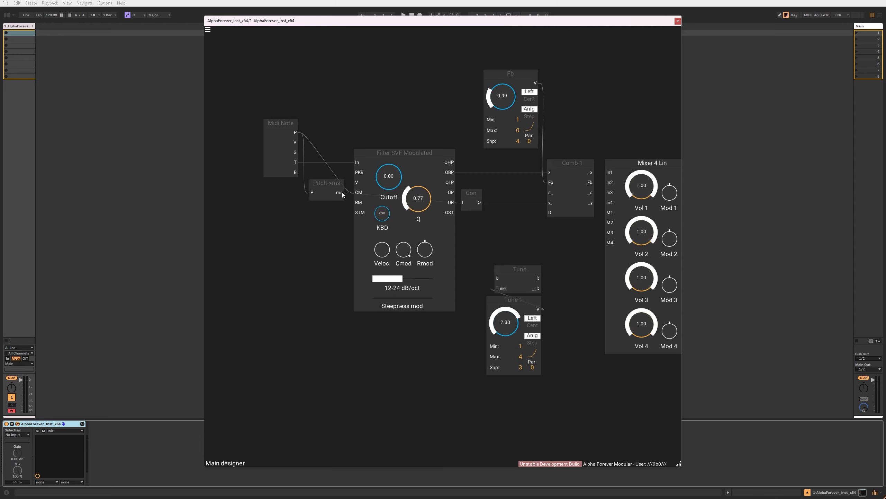
left_click_drag(342, 193, 343, 195)
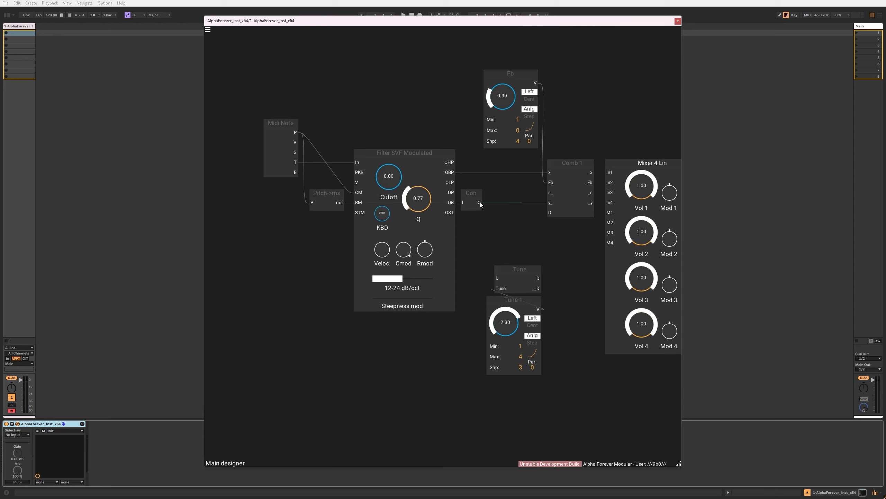
left_click_drag(480, 202, 497, 278)
Duplicate Comb 1 as Comb 2 directly below it and left-align both modules.
left_click(508, 226)
key("ctrl+c")
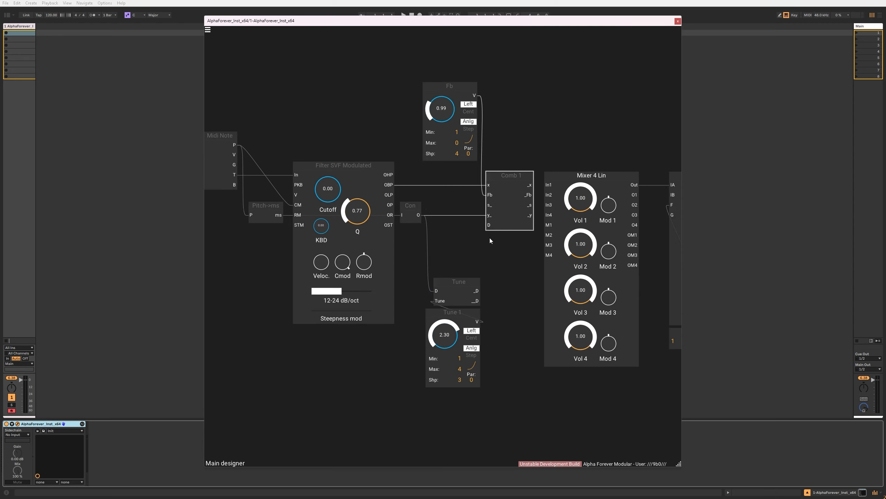
key("ctrl+v")
left_click(506, 218, "shift")
key("l")
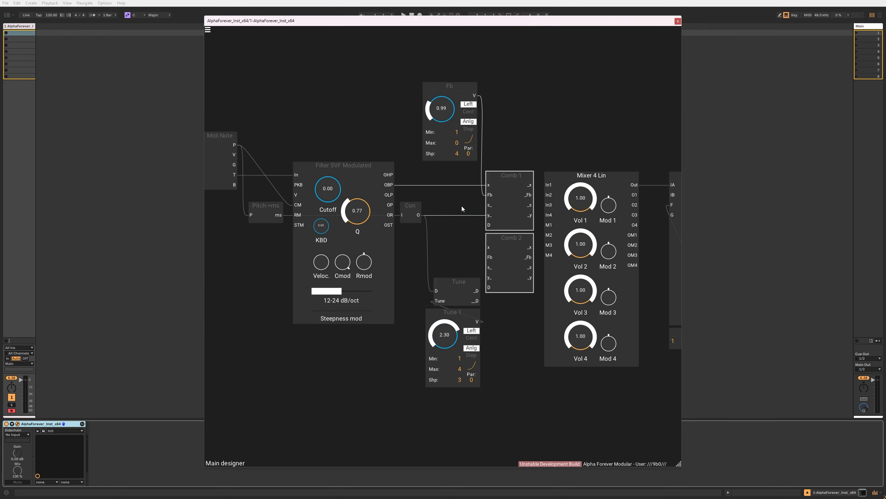
Chain Comb 1's outputs into Comb 2's matching inputs, feed Comb 2's _s back to Comb 1's s_, and send its _y to Mixer In1.
left_click(461, 206)
scroll(453, 243, "up", 4)
left_click_drag(452, 243, 420, 248)
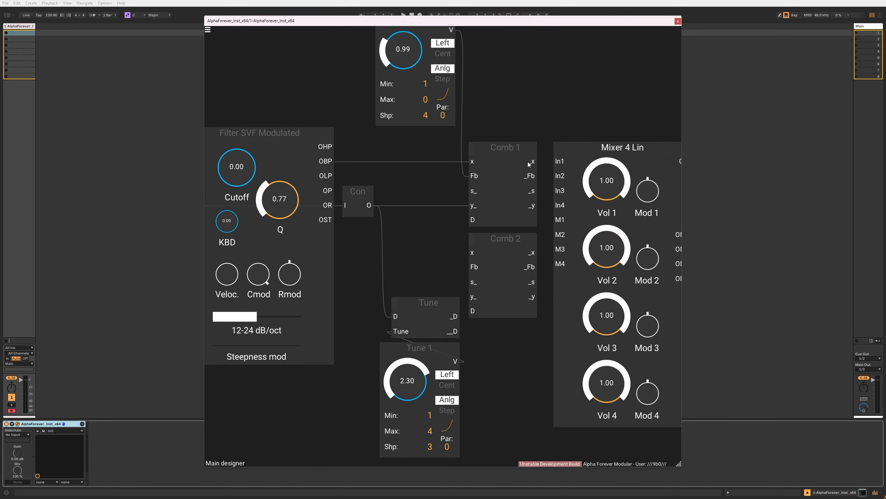
left_click_drag(530, 164, 471, 256)
left_click_drag(533, 299, 560, 164)
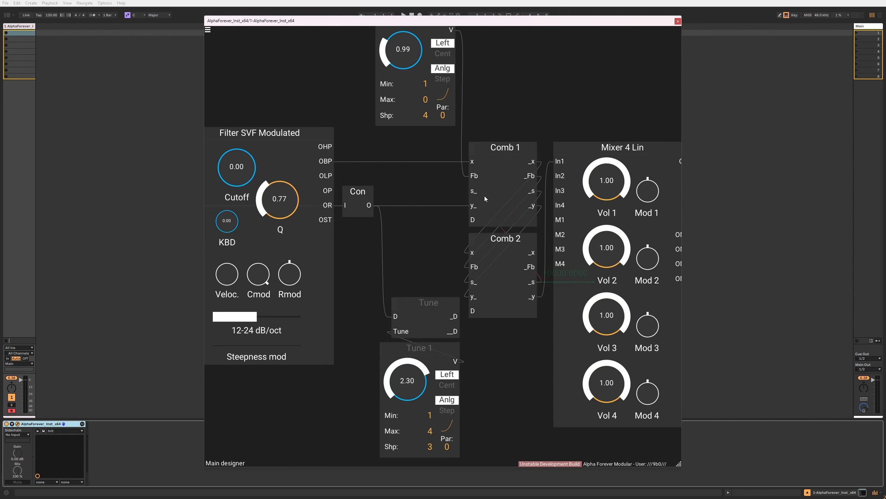
scroll(387, 150, "down", 4)
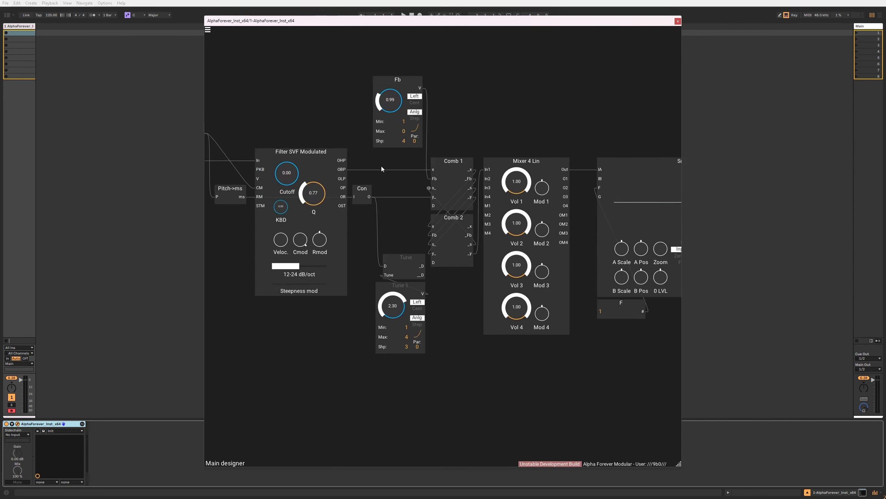
Connect Tune's _D to Comb 2's D and move Con's connection on Comb 1 from y_ to D.
left_click_drag(382, 169, 365, 192)
left_click_drag(406, 289, 418, 287)
left_click_drag(387, 315, 386, 311)
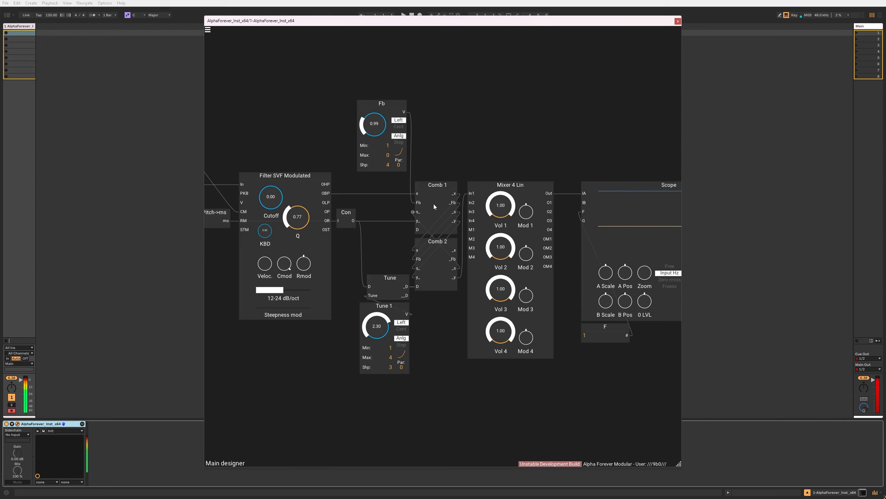
mouse_move(353, 220)
left_mouse_down()
mouse_move(419, 230)
mouse_move(419, 223)
left_mouse_up()
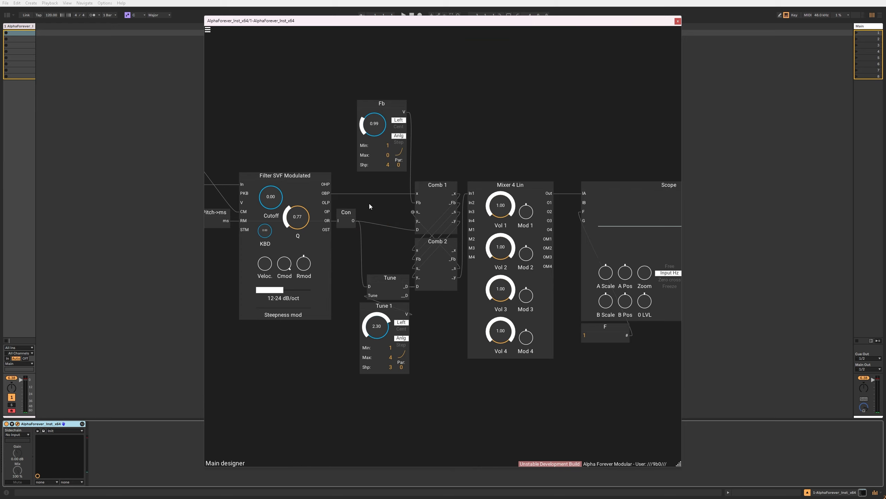
Lower Con and Pitch->ms in line with Comb 1's D input, and reconnect Con's output to Tune's D.
left_click_drag(369, 204, 436, 204)
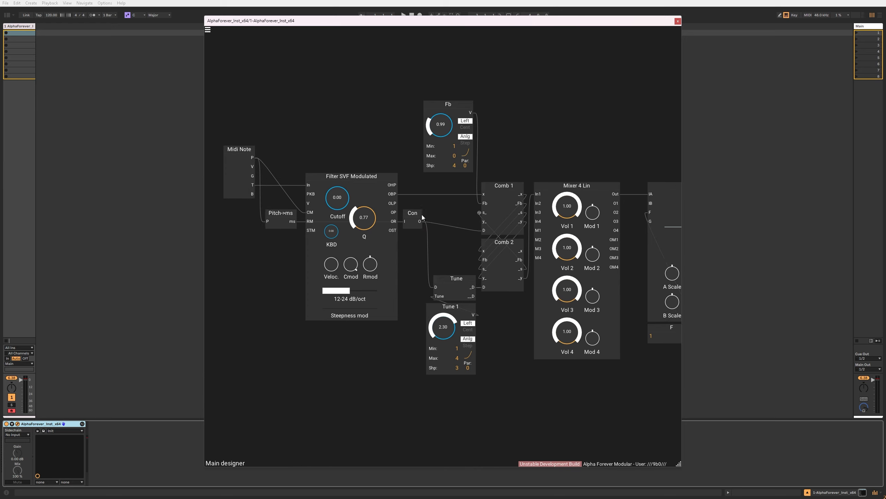
right_click(434, 281)
left_click(431, 271)
right_click(438, 288)
left_click_drag(418, 223, 416, 232)
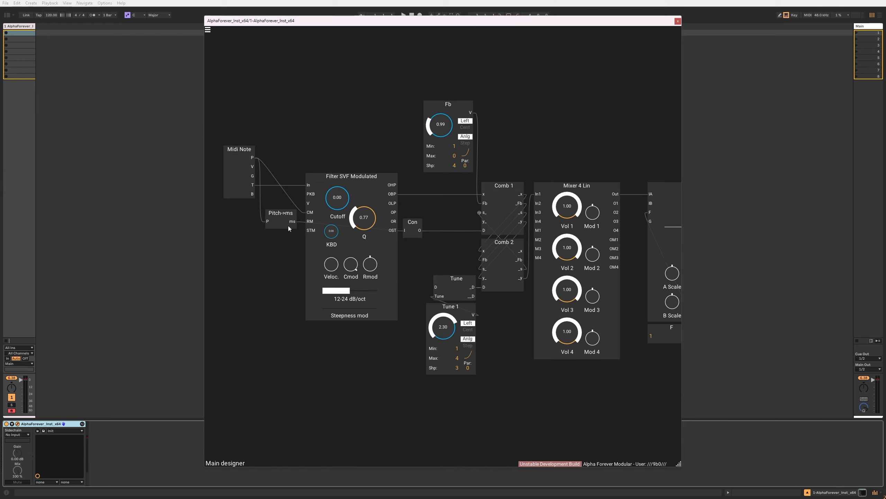
left_click_drag(288, 227, 289, 236)
left_click_drag(419, 231, 435, 286)
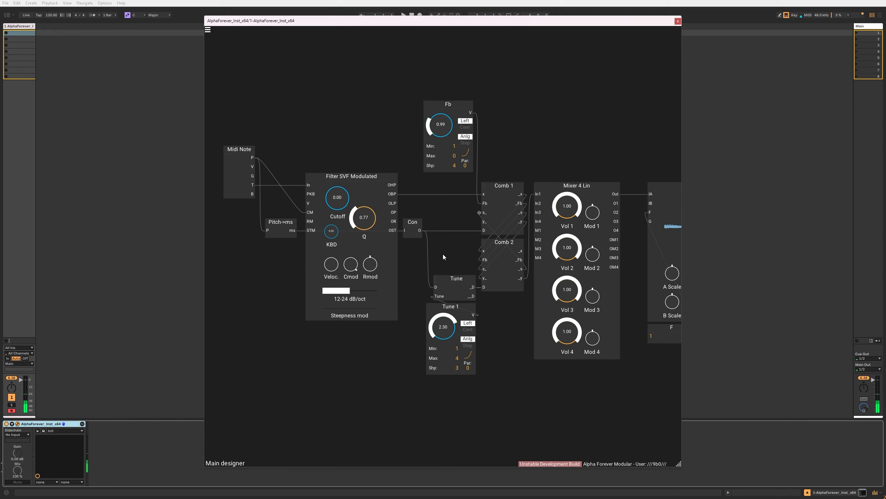
Connect Comb 2's _y directly to the Scope's IA input and delete Mixer 4 Lin.
left_click_drag(598, 129, 469, 138)
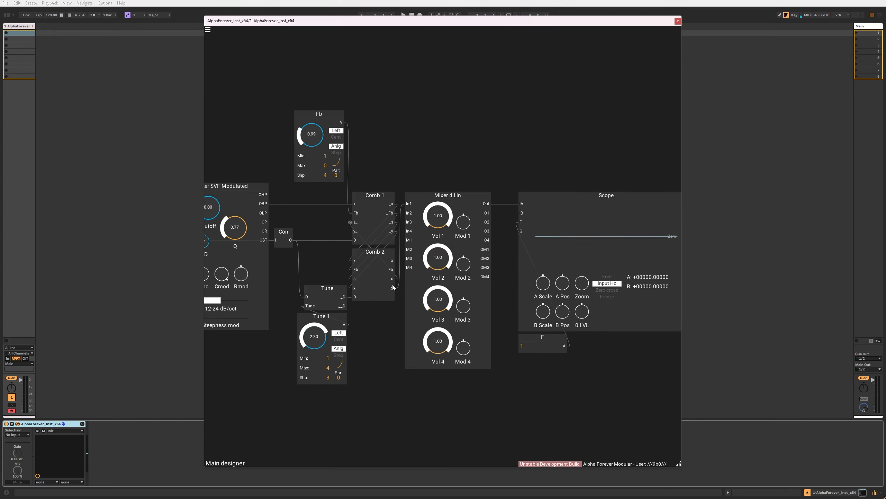
left_click_drag(392, 287, 516, 224)
left_click(480, 200)
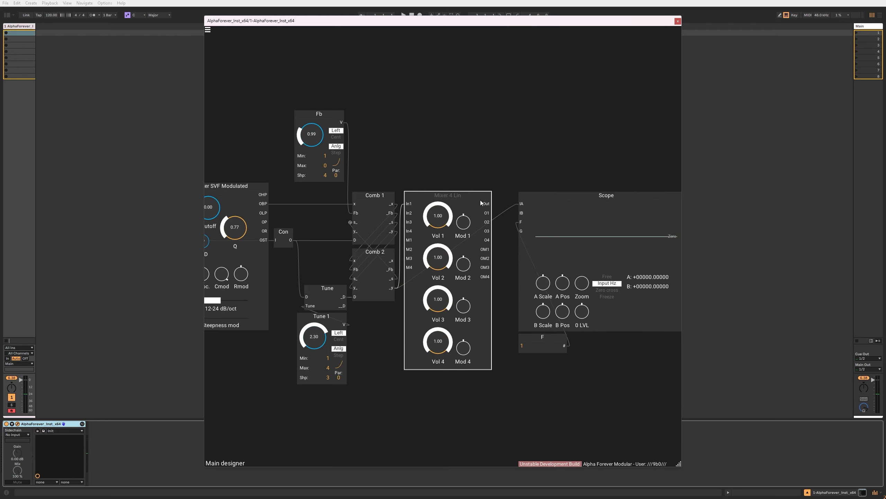
key("Delete")
Move the Scope, F, Gain Lin and output modules together closer to the combs, with IA level with Comb 2's _y.
scroll(510, 177, "down", 2)
left_click_drag(510, 178, 761, 353)
scroll(448, 178, "down", 1)
double_click(449, 202)
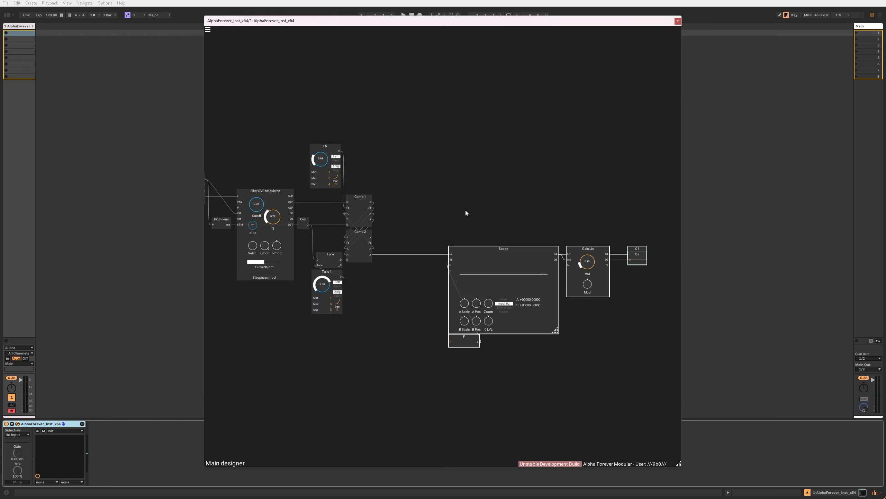
left_click_drag(468, 248, 503, 201)
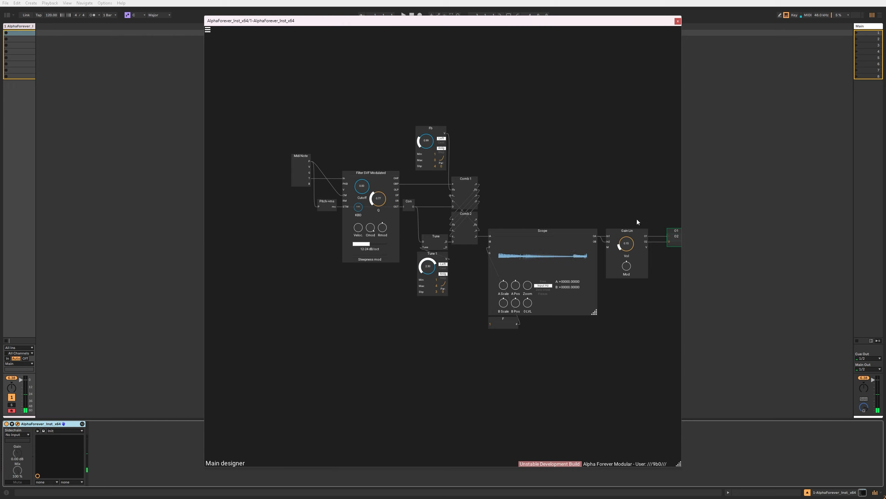
Raise the Gain Lin volume and set the Tune 1 knob to 1.07.
left_click_drag(621, 251, 620, 239)
left_click_drag(584, 190, 610, 177)
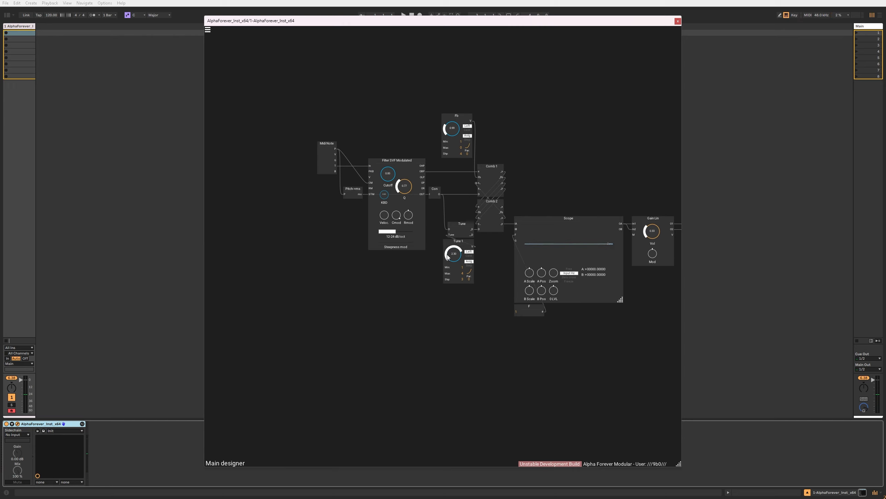
left_click_drag(447, 254, 460, 284)
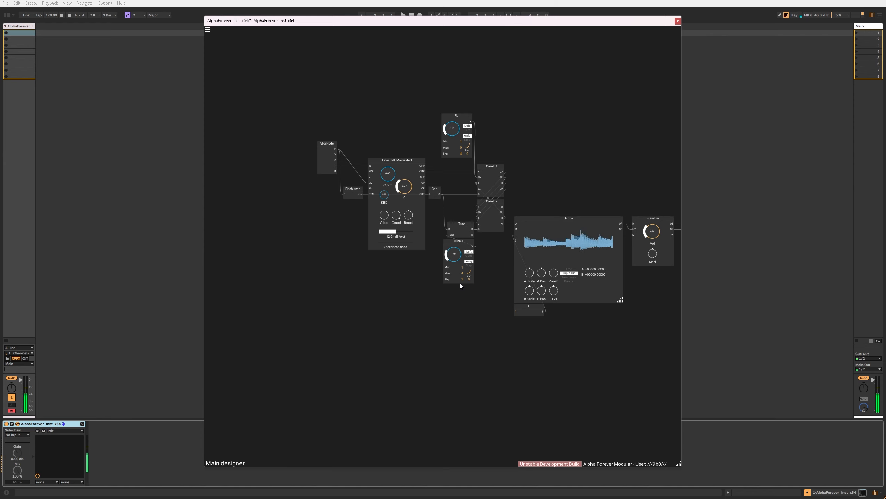
scroll(503, 184, "up", 4)
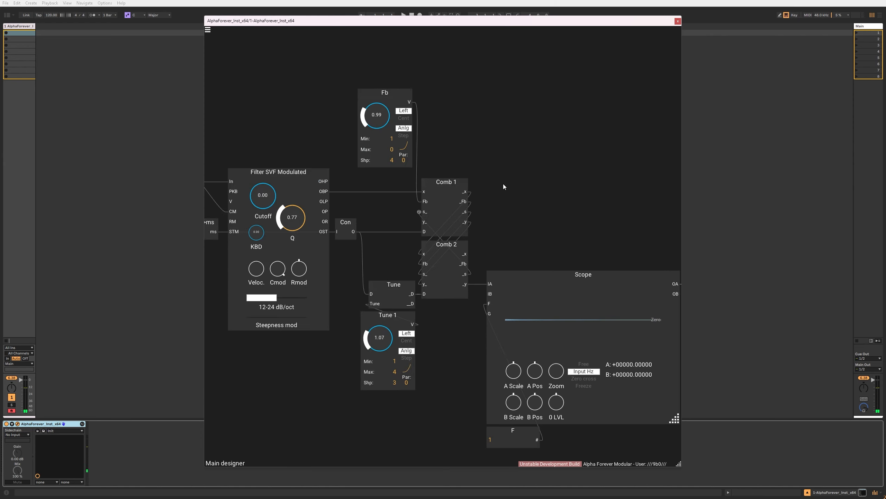
left_click(461, 212)
key("ctrl+d")
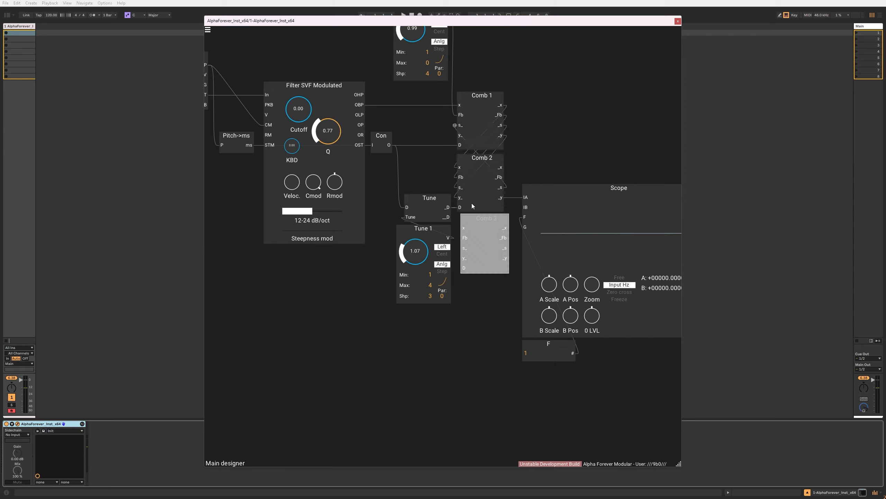
key("a")
left_click(527, 160)
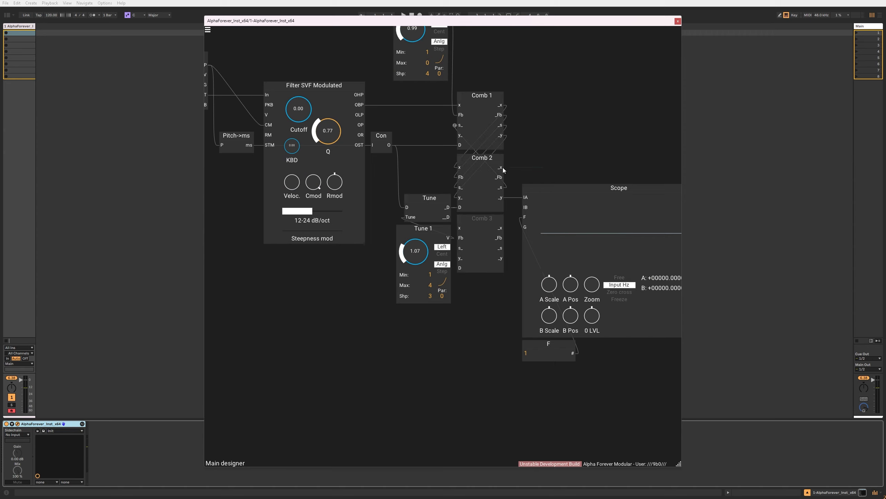
left_click_drag(382, 306, 520, 212)
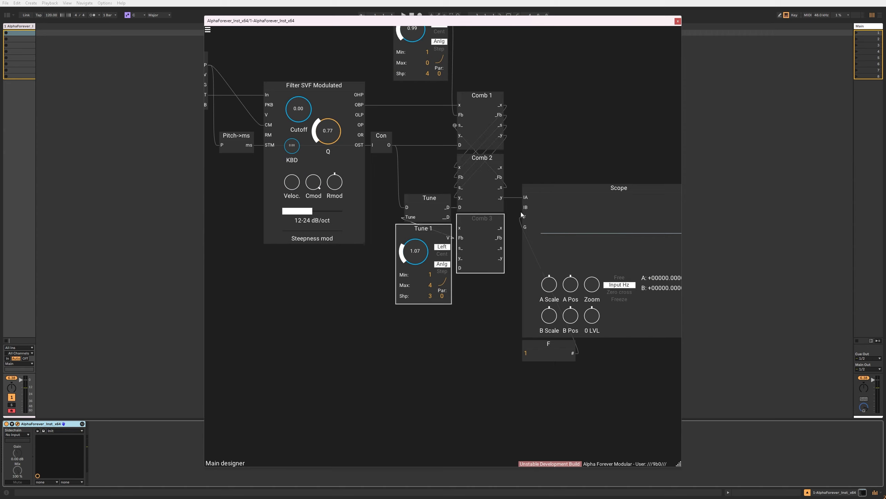
left_click(481, 254)
key("Delete")
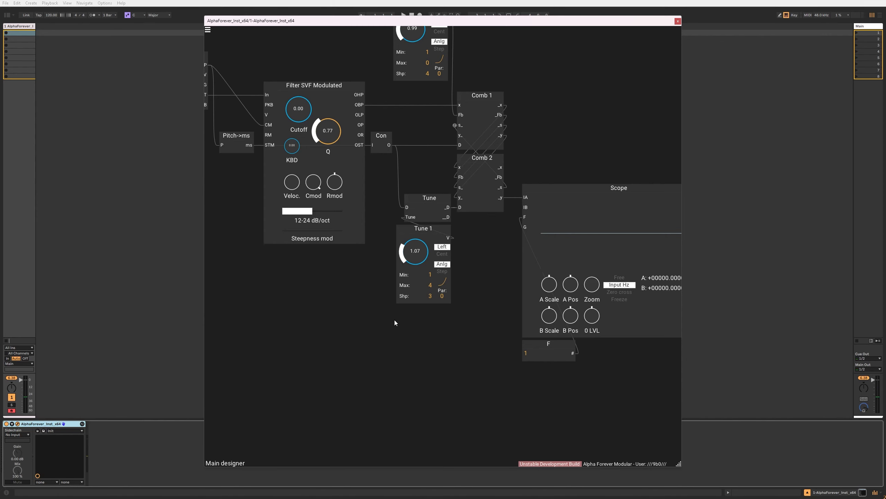
Duplicate Comb 2, Tune and Tune 1 together and place the copies directly below the originals.
left_click_drag(385, 318, 524, 143)
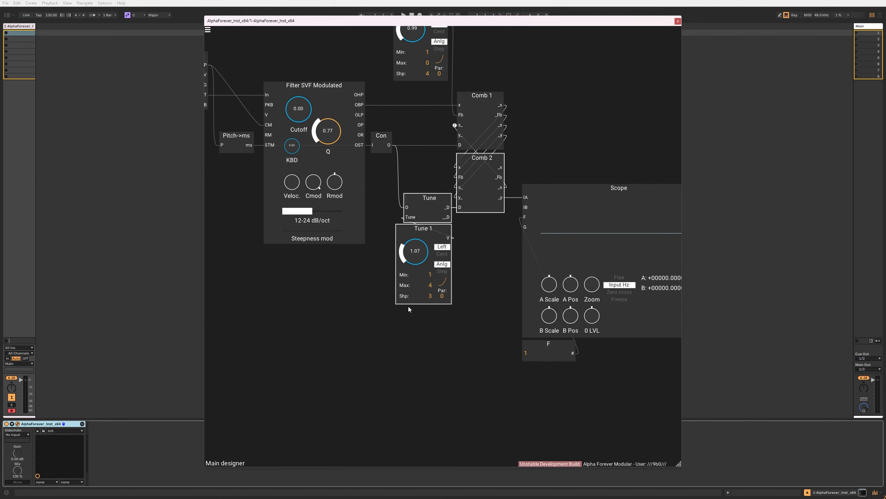
key("ctrl+d")
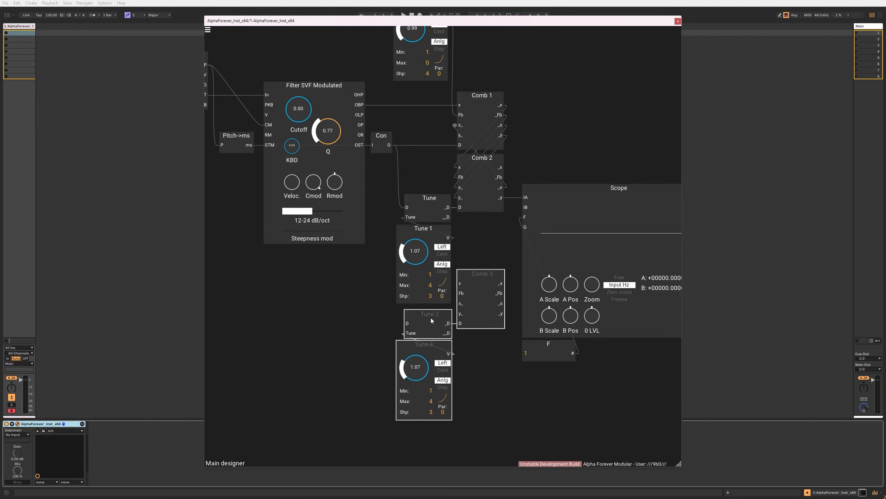
left_click(431, 315)
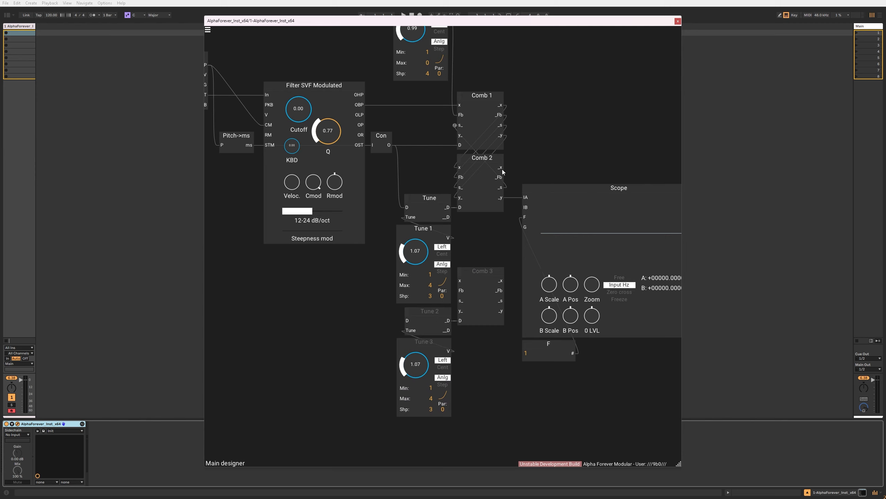
Connect Comb 2's outputs to Comb 3's inputs, Con to Tune 2's D, Comb 3's _s to Comb 1's s_ and _y to the Scope's IA.
left_click_drag(502, 169, 455, 281)
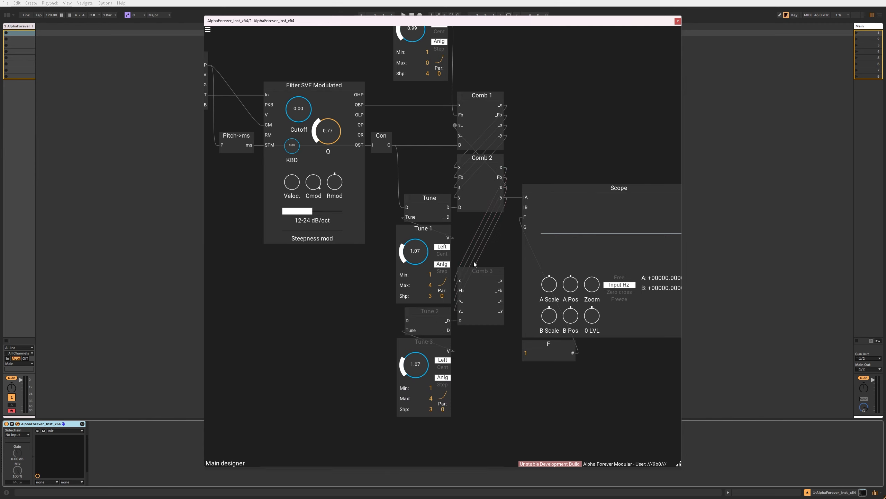
left_click_drag(398, 314, 407, 320)
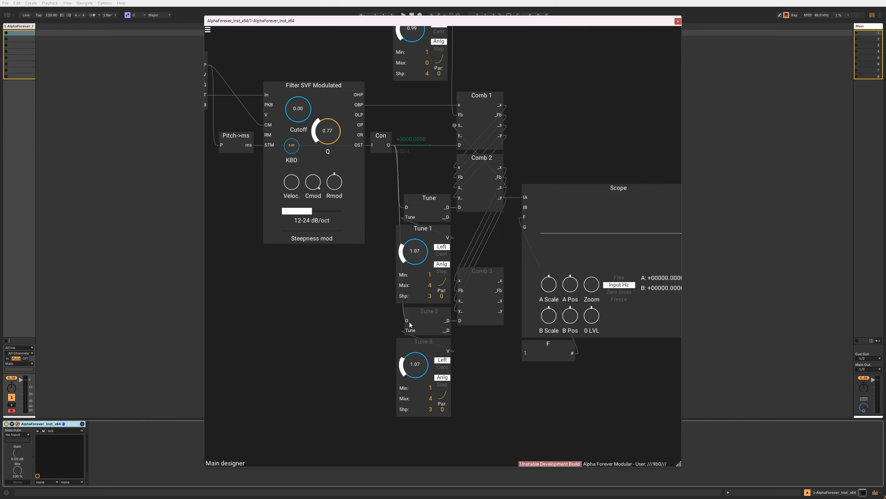
left_click_drag(504, 315, 524, 198)
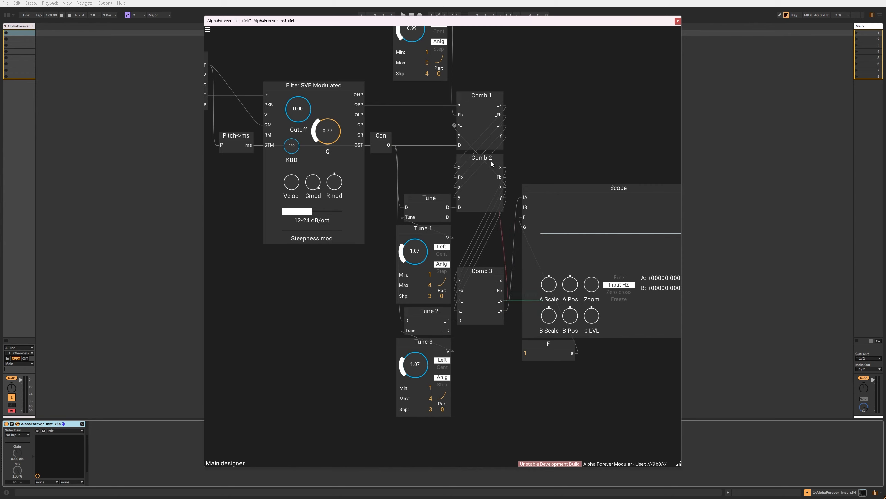
Set the Tune 3 knob to 1.74.
scroll(583, 112, "down", 5)
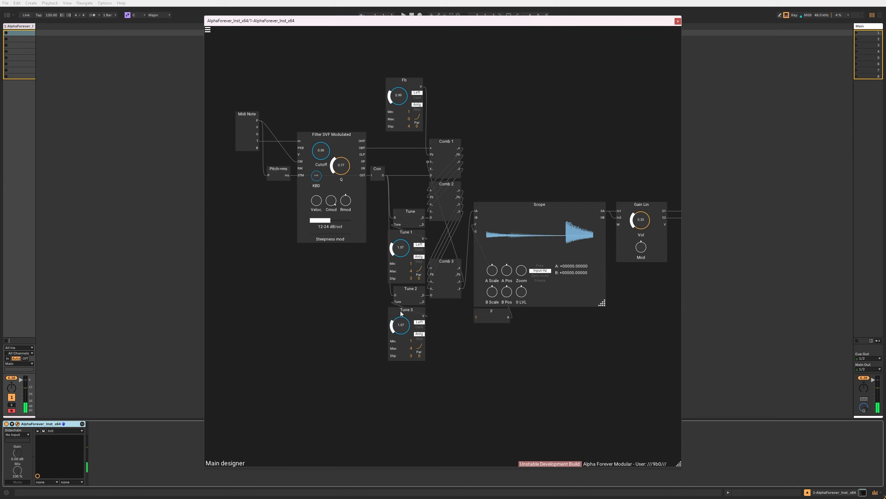
left_click_drag(401, 313, 404, 301)
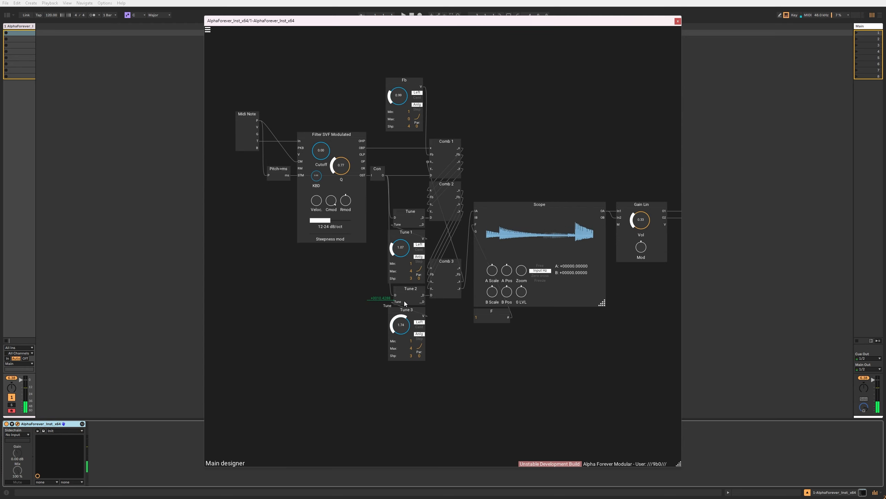
Duplicate Comb 3, Tune 2 and Tune 3 below the originals and connect the new comb's _s to Comb 1's s_.
scroll(373, 299, "down", 2)
left_click_drag(380, 347, 484, 229)
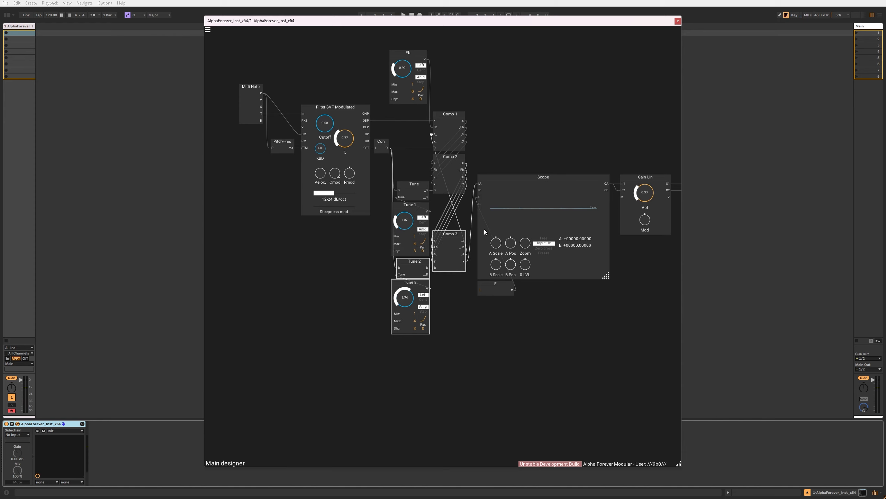
key("ctrl+c")
key("ctrl+v")
left_click_drag(439, 327, 435, 134)
left_click(479, 276)
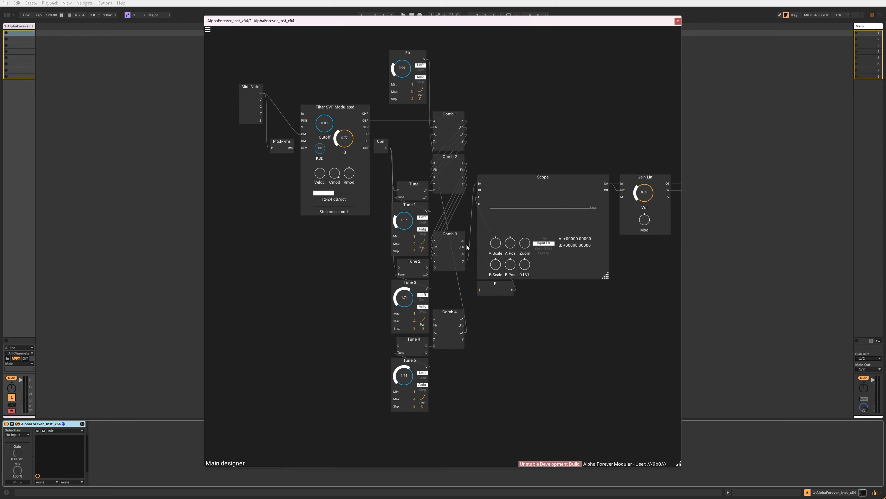
Connect Comb 3's outputs to Comb 4, Comb 4's _y to the Scope's IA and Con to Tune 4's D, and set Tune 5 to 1.24.
left_click_drag(433, 317, 480, 181)
left_click(482, 317)
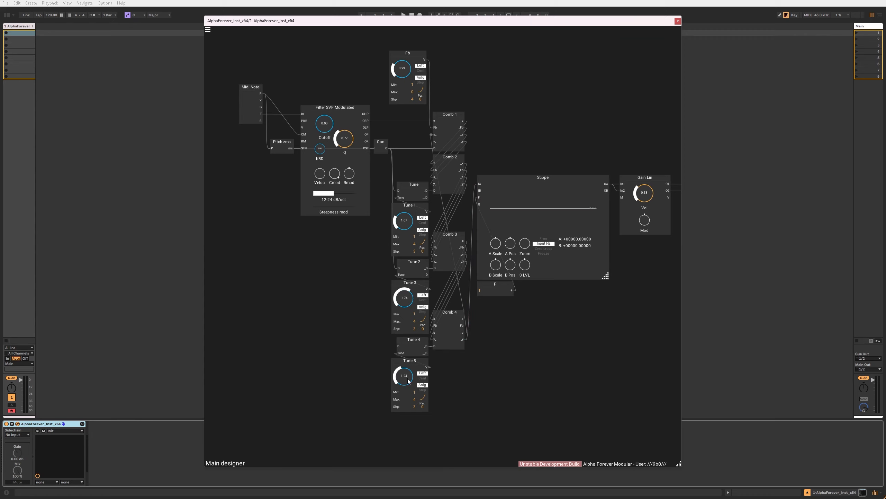
left_click_drag(385, 149, 398, 355)
Chain the tuning modules by connecting Tune's __D to Tune 2's D and Tune 2's __D to Tune 4's D.
scroll(336, 304, "up", 2)
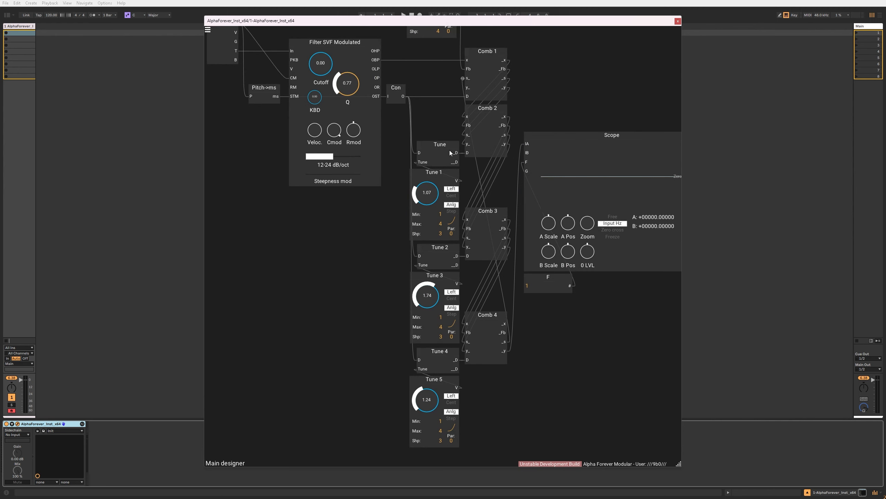
left_click_drag(416, 255, 417, 255)
left_click_drag(412, 357, 413, 359)
scroll(296, 287, "down", 1)
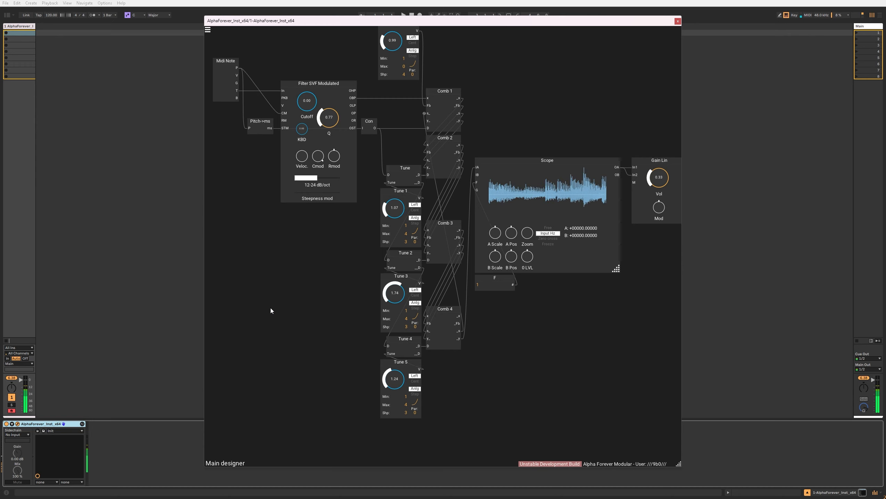
Move the Scope, F, Gain Lin and output modules level with Comb 4's _y, leaving a wide gap beside Comb 4.
left_click_drag(551, 107, 471, 101)
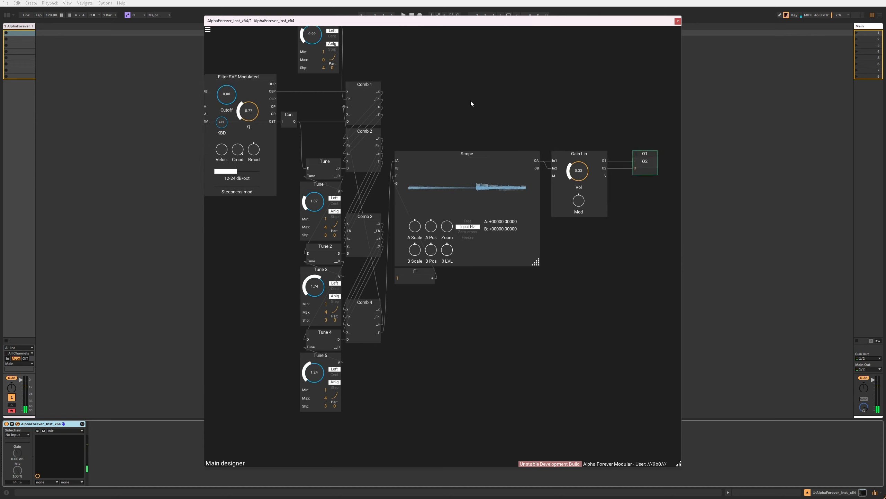
scroll(447, 114, "down", 2)
left_click_drag(661, 128, 378, 326)
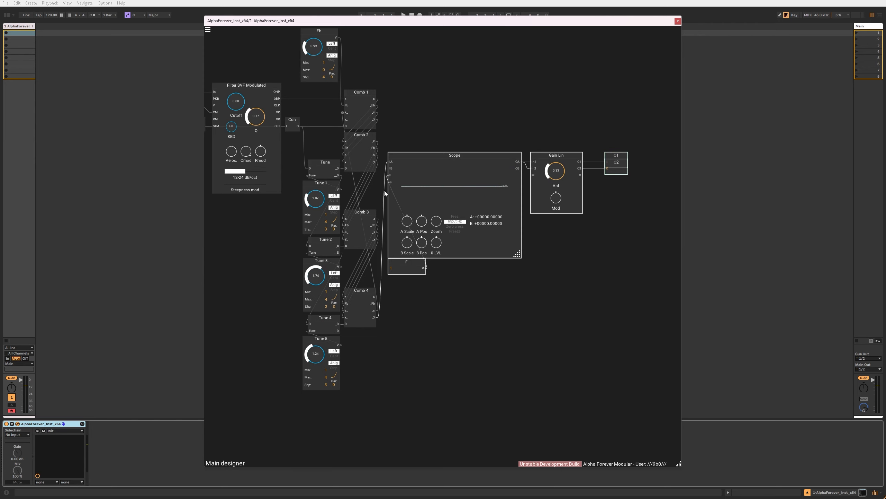
double_click(390, 162)
left_click_drag(396, 138, 461, 123)
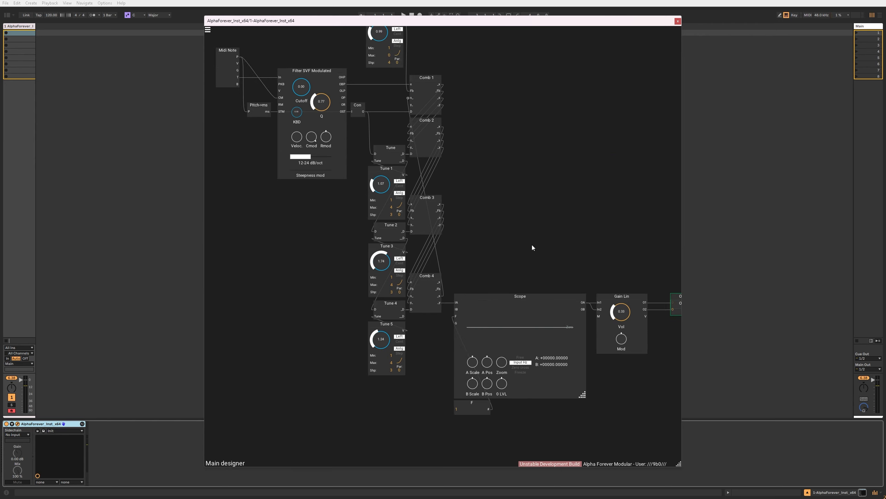
scroll(445, 251, "down", 2)
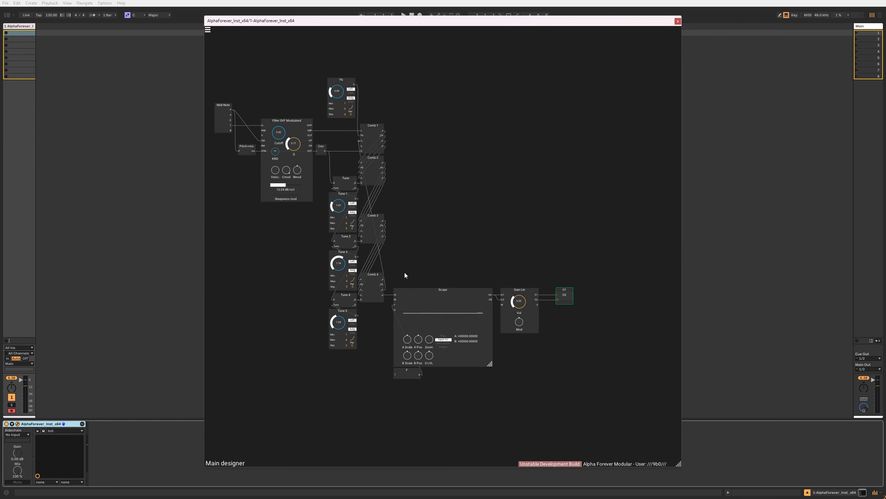
left_click_drag(386, 282, 679, 429)
left_click_drag(420, 290, 520, 290)
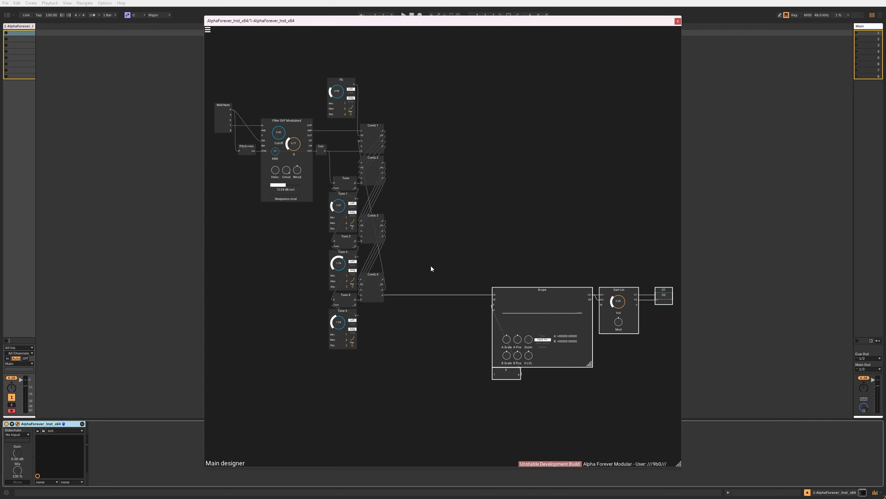
left_click(431, 266)
Insert a Filter 1P Modulated between Comb 4's _s and Comb 1's s_, using its OLP output, and lower its cutoff slightly.
scroll(408, 275, "up", 2)
right_click(357, 303)
type("fil")
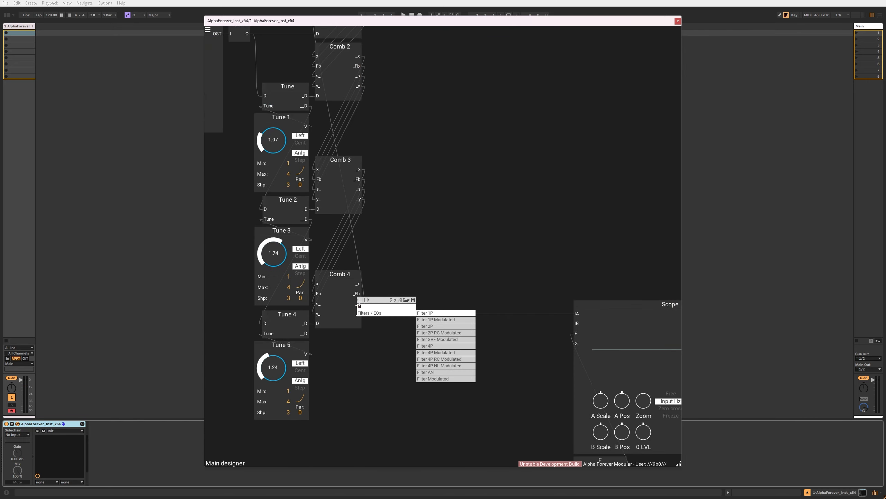
left_click(437, 320)
left_click_drag(438, 295, 399, 296)
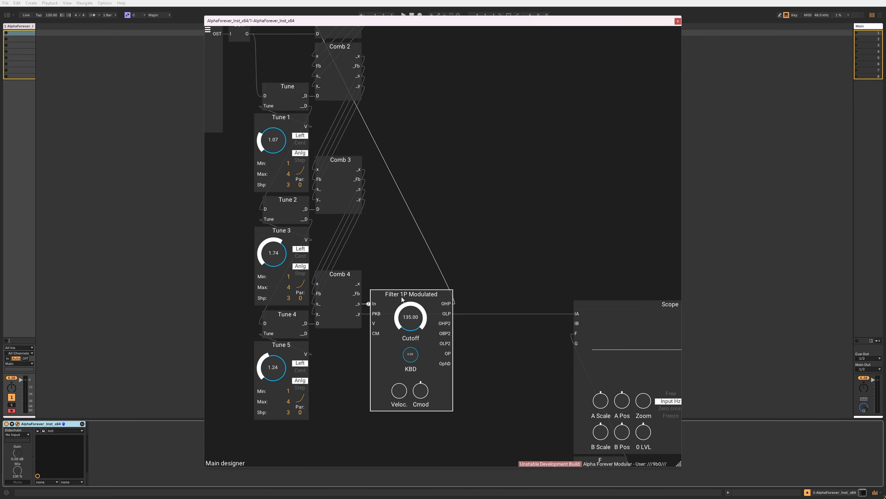
scroll(424, 215, "down", 2)
left_click_drag(438, 325, 339, 100)
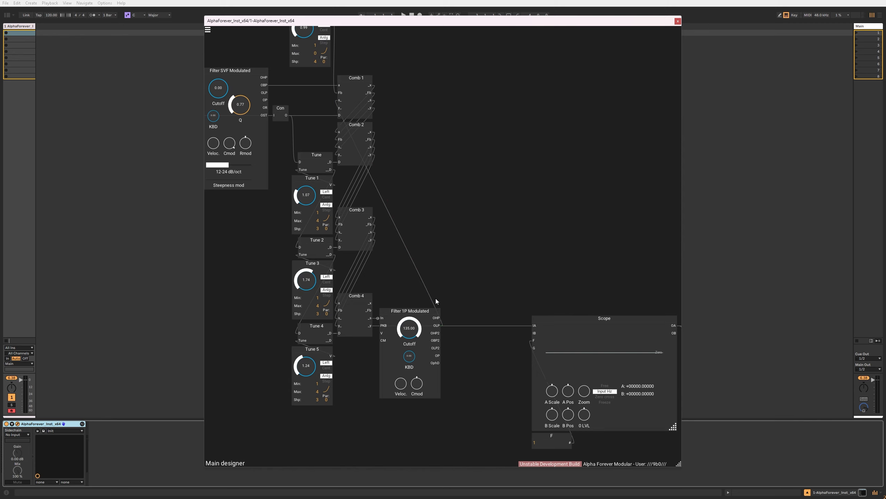
mouse_move(413, 323)
left_mouse_down()
mouse_move(413, 344)
mouse_move(410, 330)
left_mouse_up()
Set the Q of Filter SVF Modulated to 0.00.
left_click_drag(457, 96, 550, 104)
scroll(550, 105, "down", 3)
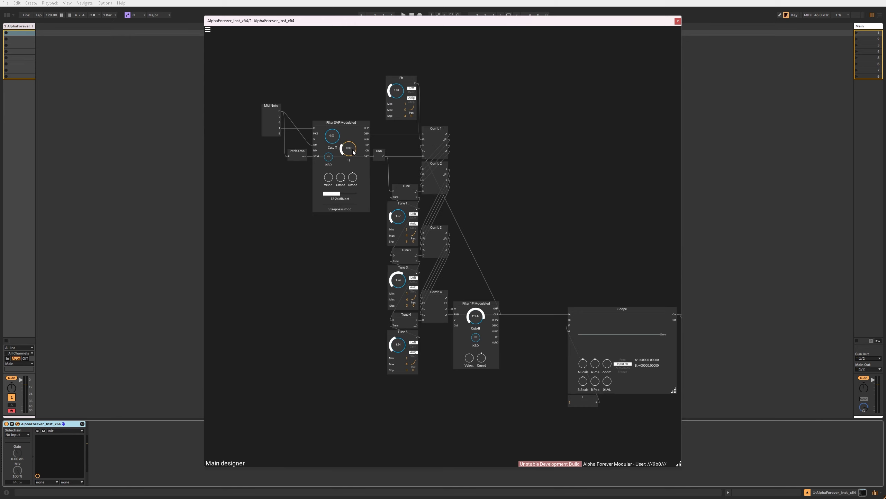
left_click_drag(353, 158, 355, 160)
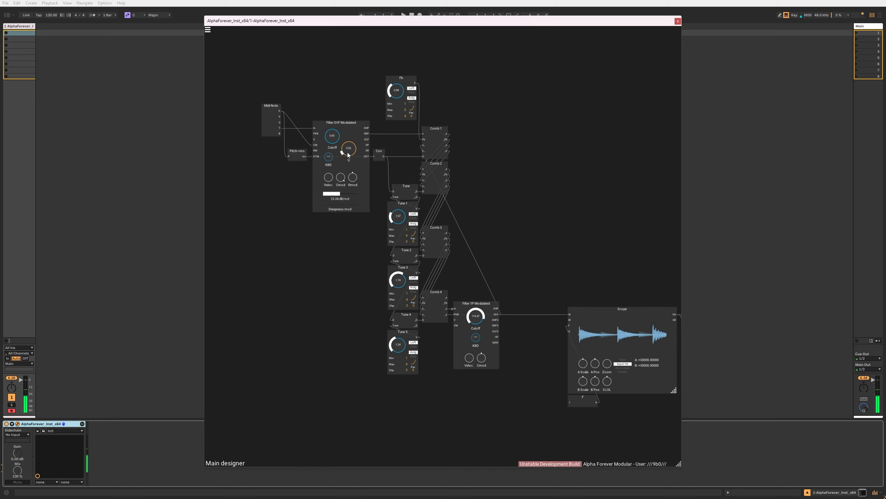
left_click_drag(348, 155, 351, 154)
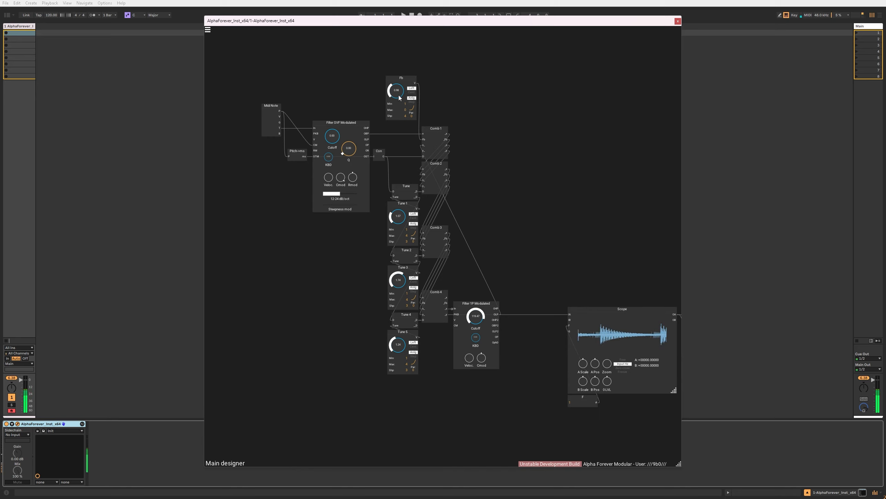
Raise the Tune 3 knob, set Tune 5's maximum to 16 and raise the Tune 5 knob.
left_click_drag(395, 281, 397, 273)
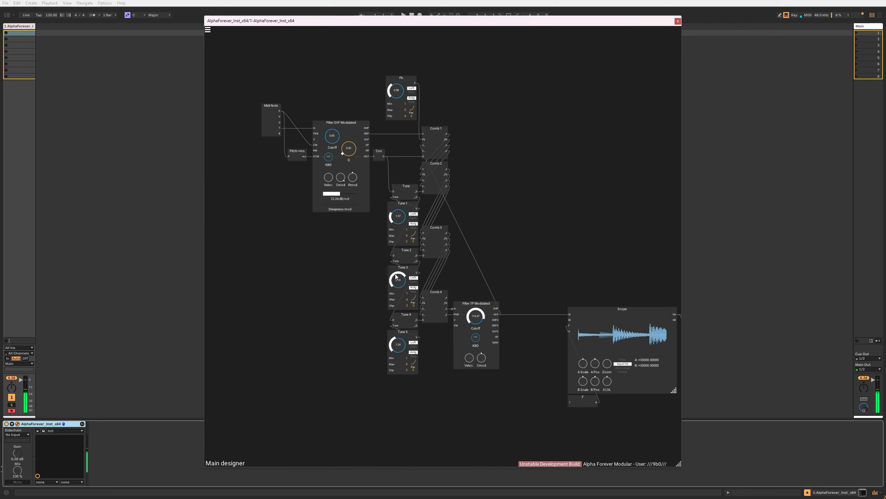
double_click(406, 364)
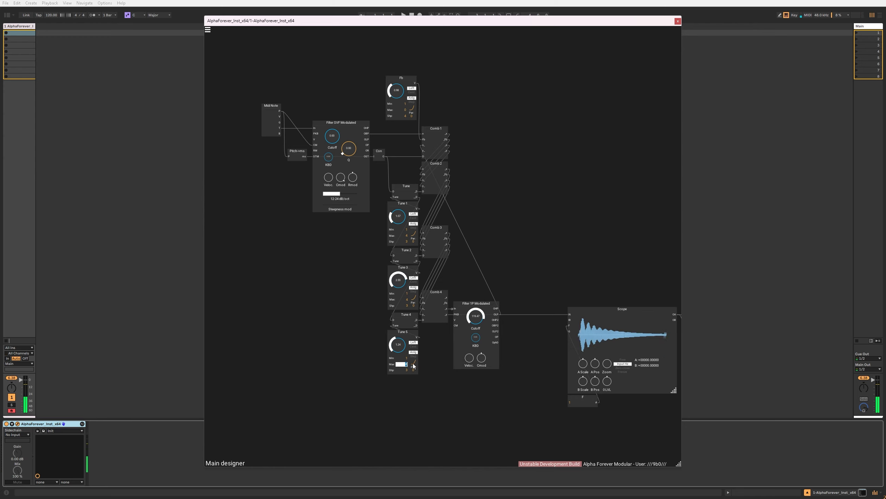
type("16")
left_click_drag(434, 352, 401, 312)
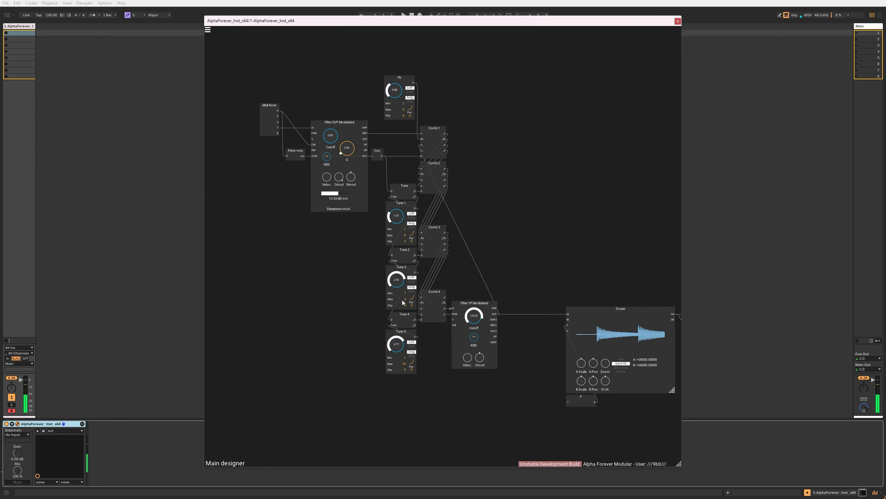
Insert a Neg module between the Fb knob's output and Comb 1's Fb input, moving Fb aside to make room.
mouse_move(408, 78)
left_mouse_down()
mouse_move(379, 77)
mouse_move(411, 80)
left_mouse_up()
right_click(383, 83)
type("neg")
left_click(463, 93)
left_click(423, 79)
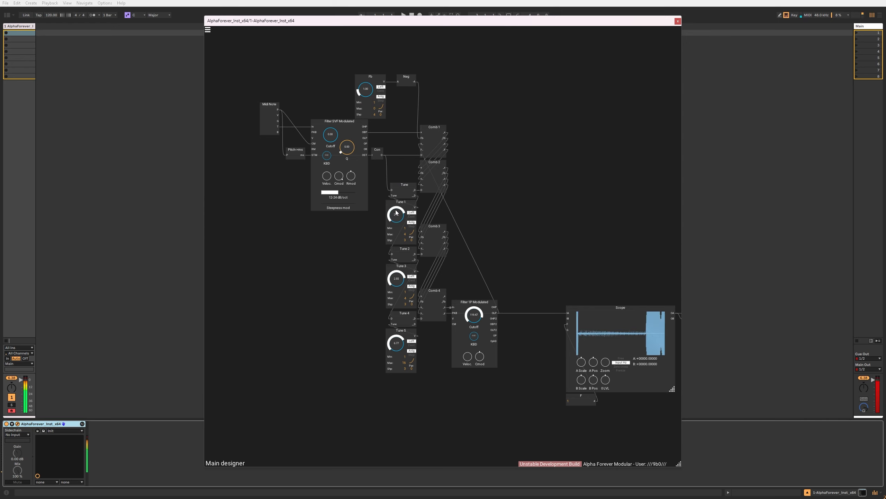
Lower the Gain Lin volume and set the Tune 3 knob to 1.56.
left_click_drag(607, 245, 381, 225)
left_click_drag(476, 311, 477, 308)
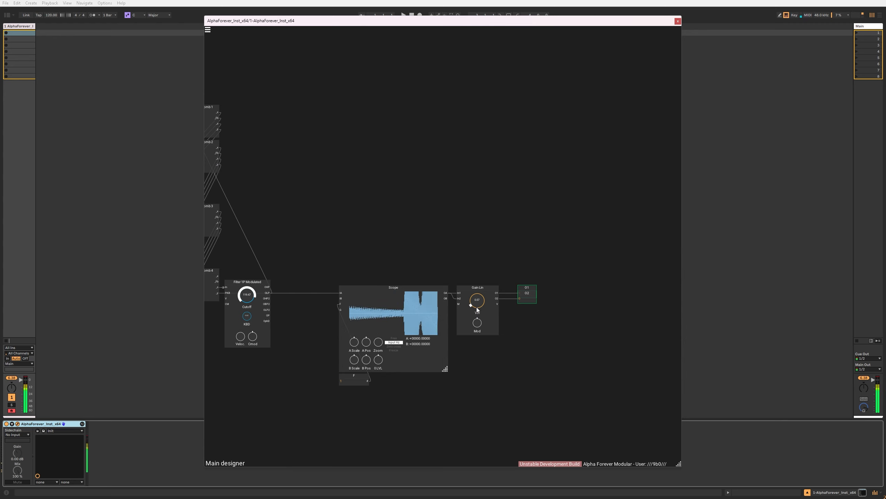
left_click_drag(395, 226, 545, 205)
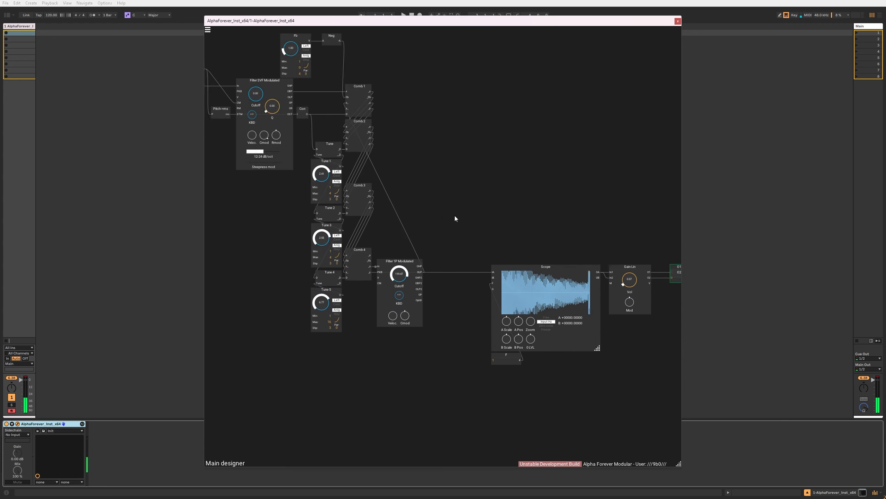
left_click_drag(454, 215, 498, 210)
left_click_drag(367, 234, 367, 236)
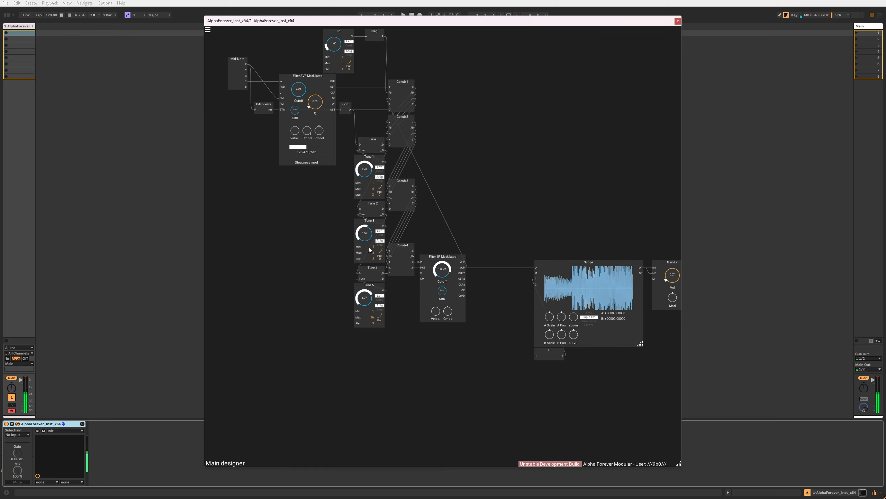
Move Midi Note, Pitch->ms and Filter SVF Modulated together away from Con to open a gap before the combs.
left_click_drag(448, 91, 641, 112)
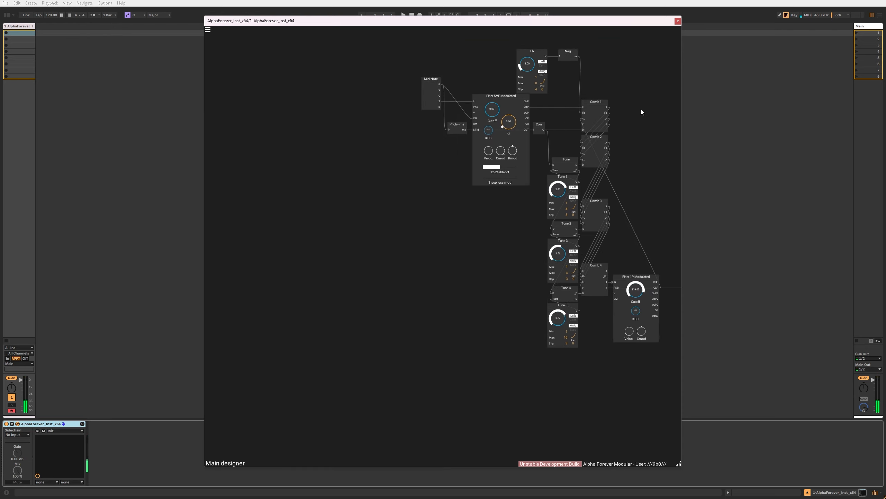
left_click_drag(432, 61, 488, 231)
left_click_drag(456, 126, 385, 128)
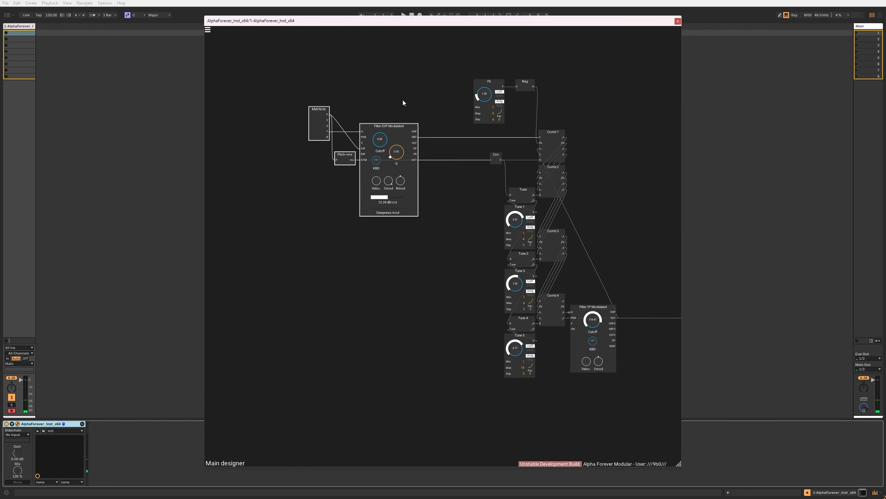
left_click(403, 103)
Add a White Noise module below the Filter SVF Modulated module.
scroll(439, 127, "up", 3)
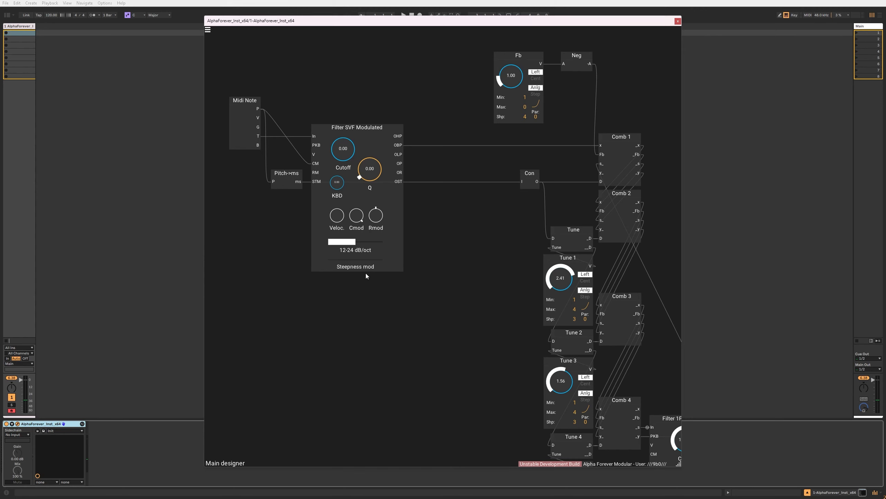
double_click(327, 293)
type("white")
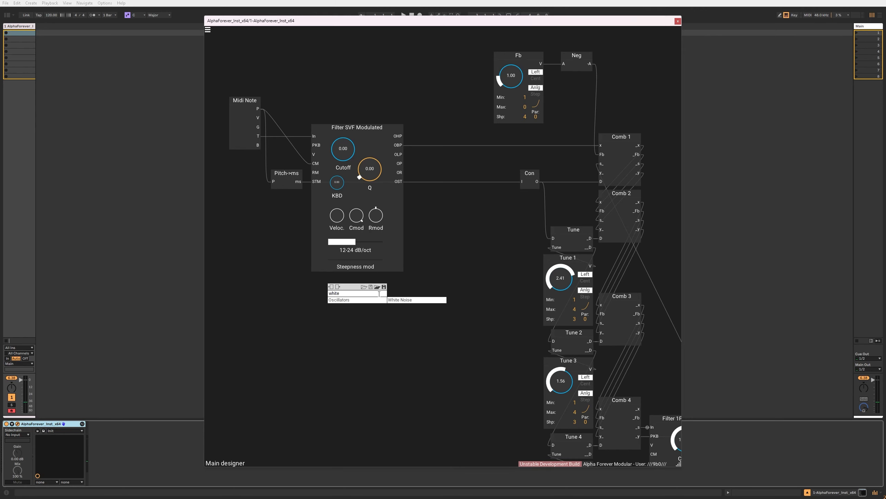
left_click(398, 300)
right_click(318, 287)
type("white")
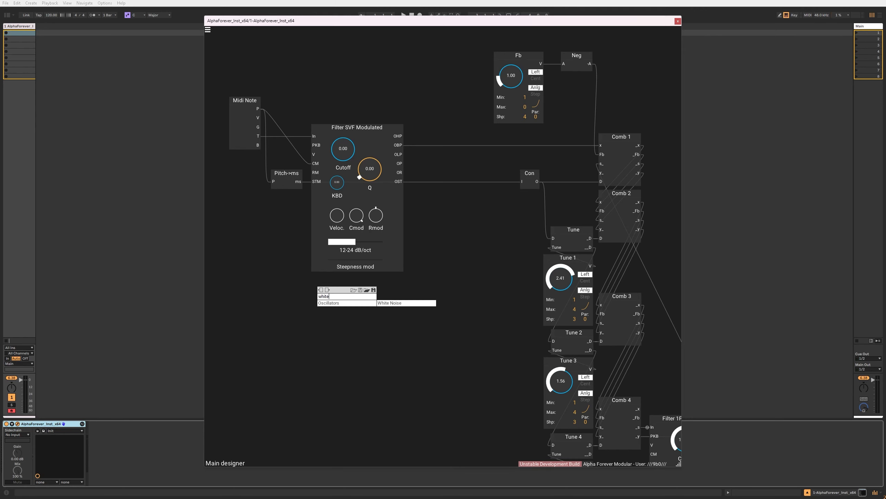
left_click(383, 307)
left_click(301, 291)
Add a Gain Lin module beside White Noise and feed the noise into its In1 input.
right_click(303, 285)
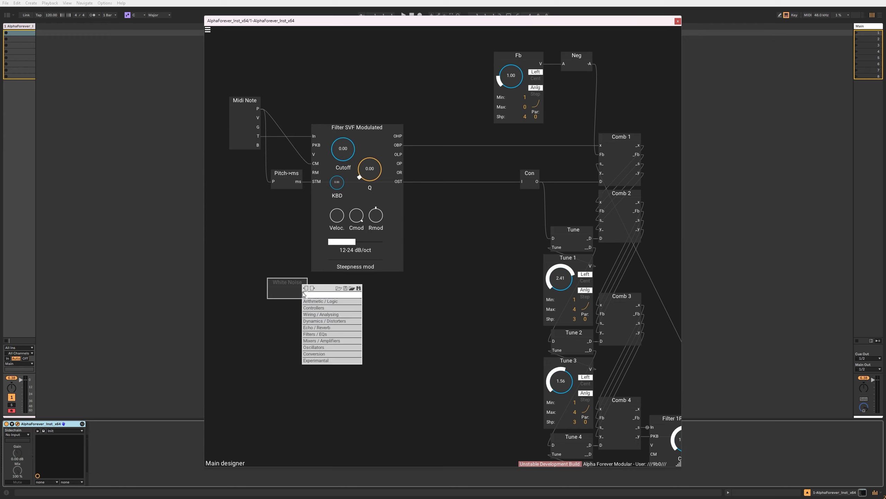
type("gain")
left_click(370, 301)
left_click_drag(369, 288, 351, 344)
left_click_drag(403, 302, 402, 303)
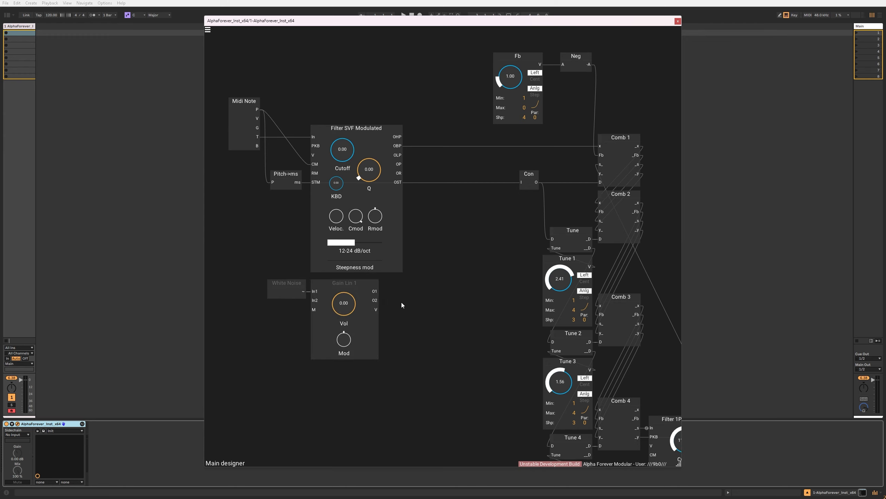
Feed Gain Lin 1's O1 into an Add module with a constant 1 on its B input, and set the gain volume to 1.00.
right_click(375, 292)
type("add")
left_click(443, 303)
left_click_drag(443, 284, 403, 299)
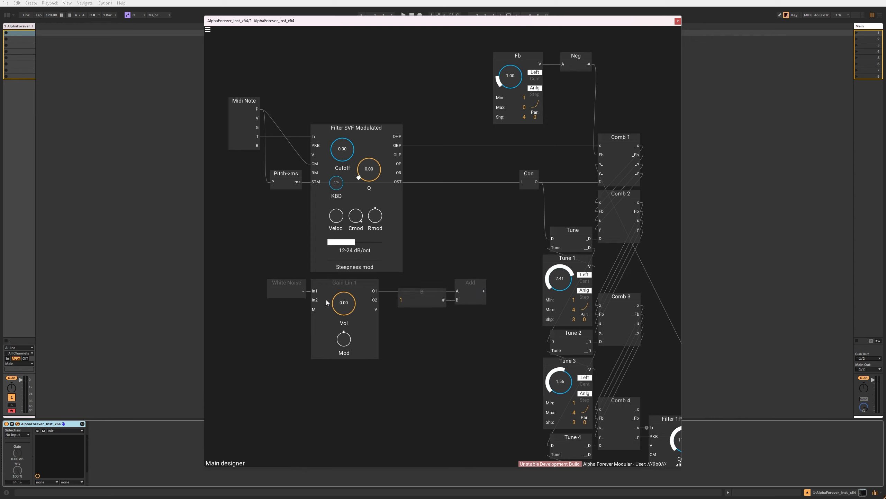
left_click_drag(338, 305, 362, 184)
Insert a Mul module between the SVF filter's OBP output and Comb 1's x input, and wire Add's output to its B input.
right_click(397, 145)
type("mul")
left_click(479, 156)
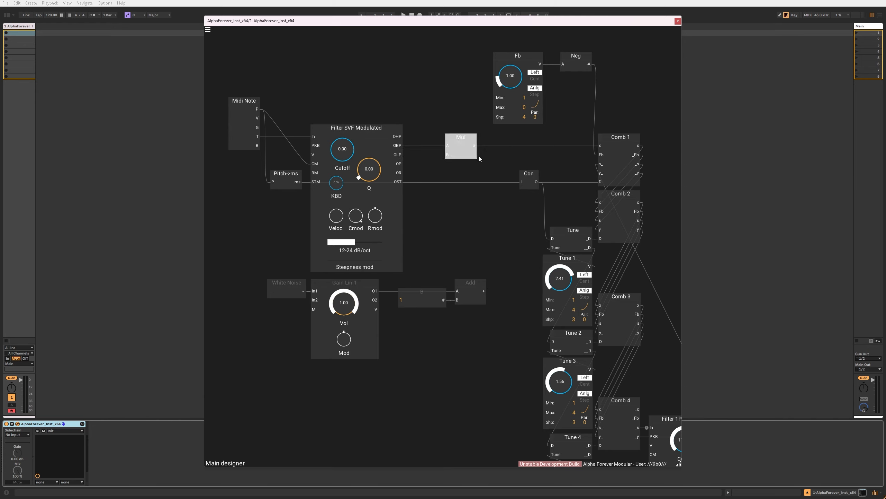
left_click_drag(480, 291, 448, 155)
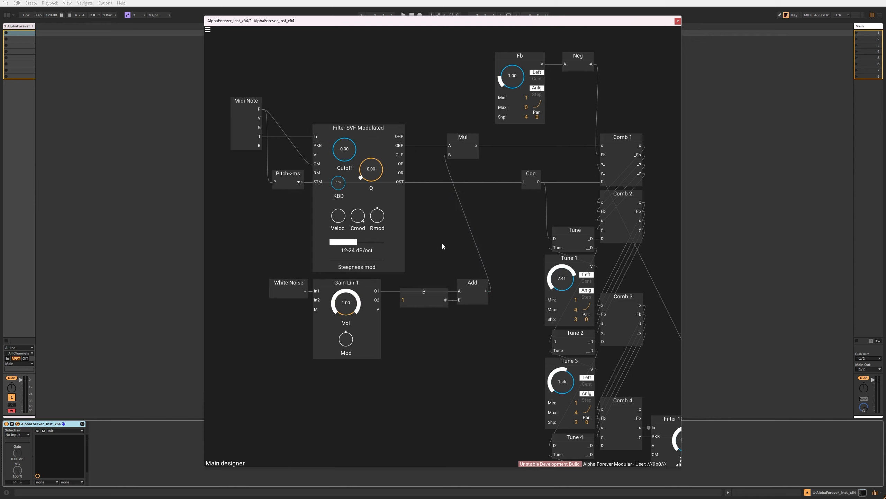
Shift the White Noise, Gain Lin 1, B and Add modules together so Add's output sits clear of Mul.
left_click_drag(273, 251, 588, 399)
left_click_drag(514, 271, 463, 271)
left_click(489, 235)
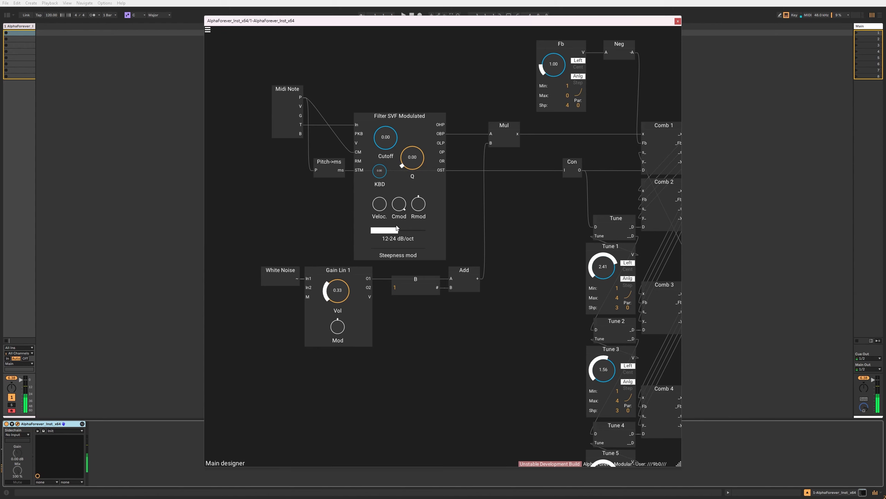
Try different Filter 1P Modulated cutoffs and a slightly higher Q on Filter SVF Modulated.
scroll(435, 234, "down", 4)
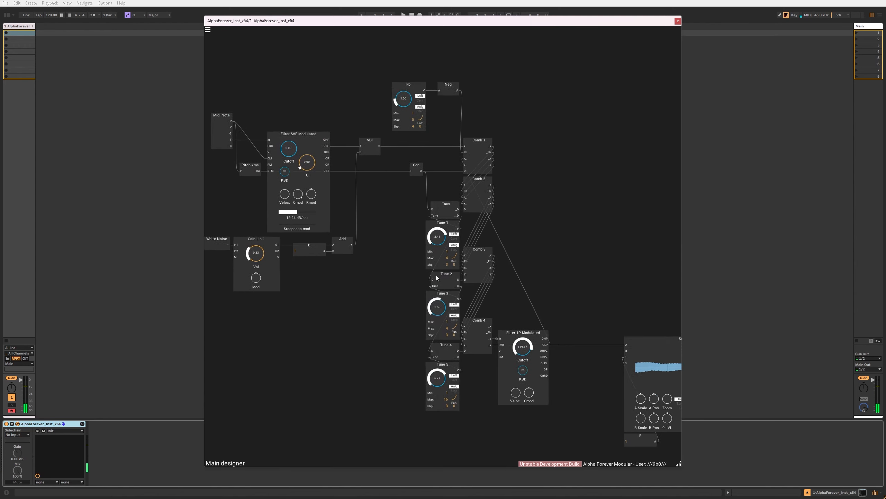
left_click_drag(527, 349, 529, 357)
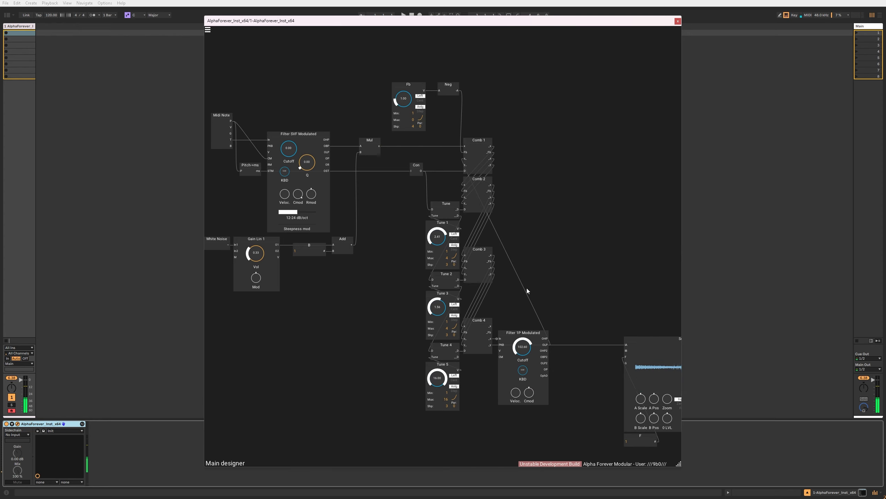
left_click_drag(617, 240, 606, 217)
scroll(482, 229, "down", 2)
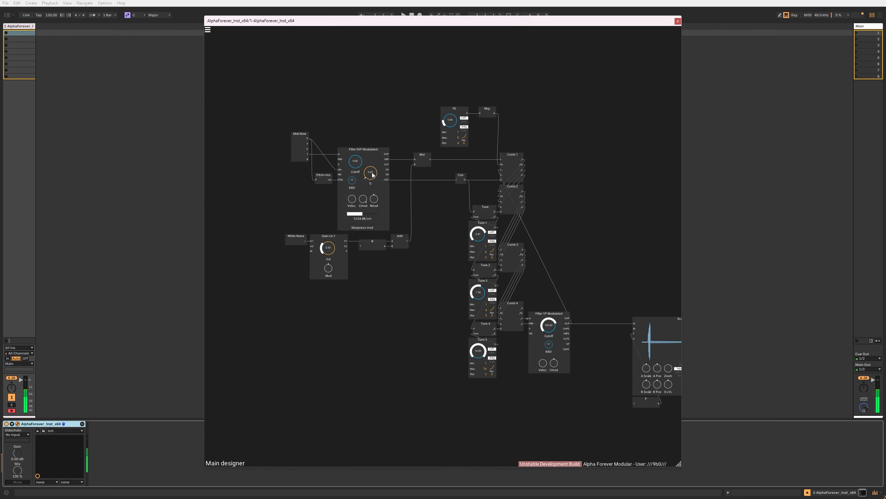
left_click_drag(371, 171, 373, 164)
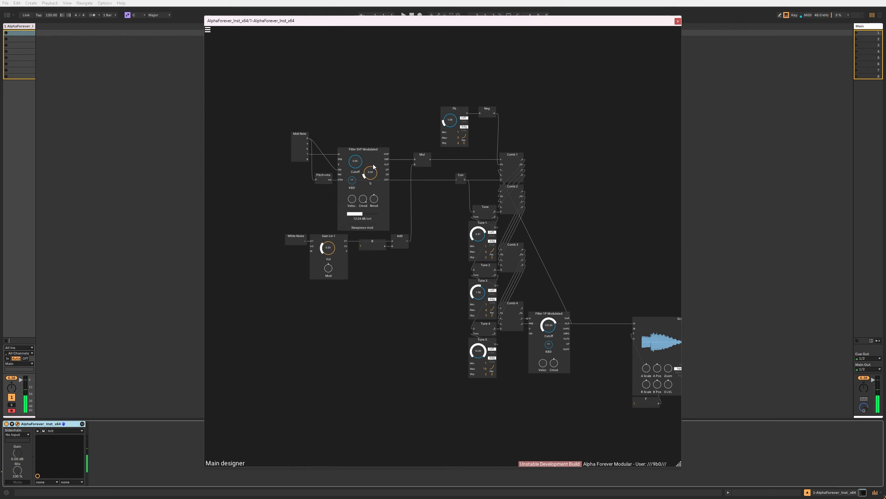
left_click_drag(551, 332, 547, 310)
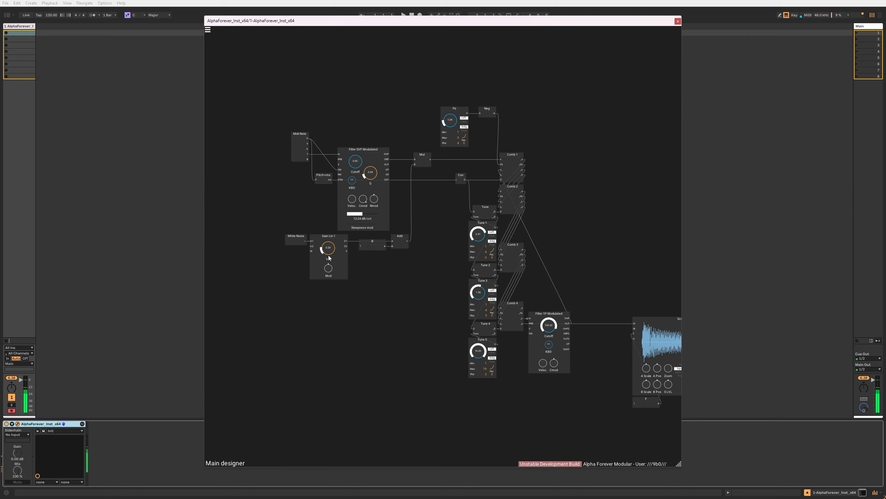
Raise the Tune 1 knob to 3.63, lower Tune 5 to 1.01 and set the Filter 1P Modulated cutoff to 106.65.
left_click_drag(478, 234, 475, 197)
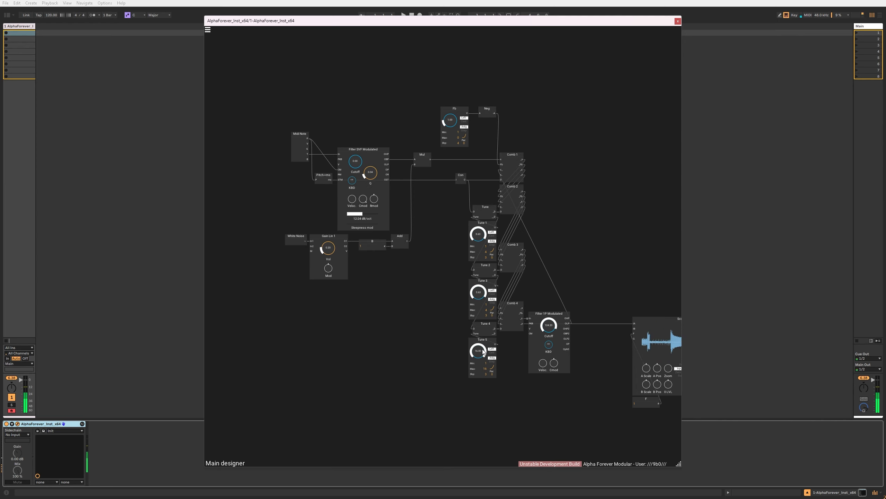
left_click_drag(478, 350, 481, 359)
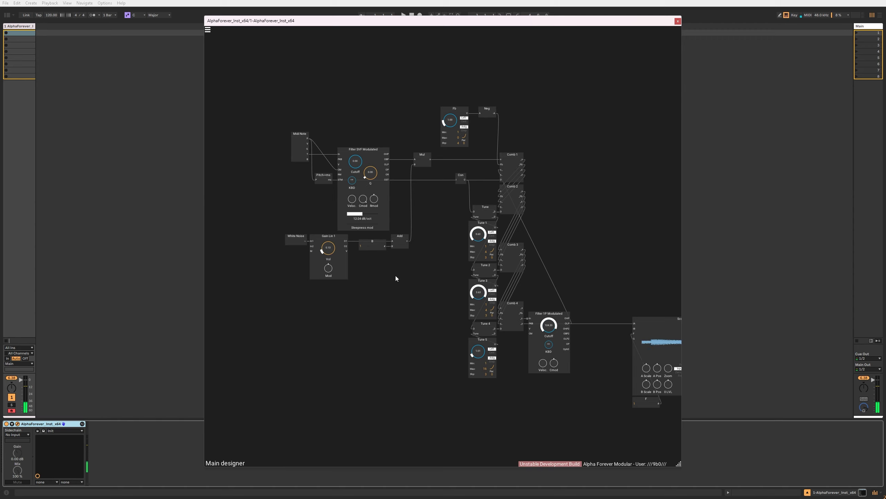
mouse_move(544, 322)
left_mouse_down()
mouse_move(554, 341)
mouse_move(551, 324)
left_mouse_up()
Add an empty Designer module and place it between Con and Comb 1's D input.
scroll(602, 183, "up", 2)
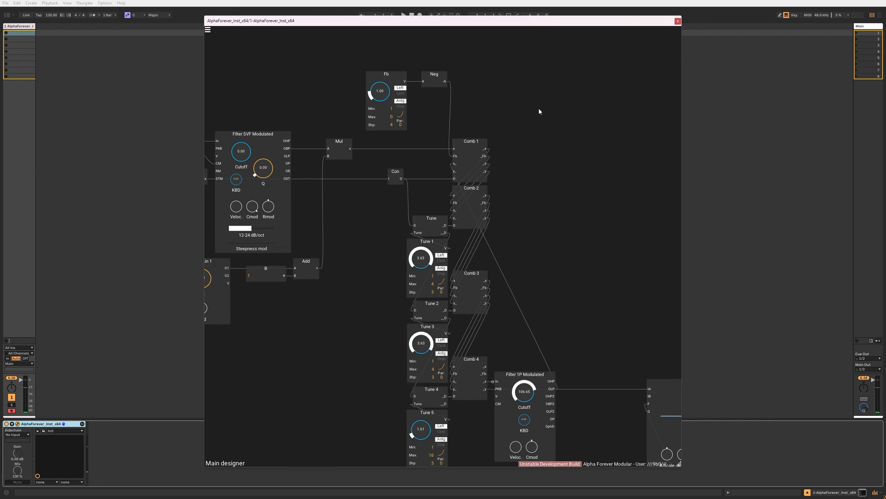
left_click_drag(544, 116, 569, 118)
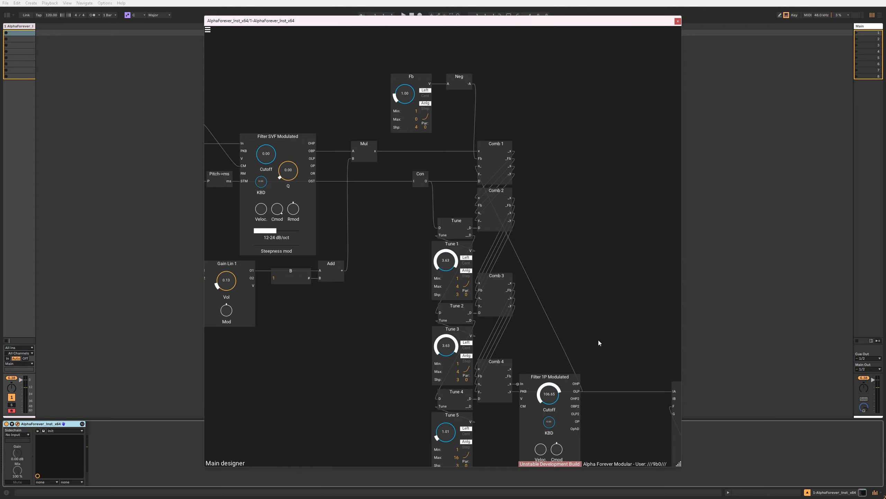
left_click_drag(598, 340, 540, 198)
right_click(519, 251)
left_click(540, 252)
scroll(537, 239, "up", 2)
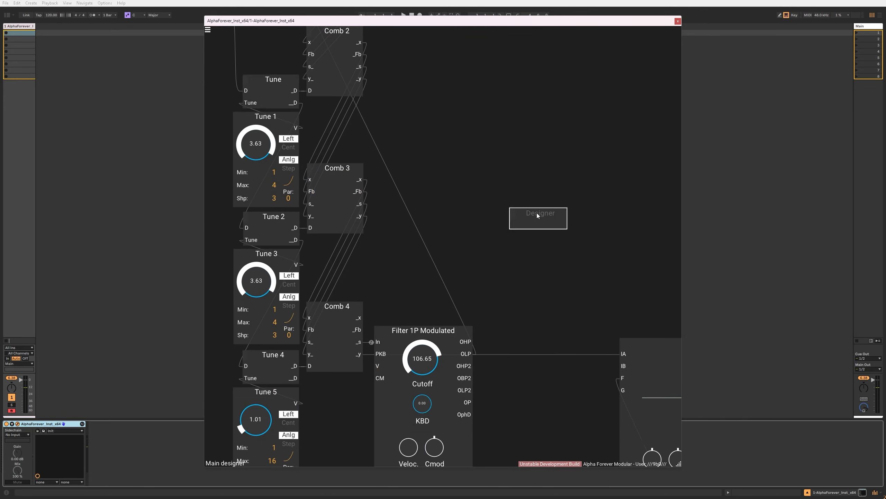
left_click_drag(435, 115, 543, 244)
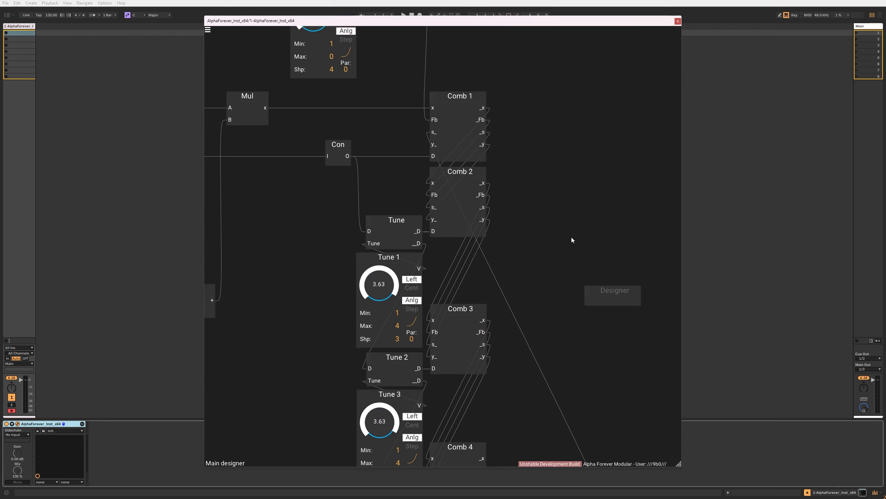
left_click_drag(612, 293, 392, 153)
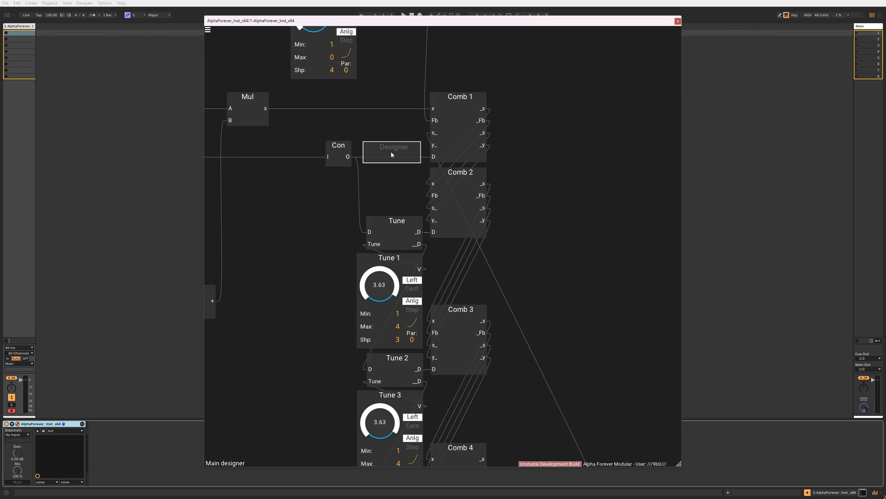
Rename the new Designer module as -1 Sam.
double_click(390, 150)
type("-1 Sam")
key("Return")
Open the inside of -1 Sam and add an input named D.
double_click(383, 158)
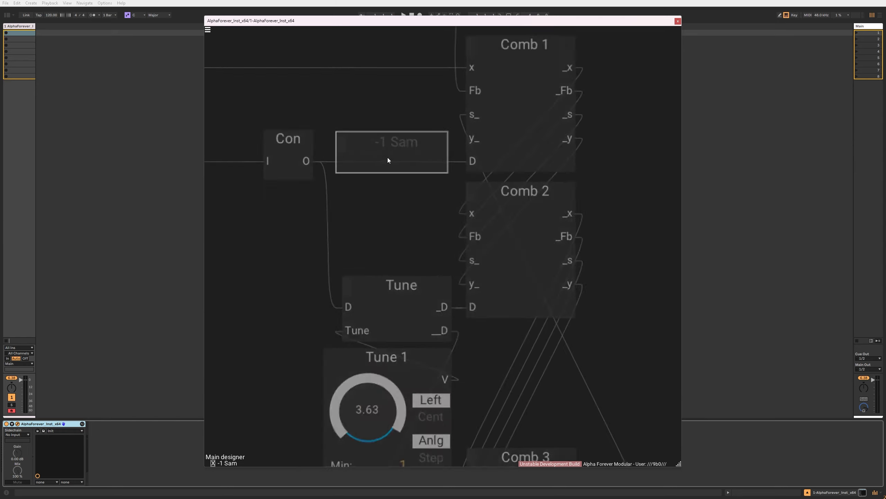
right_click(318, 170)
left_click(365, 194)
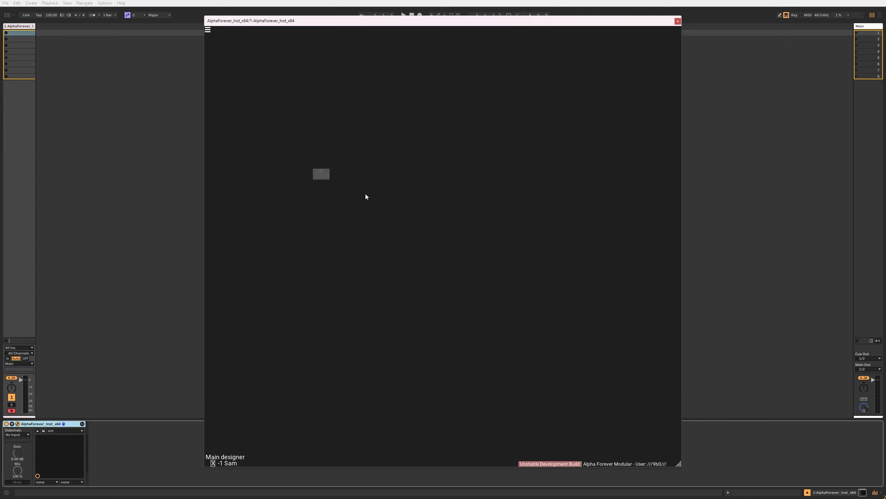
scroll(366, 196, "up", 2)
type("D")
key("Return")
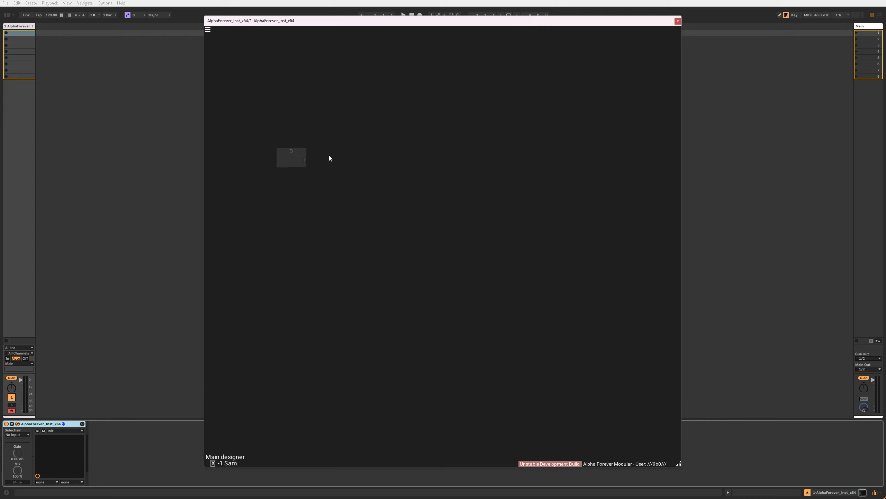
Add a Sub module and connect the D input to its A input.
right_click(302, 162)
type("sub")
left_click(380, 171)
left_click_drag(323, 154, 437, 153)
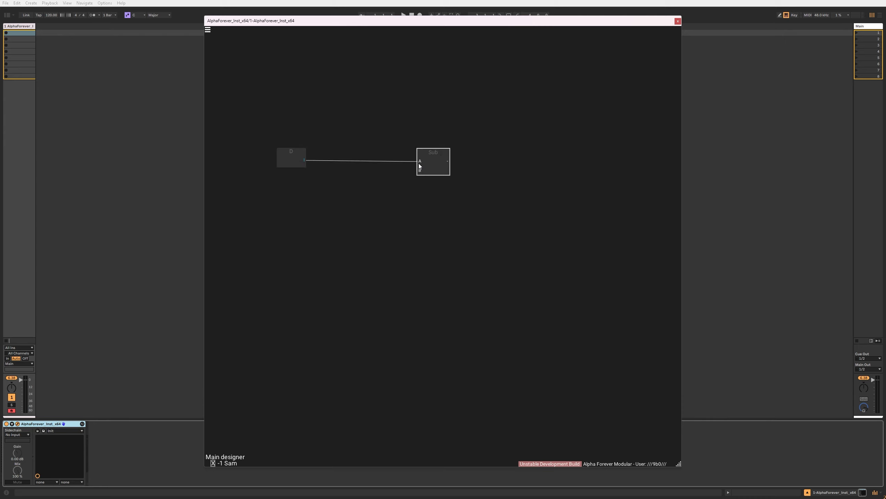
Add a Sample Rate module and connect its Lng output to Sub's B input.
right_click(322, 172)
type("sampl")
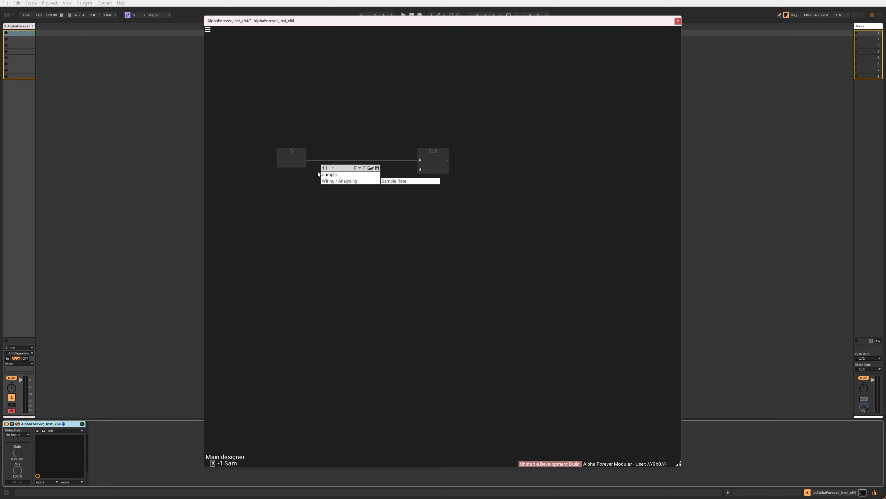
type("e")
left_click(391, 181)
left_click_drag(366, 161, 392, 170)
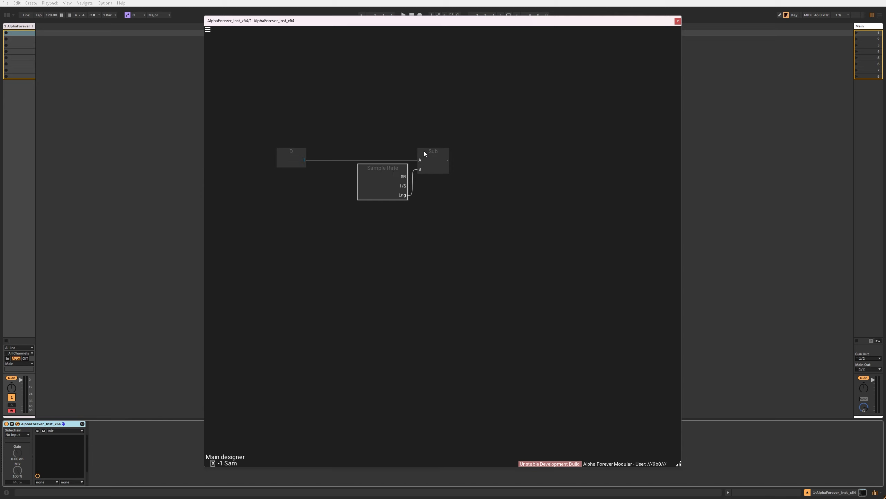
Add an output named _D fed by Sub, and wire -1 Sam between Con's output and Comb 1's D input.
left_click_drag(437, 151, 398, 153)
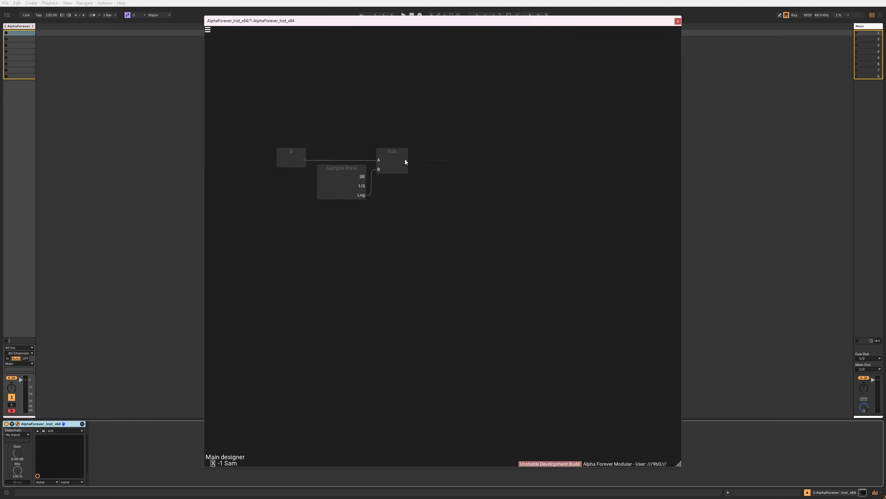
double_click(405, 160)
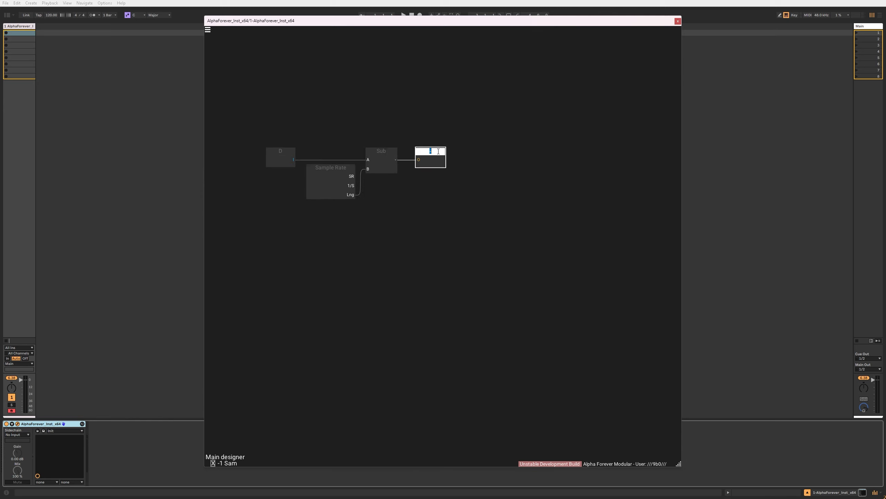
key("Return")
double_click(443, 132)
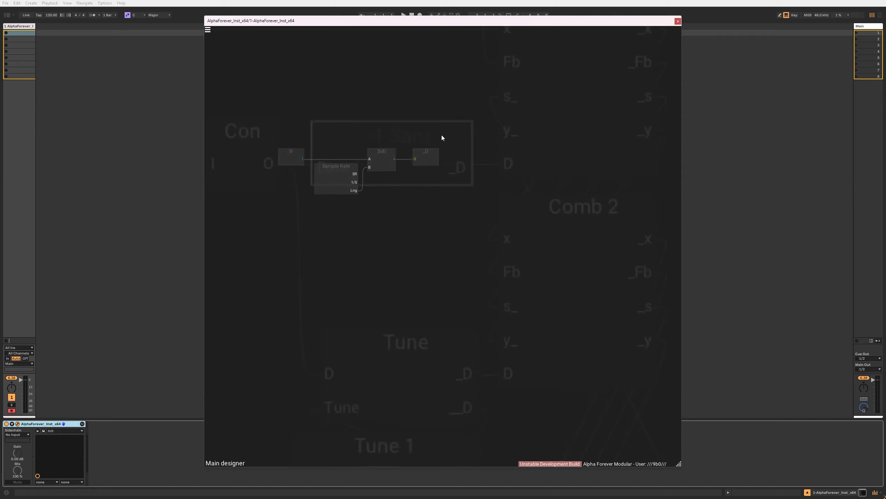
left_click_drag(347, 157, 407, 145)
left_click(389, 117)
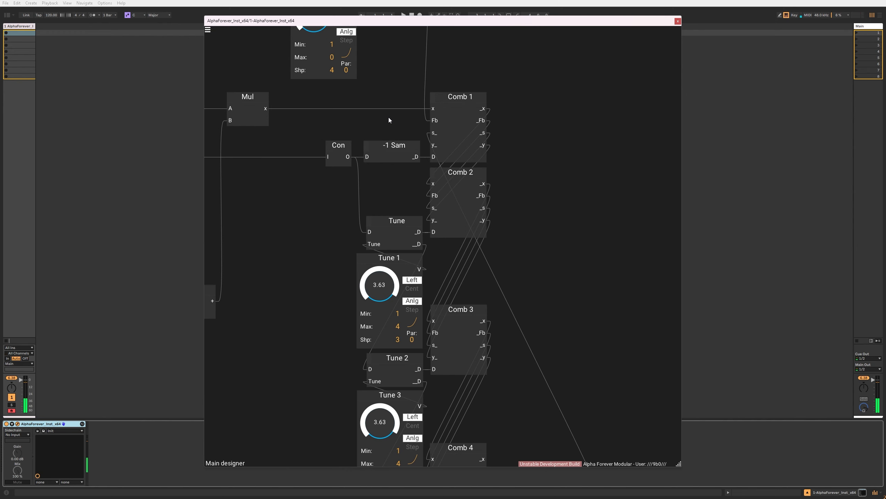
Lower the Filter 1P Modulated cutoff to 106.65.
scroll(577, 221, "down", 2)
scroll(577, 222, "down", 2)
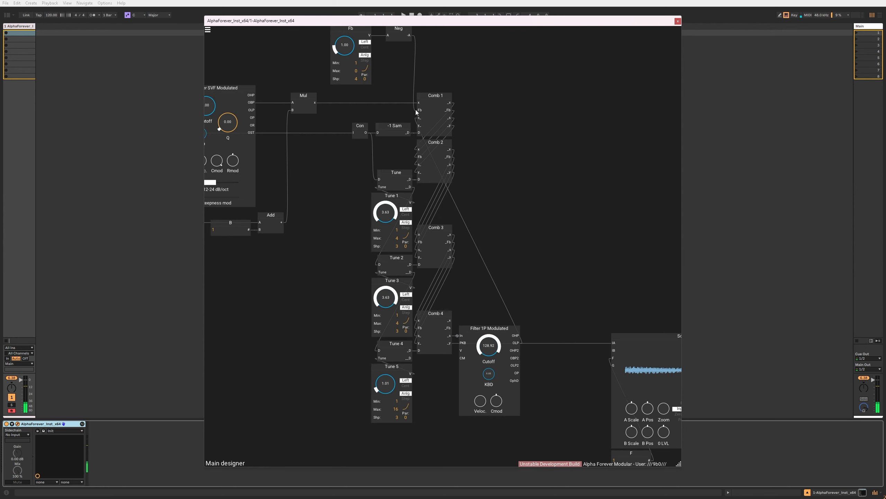
scroll(544, 216, "down", 2)
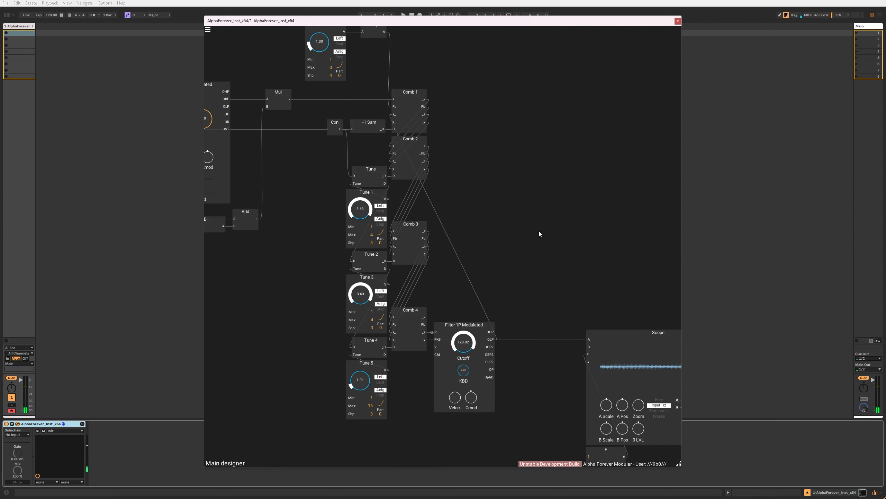
left_click_drag(476, 326, 479, 337)
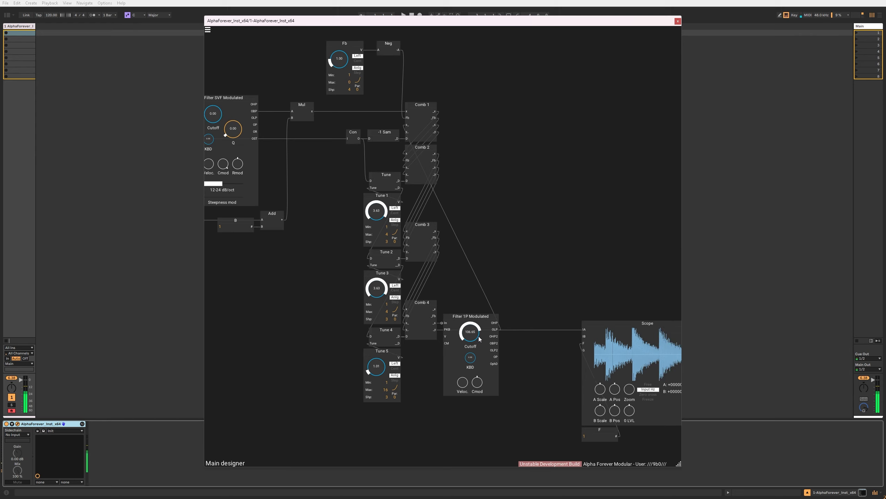
left_click_drag(506, 234, 611, 252)
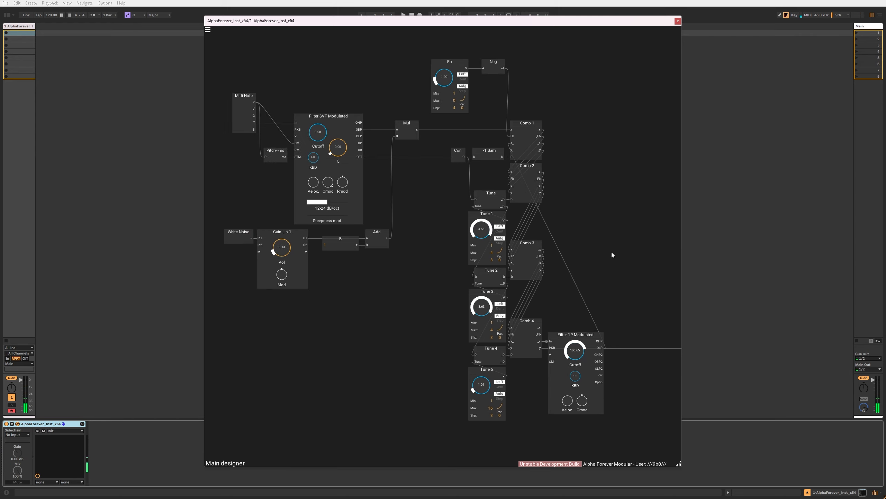
Set the Filter SVF Modulated Q to 0.06 and Tune 3 to 1.19, and readjust the Fb and Tune 5 knobs.
left_click_drag(404, 230, 434, 231)
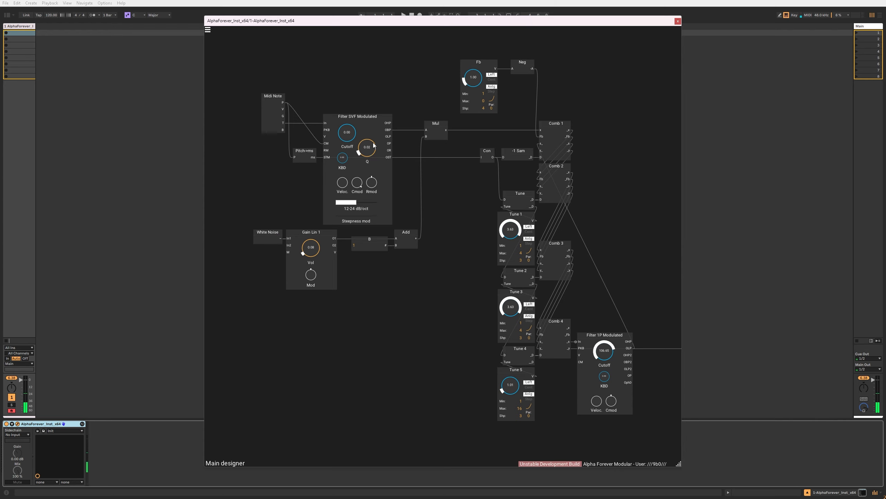
left_click_drag(470, 79, 472, 67)
left_click_drag(370, 144, 370, 151)
left_click_drag(464, 77, 471, 100)
left_click_drag(511, 388, 512, 358)
left_click_drag(511, 312, 514, 341)
Open Comb 1 and shift Add 1 and _y away from y_ to make room between them.
left_click(552, 147)
double_click(551, 147)
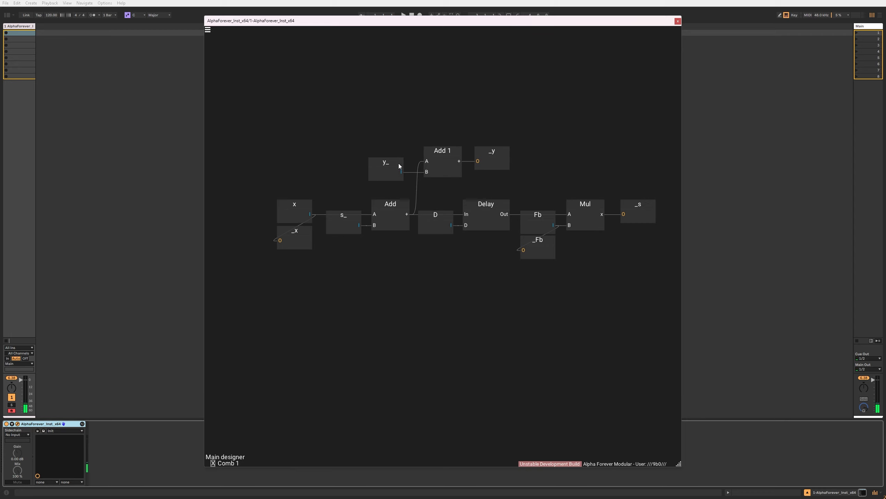
left_click_drag(398, 165, 380, 167)
left_click_drag(408, 136, 614, 206)
left_click_drag(444, 152, 513, 151)
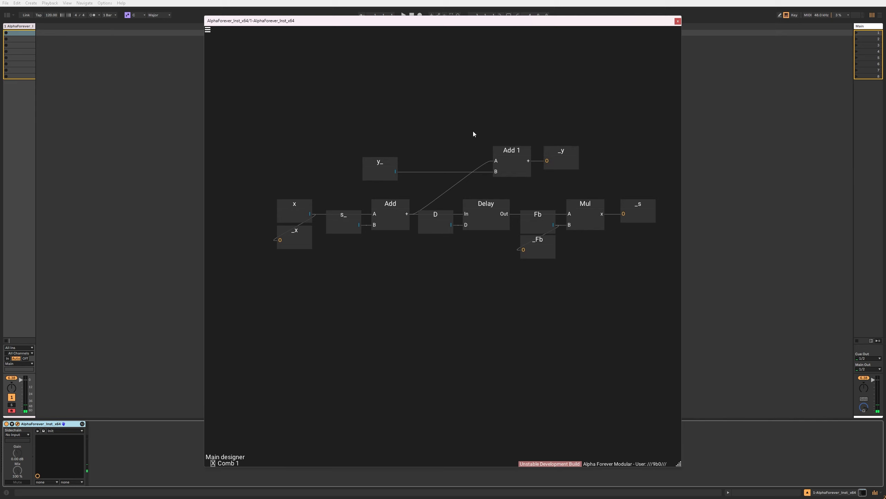
Insert a Mul module between the Add output and Add 1's A input, centred between y_ and Add 1.
right_click(497, 160)
type("mul")
key("Return")
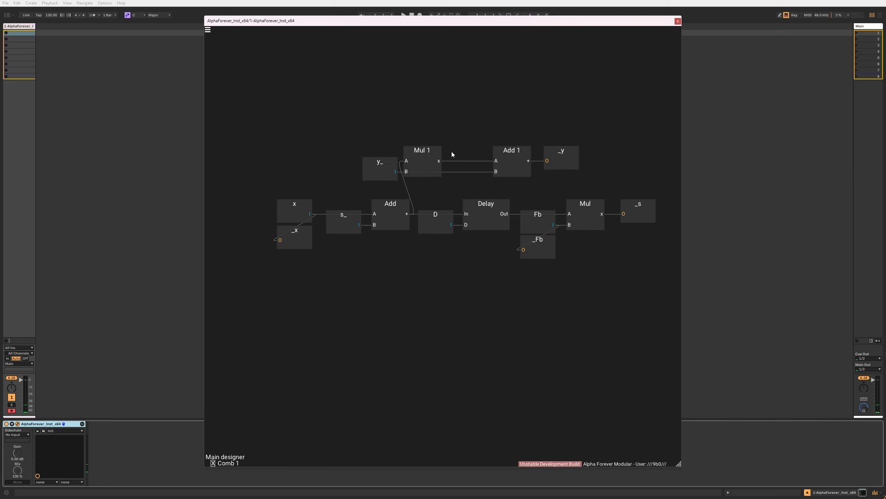
mouse_move(428, 152)
left_mouse_down()
mouse_move(461, 152)
mouse_move(443, 152)
left_mouse_up()
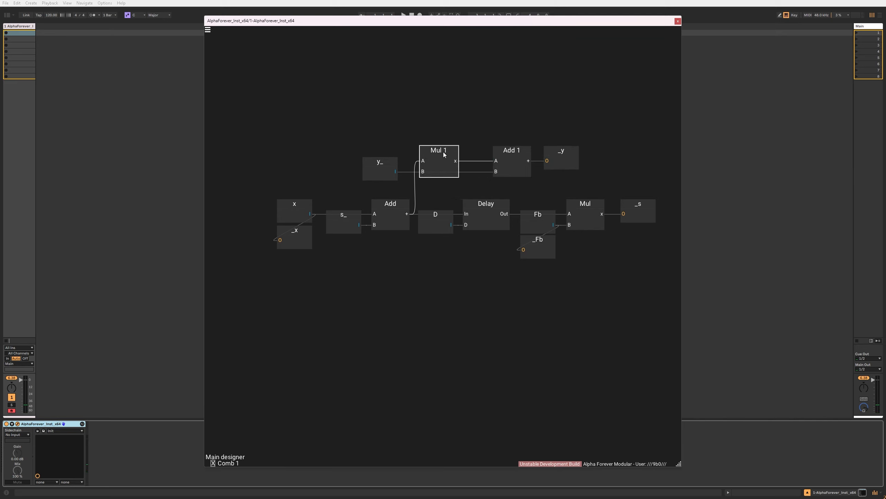
left_click(440, 118)
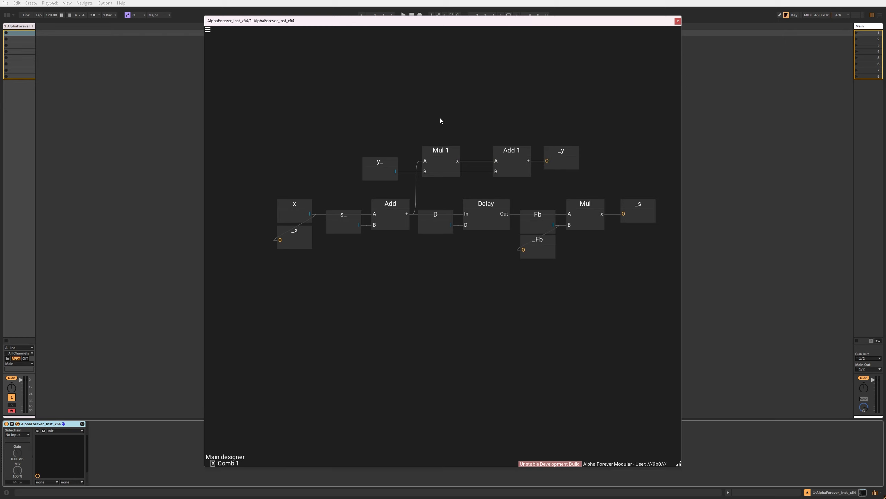
Create an input for Mul 1's B, place it above y_, rename it Gain, and return to the main designer.
double_click(426, 171)
left_click_drag(374, 159, 387, 128)
left_click_drag(336, 109, 423, 181)
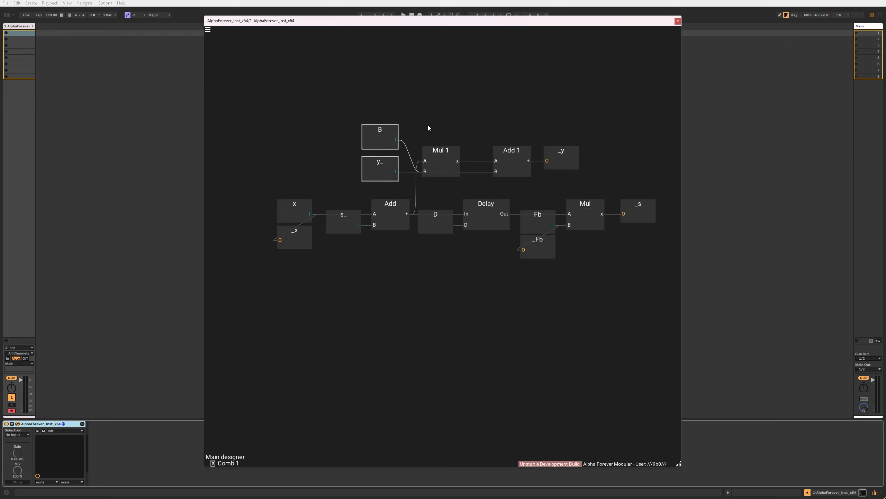
double_click(382, 125)
type("Gain")
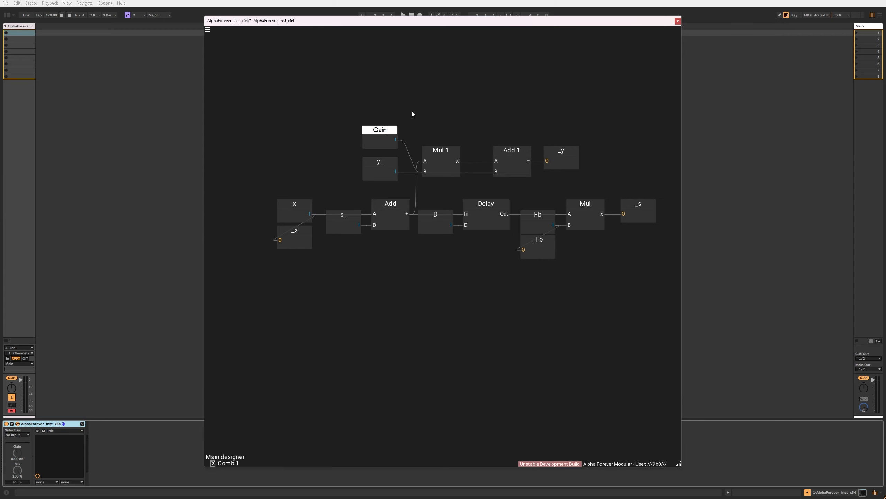
double_click(432, 101)
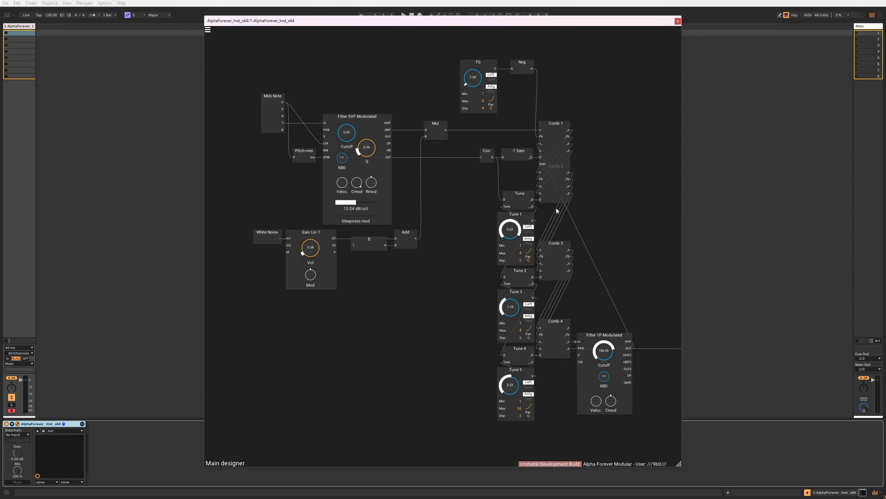
Update Combs 2, 3 and 4 to match Comb 1's new structure, and move Comb 2 clear of Comb 1.
left_click(551, 350)
right_click(548, 262)
left_click(554, 193, "shift")
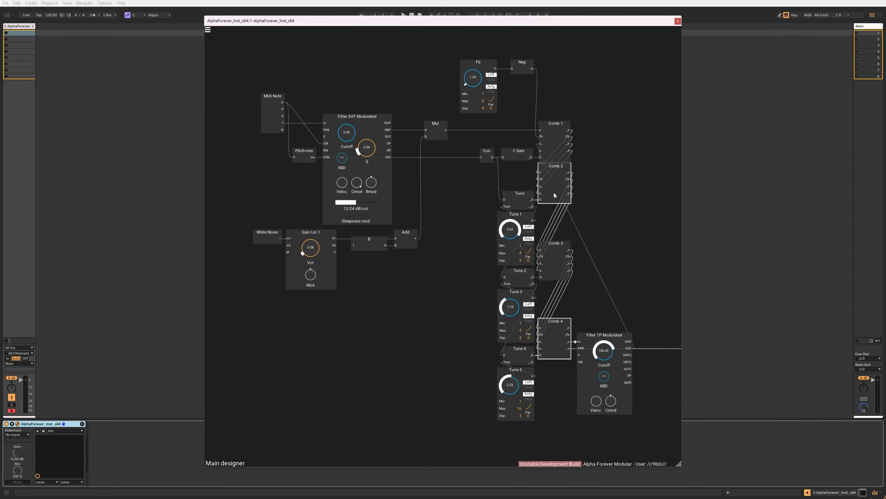
left_click(554, 142, "shift")
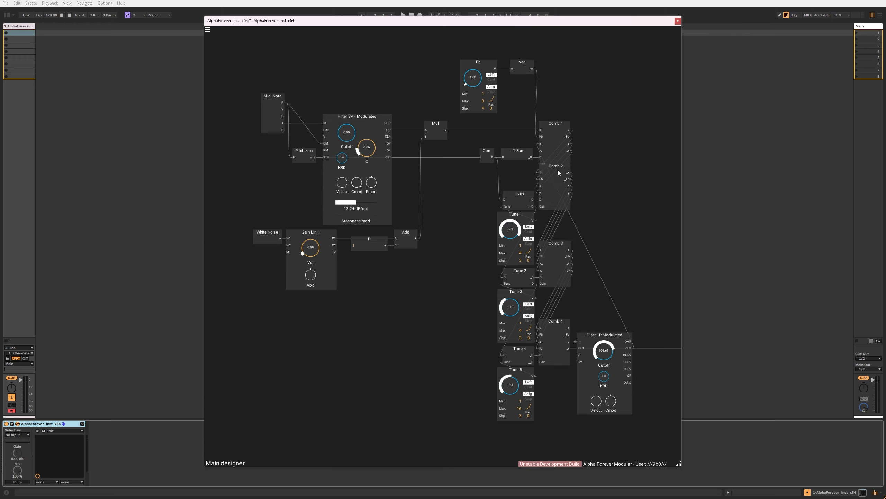
left_click_drag(558, 169, 558, 189)
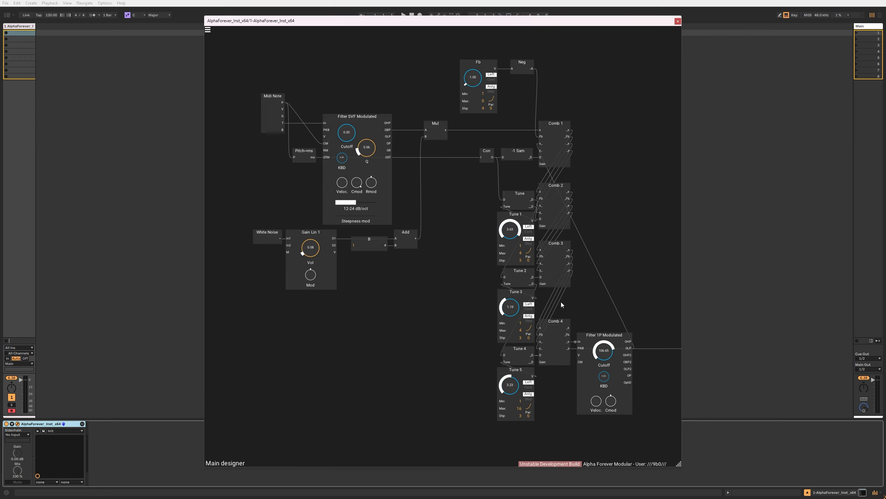
double_click(541, 165)
left_click_drag(523, 160, 459, 160)
key("Delete")
Add a Mixer 4 Lin module in the empty area below the Add module.
right_click(458, 240)
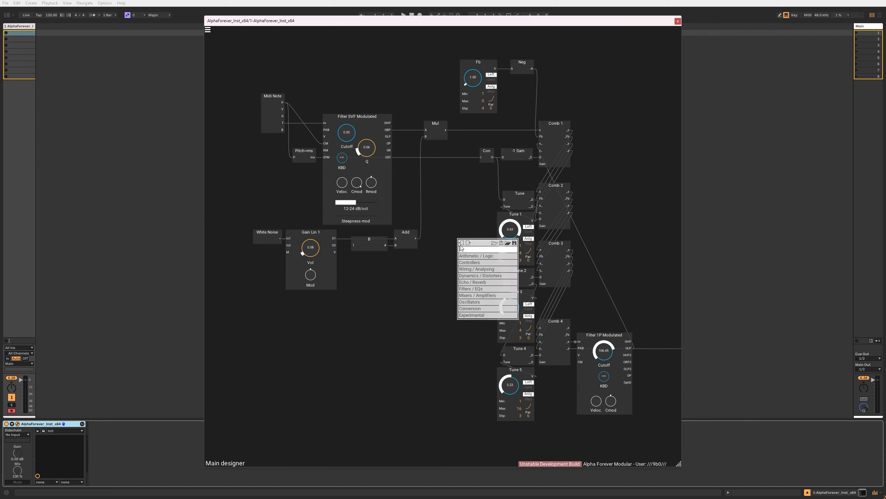
key("Down")
type("mixer")
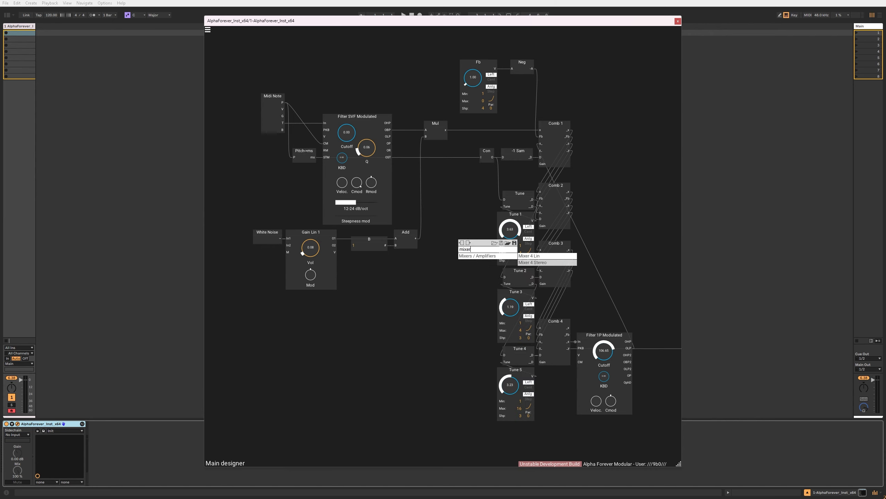
left_click(523, 257)
Connect the mixer's OM1 to OM4 outputs to the Gain inputs of Combs 1 to 4 respectively.
left_click_drag(524, 284, 543, 164)
left_click_drag(468, 310, 543, 226)
left_click_drag(543, 290, 542, 283)
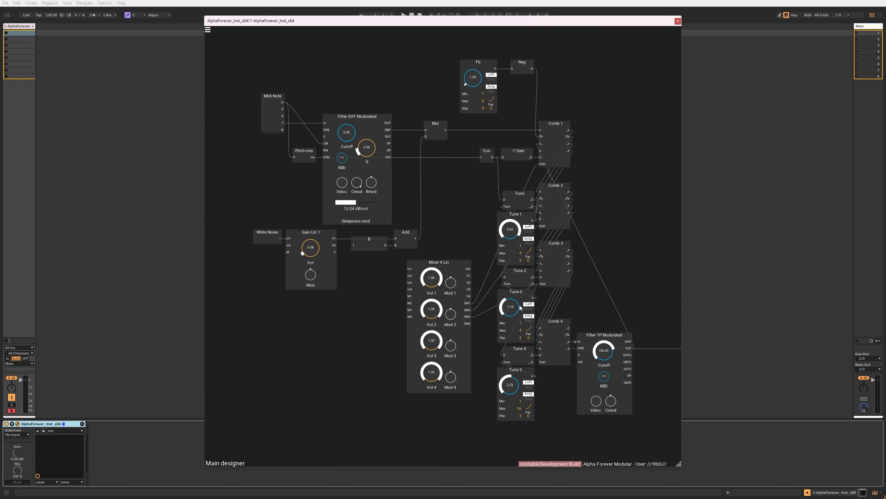
left_click_drag(467, 327, 542, 362)
Audition the comb taps by lowering mixer volumes 1, 3 and 4 to 0.00 and raising them back to 1.00.
left_click_drag(432, 278, 449, 394)
left_click_drag(433, 342, 447, 417)
left_click_drag(433, 374, 443, 441)
left_click_drag(434, 284, 441, 250)
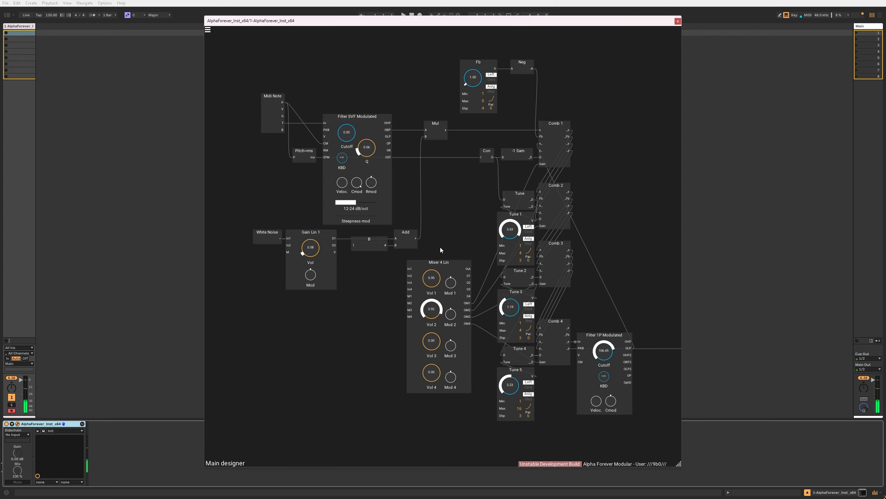
left_click_drag(433, 375, 443, 227)
left_click_drag(432, 346, 438, 271)
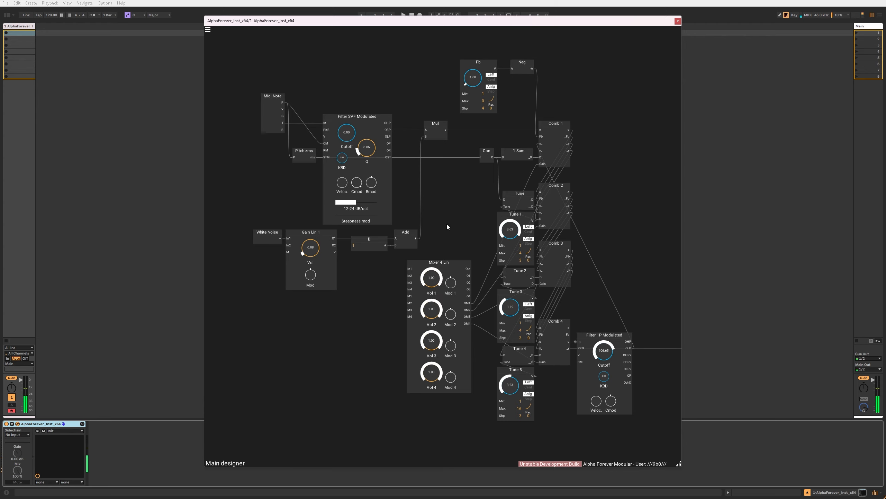
Set Tune 5 to 1.15, Tune 3 to 1.00 and the mixer's Vol 1 to 0.15.
left_click_drag(510, 384, 512, 402)
left_click_drag(514, 305, 515, 307)
left_click_drag(432, 278, 442, 341)
Move the mixer away from the combs and insert a Neg module between OM2 and Comb 2's Gain input.
left_click_drag(461, 262, 410, 280)
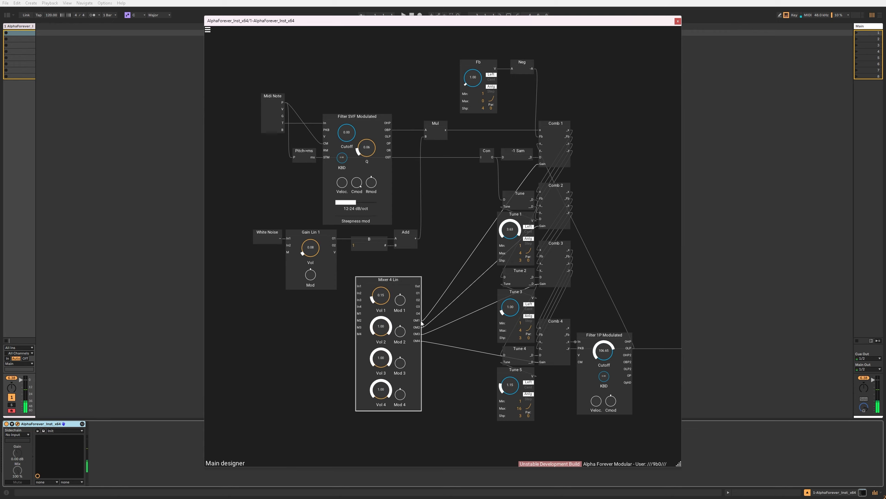
type("n")
key("Return")
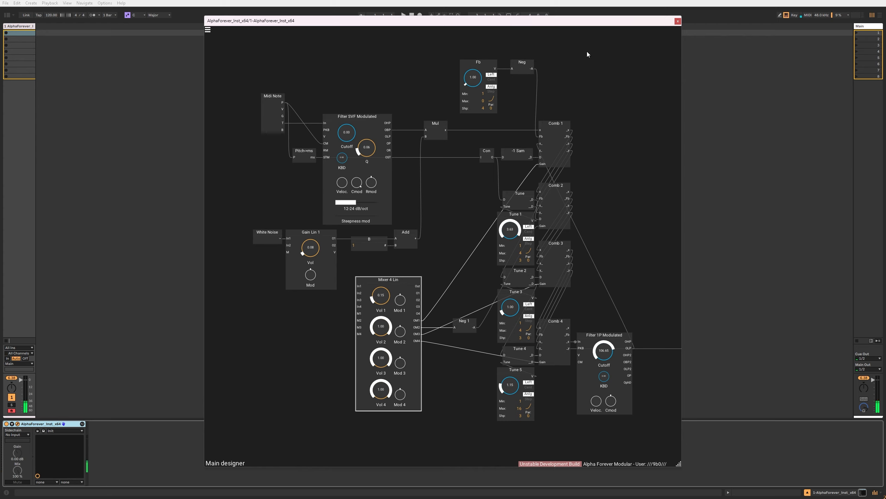
Reposition Mixer 4 Lin directly below Tune 5 and place Neg 1 beside its outputs.
left_click(463, 326)
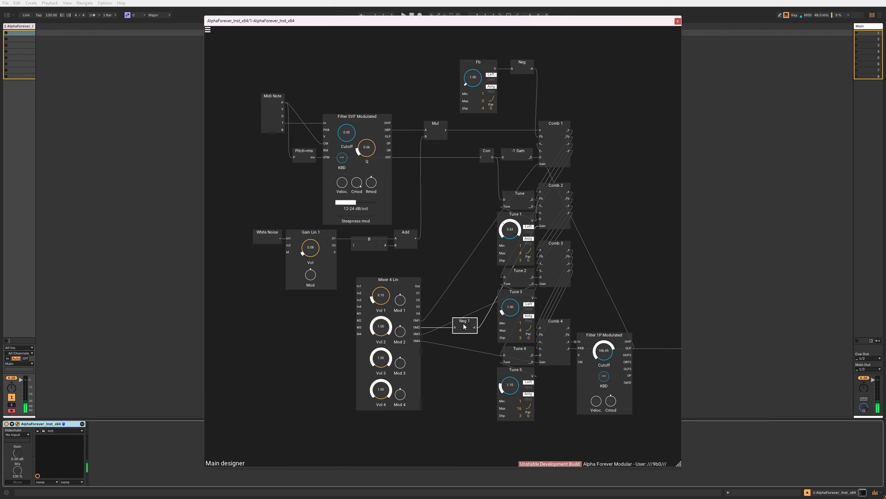
left_click_drag(474, 333, 479, 220)
scroll(432, 242, "down", 3)
left_click(414, 214)
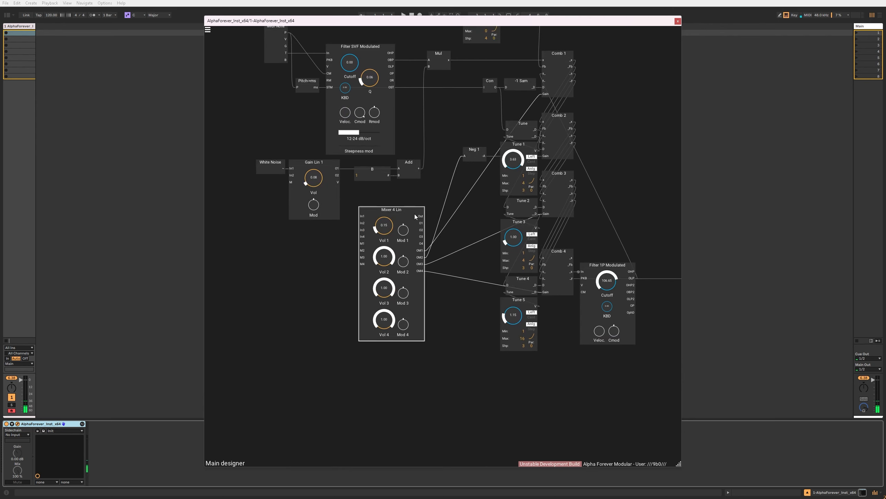
left_click_drag(396, 211, 504, 353)
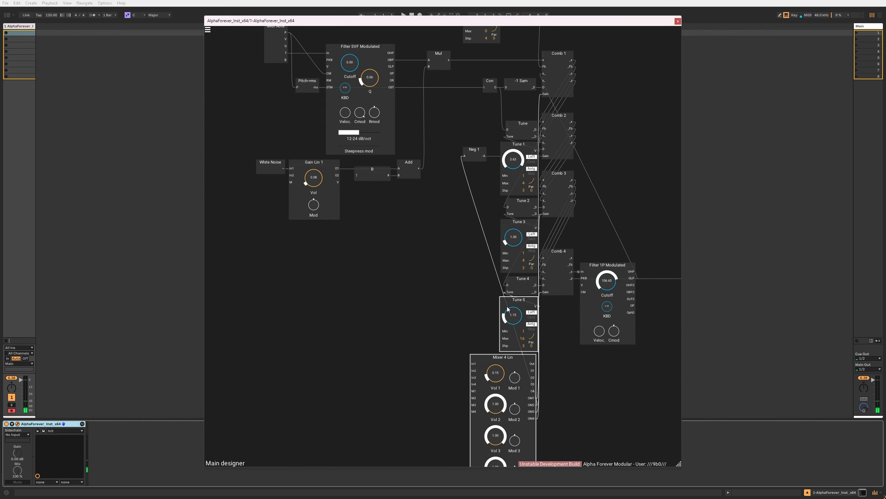
key("Right")
left_click(560, 323)
left_click_drag(467, 157, 555, 401)
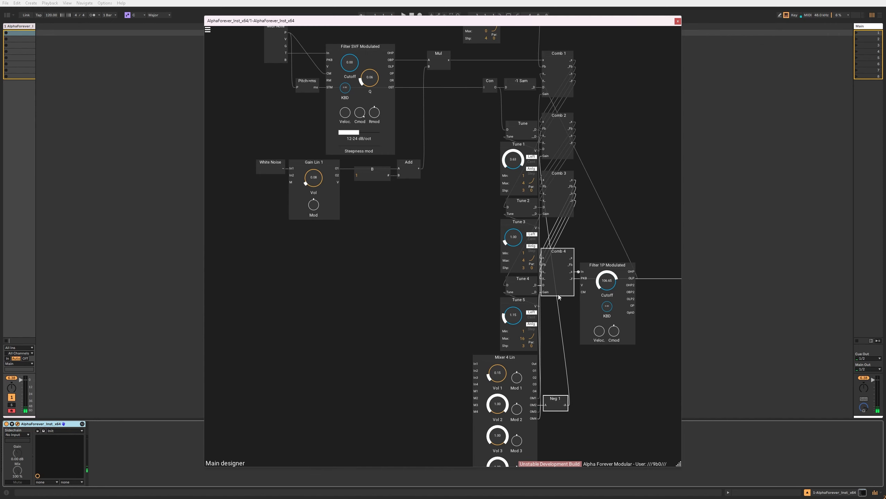
left_click(555, 359)
Review the whole patch, from the MIDI and noise excitation section through the comb chain to the output.
scroll(556, 358, "down", 4)
left_click_drag(594, 382, 454, 364)
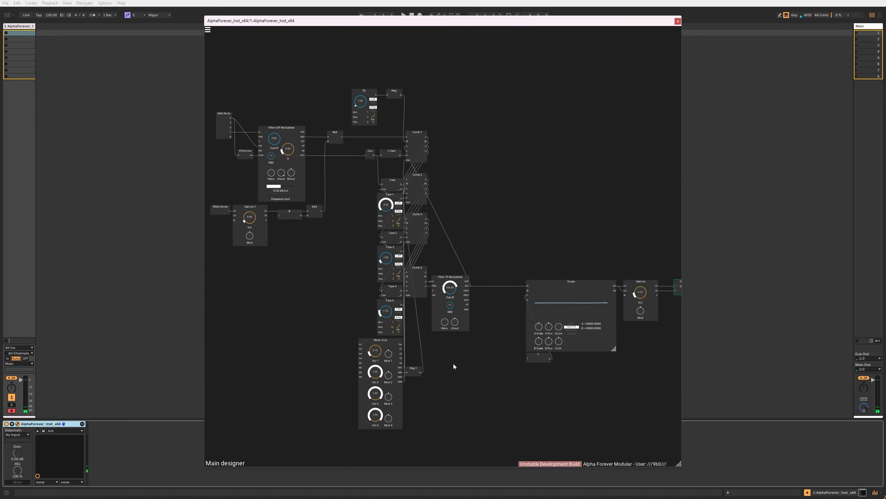
left_click_drag(480, 135, 508, 138)
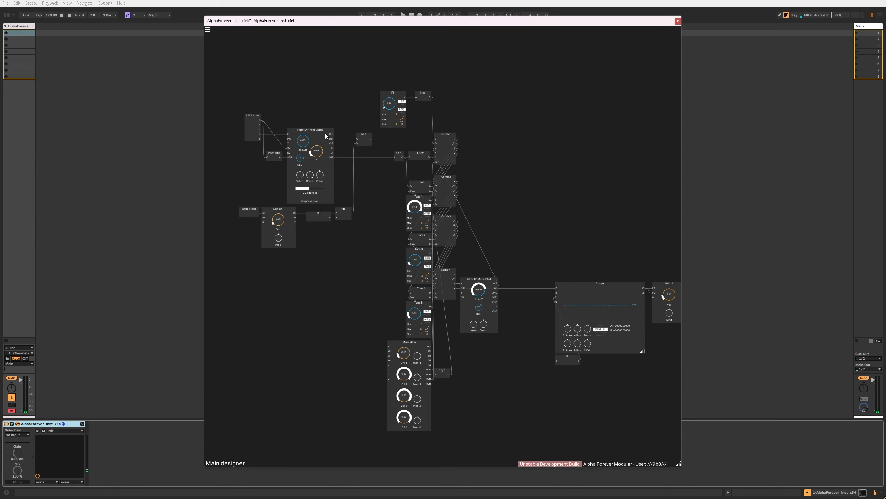
left_click_drag(223, 107, 375, 249)
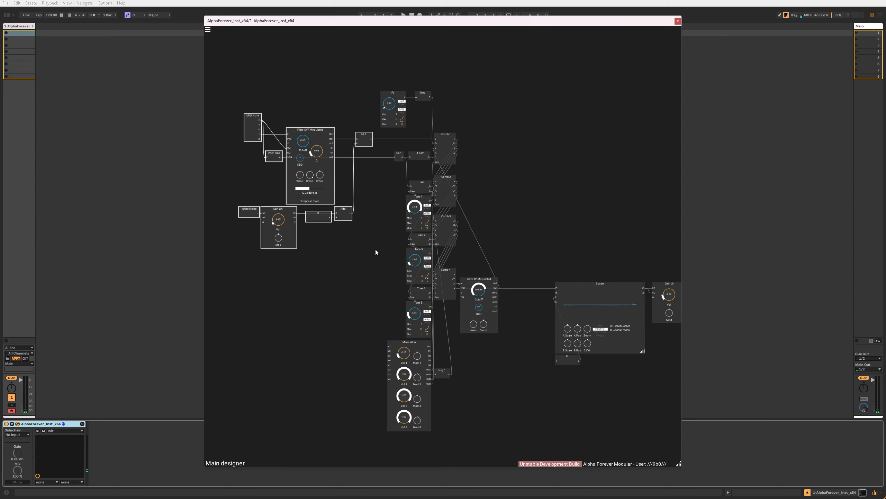
left_click(375, 249)
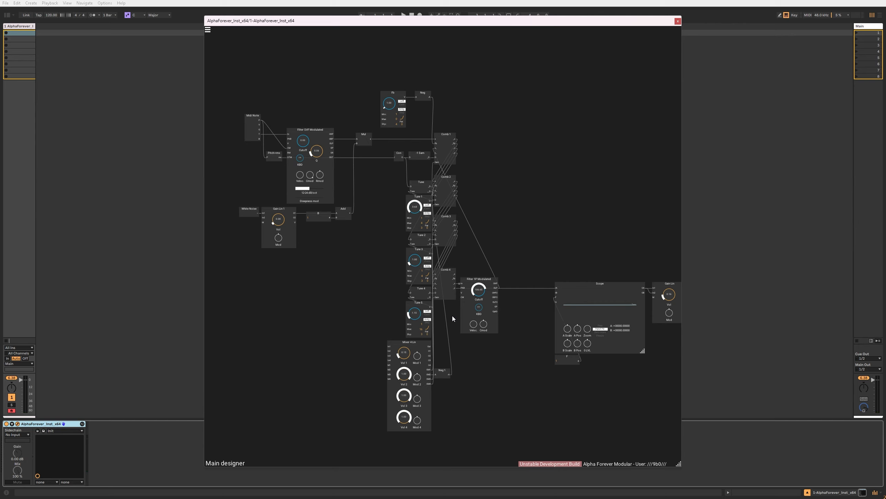
scroll(506, 136, "up", 4)
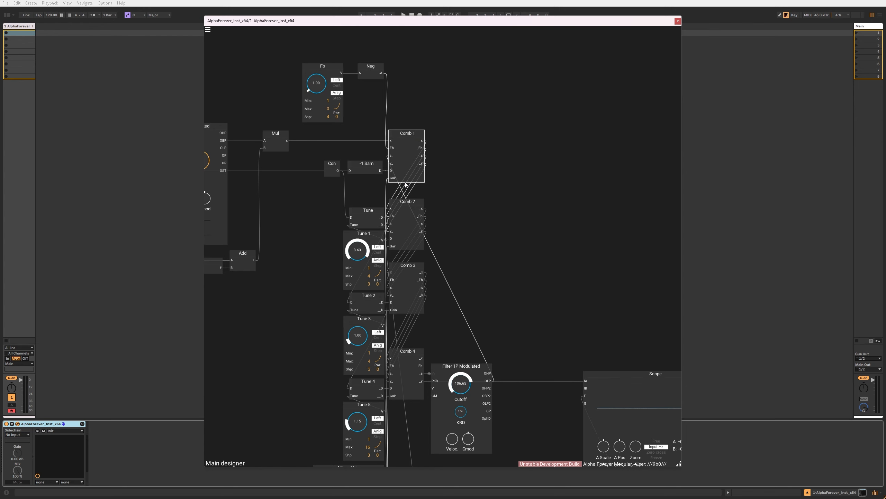
scroll(530, 190, "down", 3)
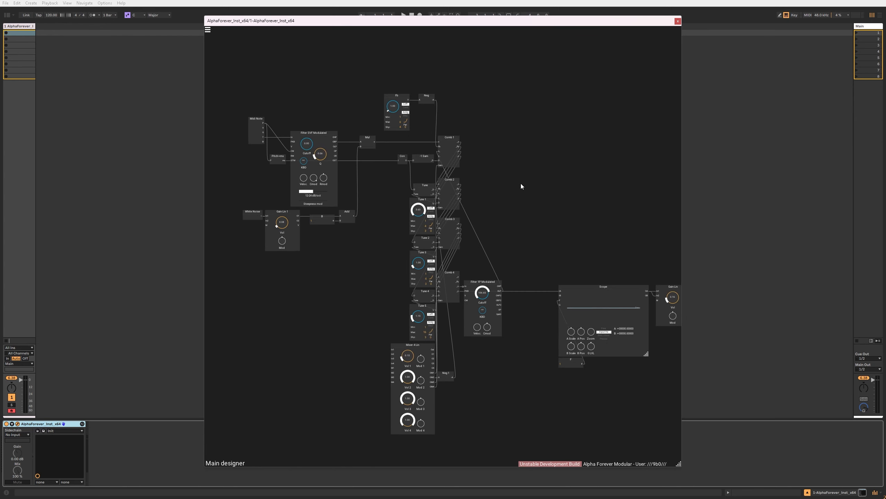
left_click_drag(521, 183, 517, 170)
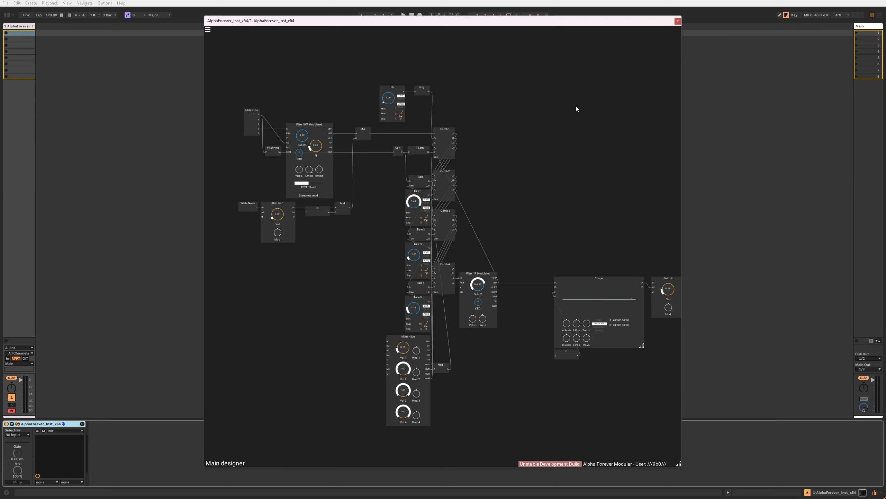
Move the Scope with its constant, Gain Lin and output module below Filter 1P Modulated to compact the layout.
scroll(576, 105, "down", 3)
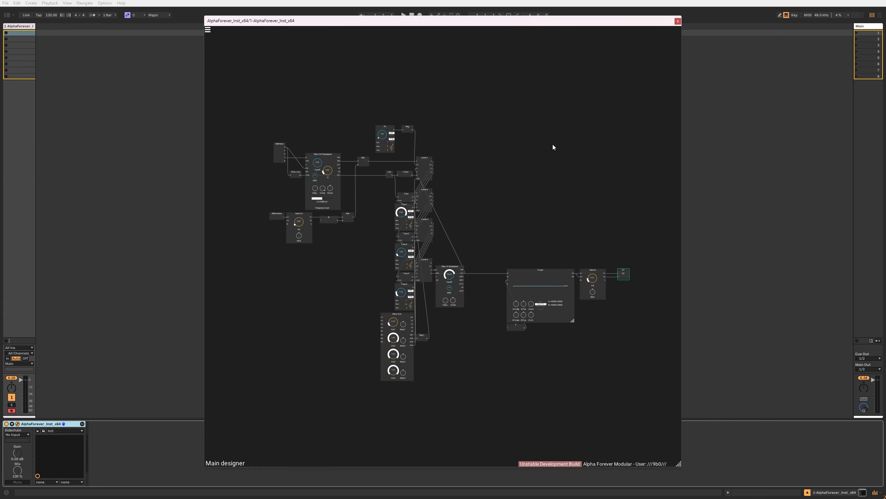
left_click_drag(494, 253, 641, 338)
left_click_drag(550, 272, 480, 316)
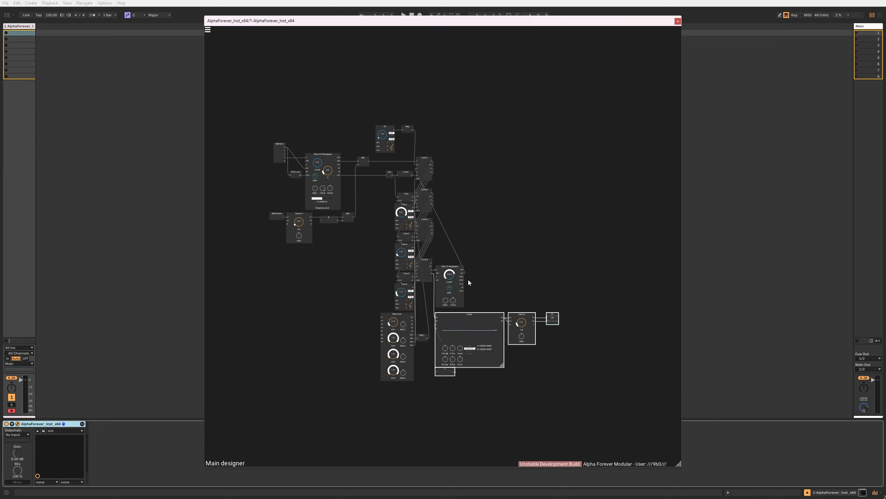
left_click_drag(513, 253, 430, 411)
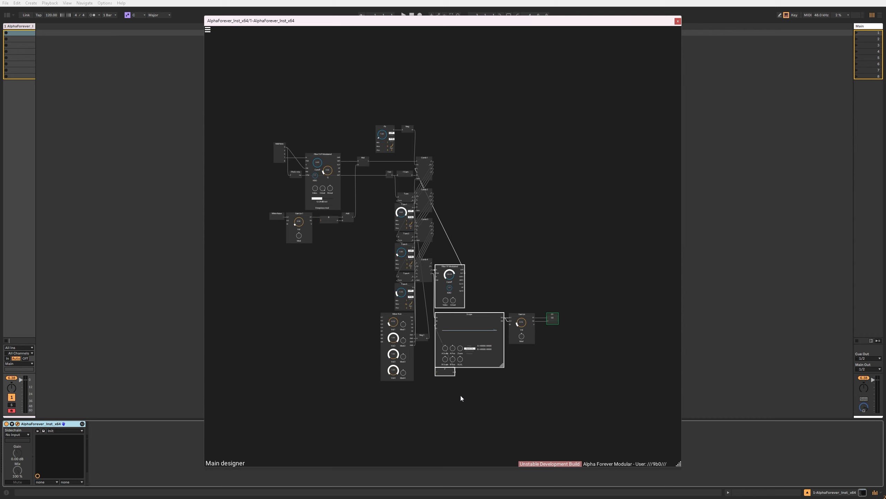
left_click(516, 286)
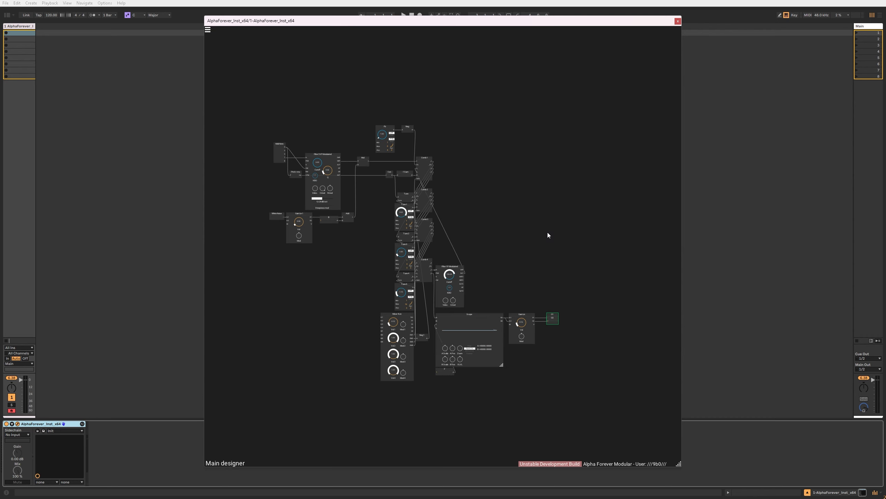
scroll(537, 223, "up", 3)
scroll(590, 209, "down", 3)
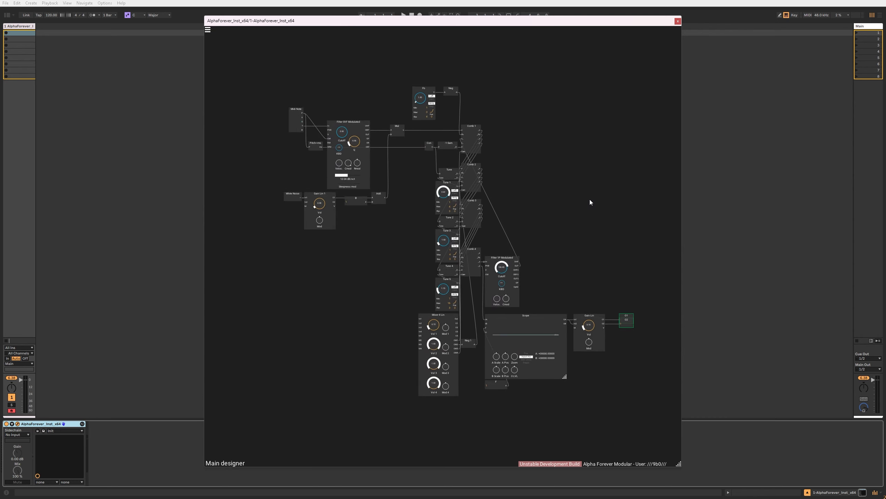